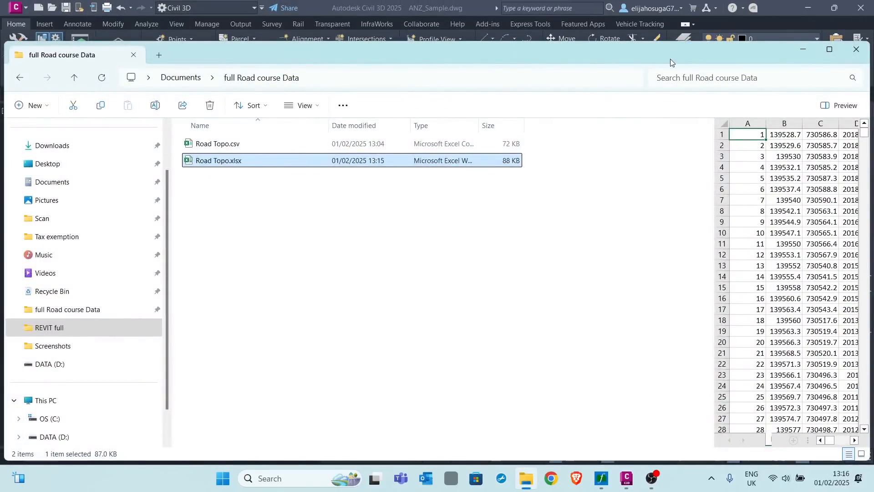
Step: Leave the road course data folder and switch to the ANZ_Sample drawing in Civil 3D
left_click_drag(670, 59, 624, 52)
left_click(753, 43)
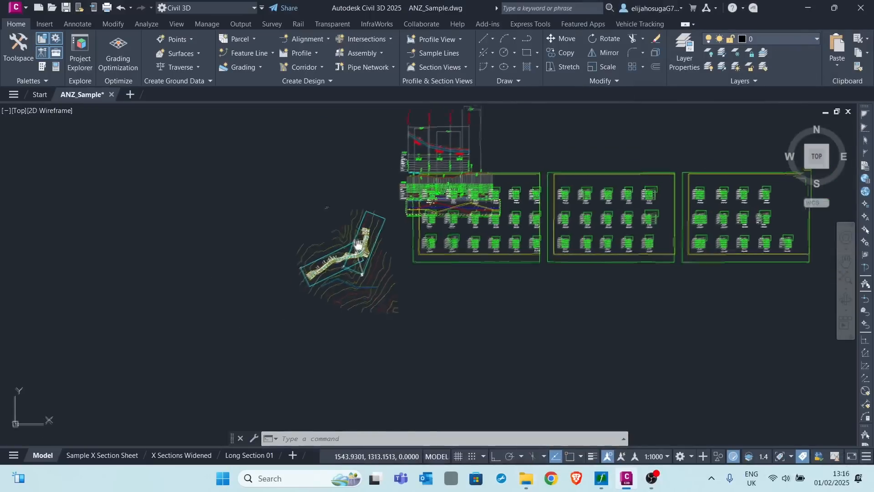
scroll(358, 245, "up", 3)
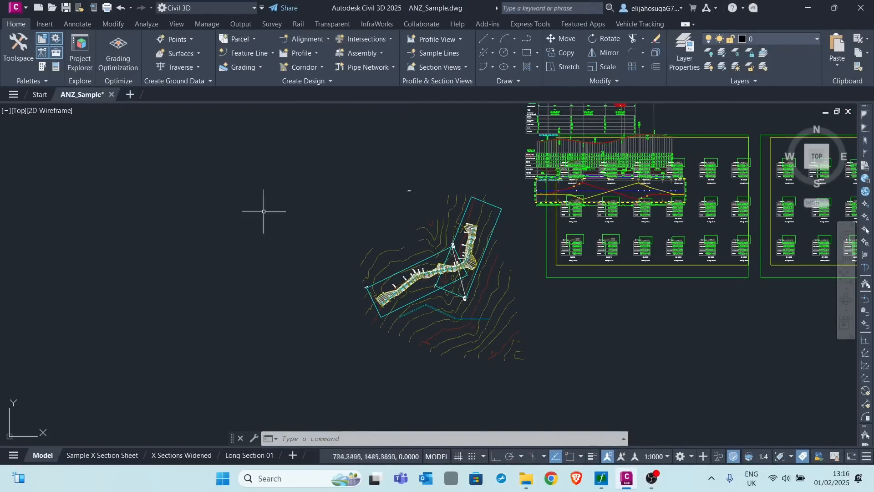
left_click(173, 42)
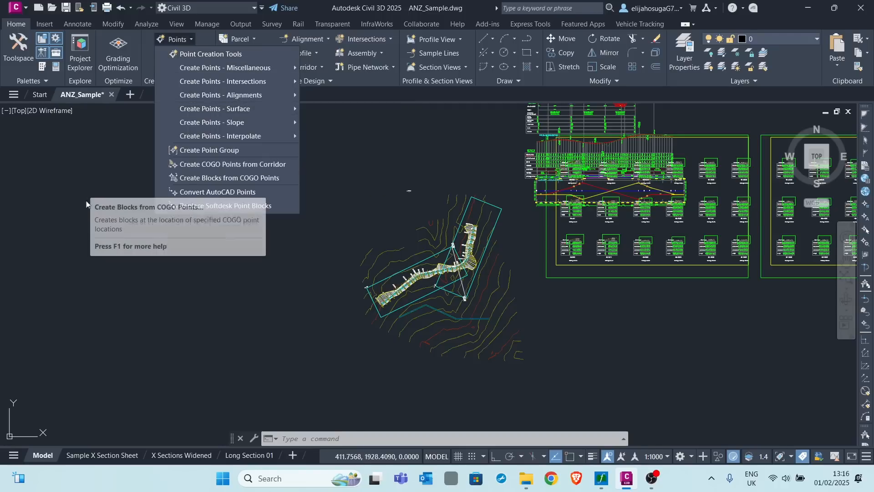
left_click(91, 188)
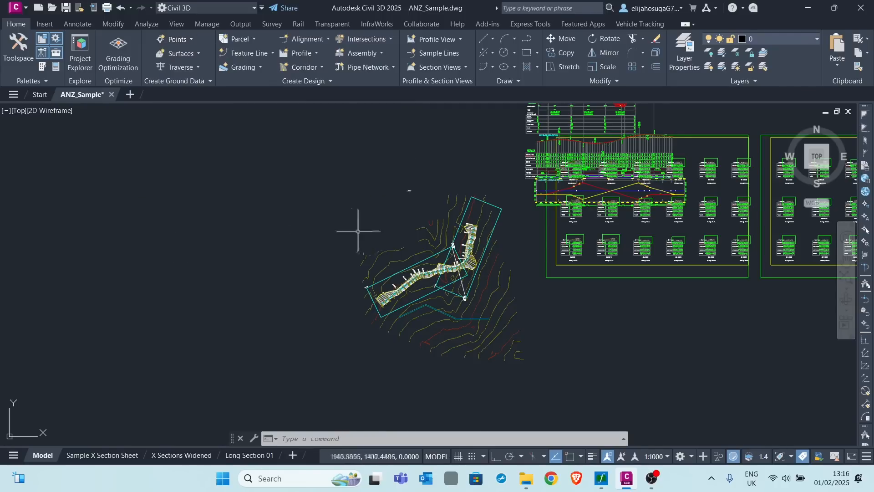
Step: Select the EG surface and examine its contours around the road
middle_click_drag(437, 357, 353, 335)
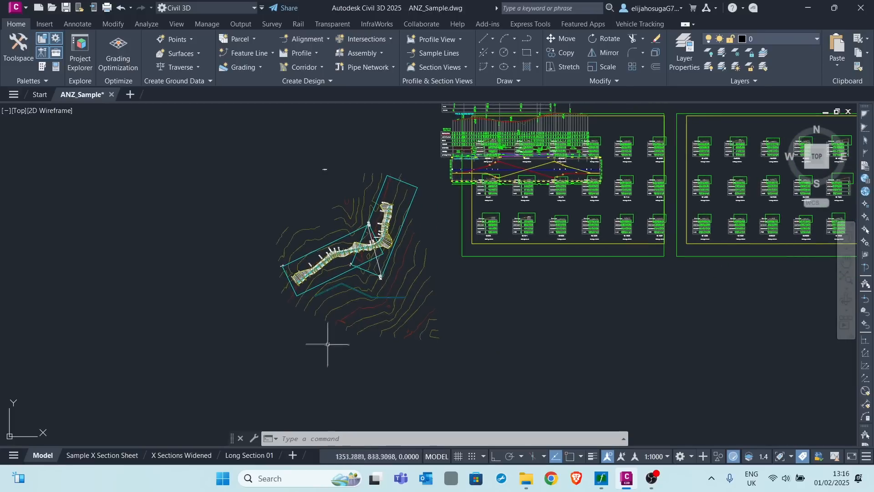
scroll(324, 337, "up", 4)
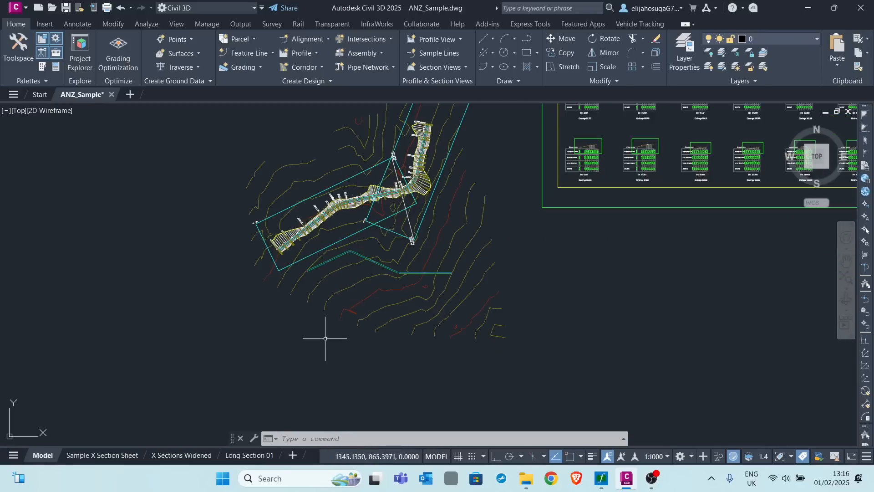
left_click(360, 281)
scroll(360, 281, "down", 5)
scroll(350, 288, "down", 2)
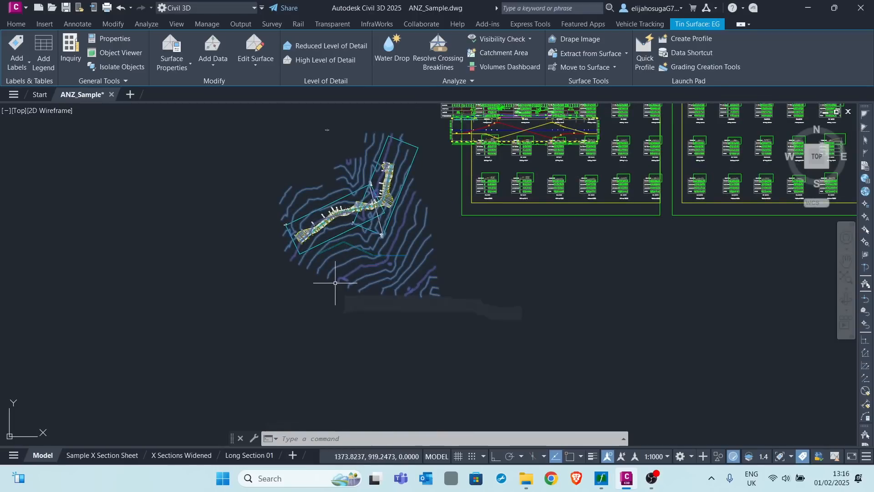
scroll(321, 200, "up", 6)
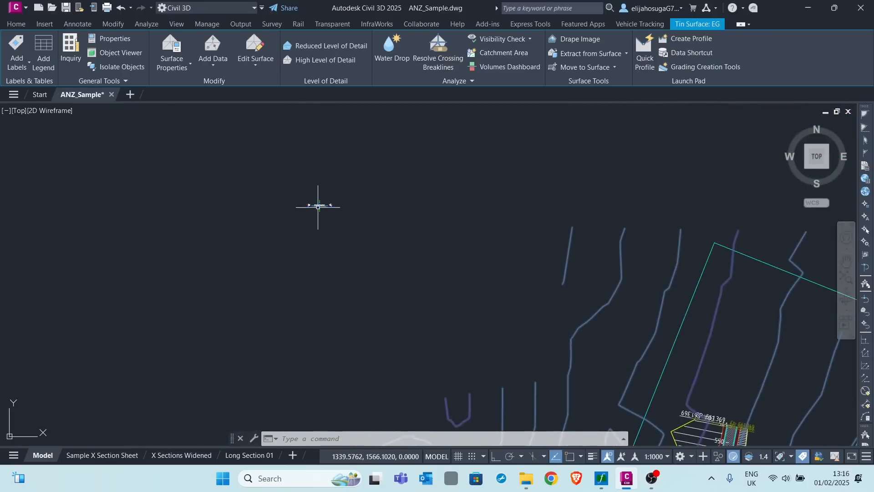
scroll(318, 206, "up", 6)
scroll(320, 243, "down", 8)
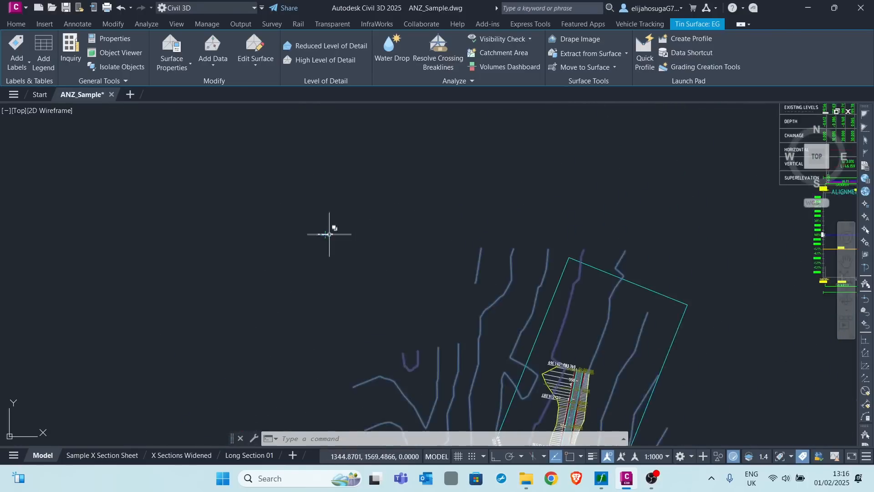
scroll(351, 231, "up", 6)
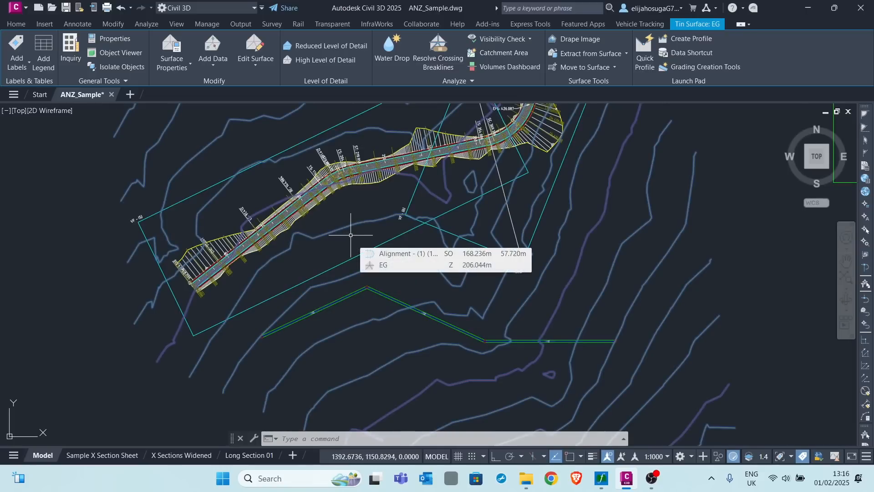
Step: Examine the road corridor's chainage labels, side slopes and bends, then deselect the EG surface
scroll(302, 195, "up", 8)
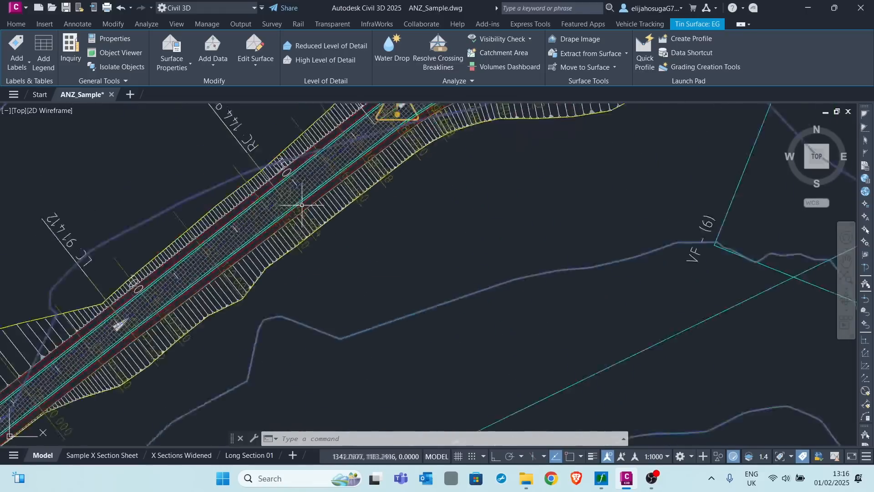
scroll(328, 205, "down", 8)
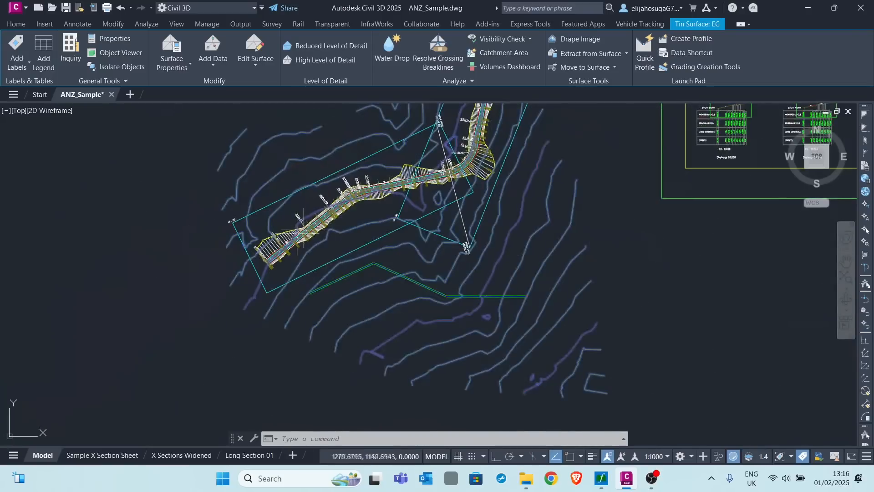
scroll(304, 233, "up", 7)
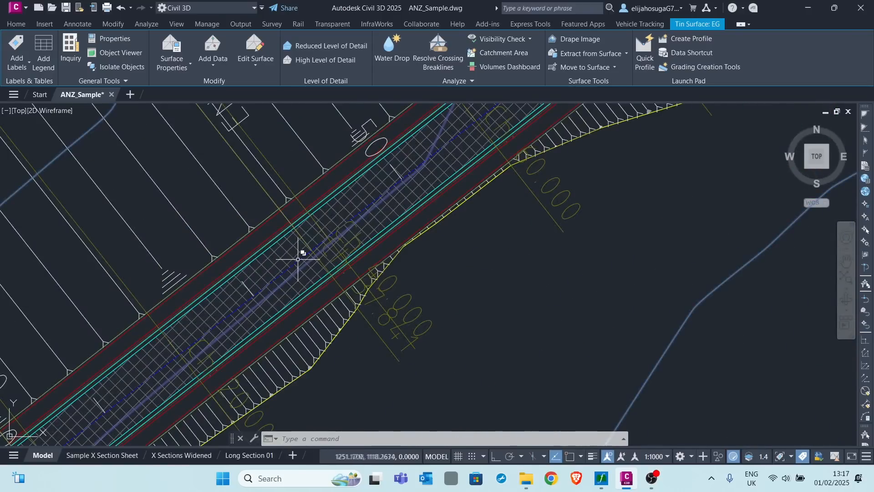
scroll(282, 293, "down", 3)
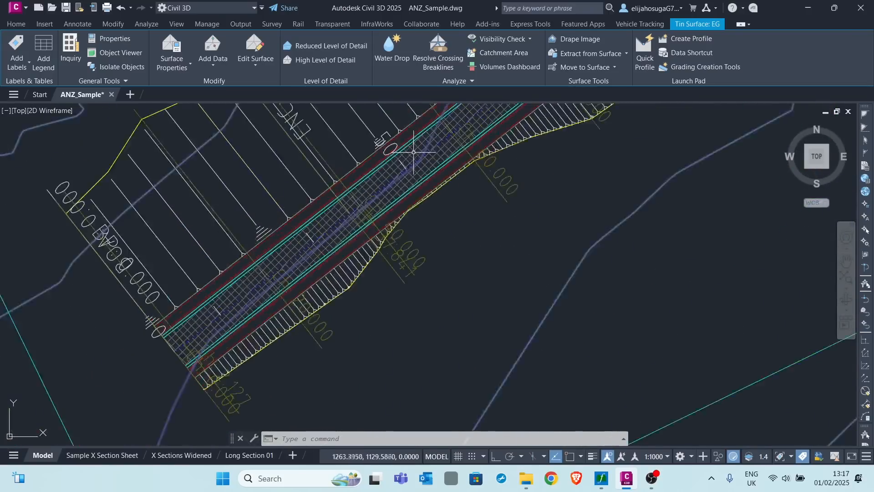
middle_click_drag(378, 214, 287, 326)
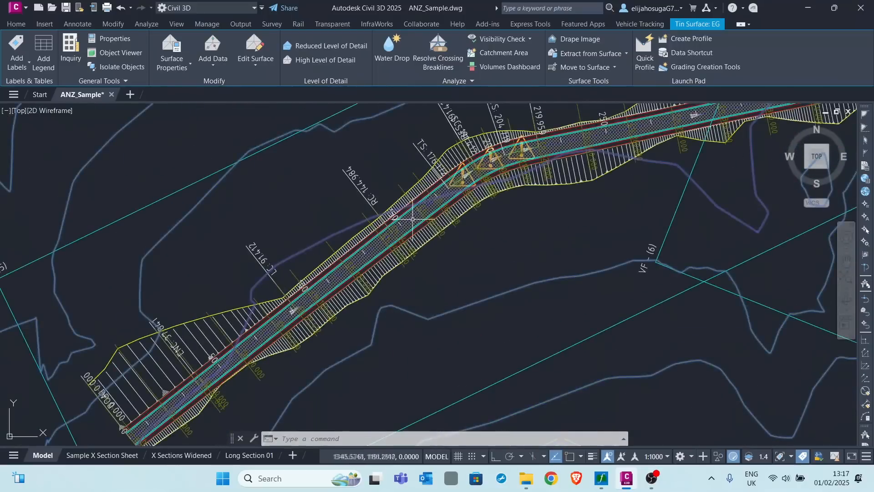
middle_click_drag(642, 132, 551, 189)
scroll(551, 189, "up", 2)
scroll(529, 188, "down", 8)
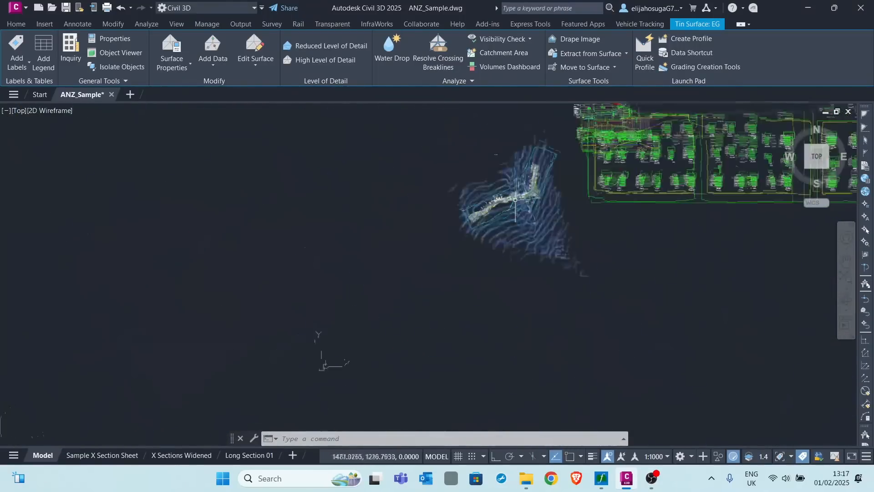
scroll(528, 188, "up", 10)
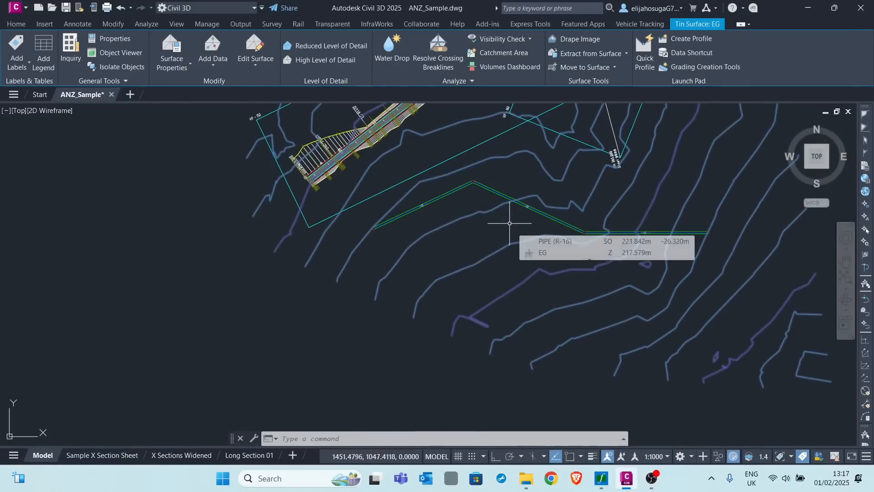
key("Escape")
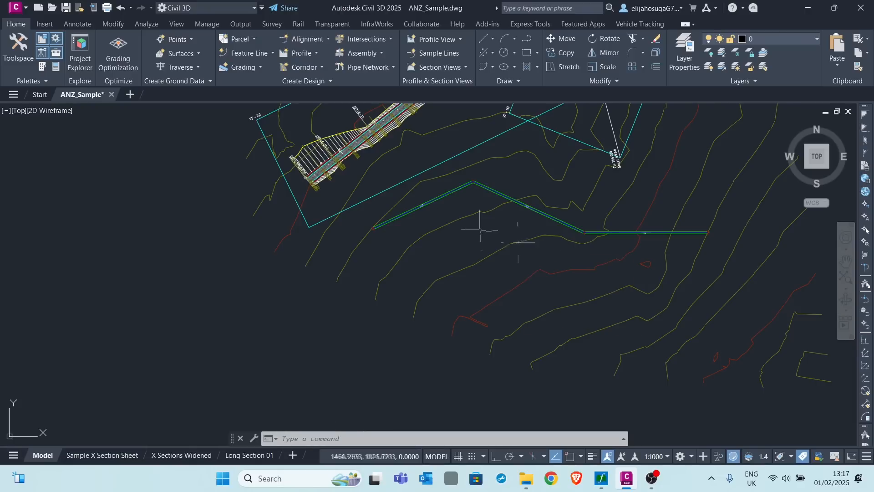
Step: Examine the pipe run, the full road layout and the long section and cross-section drawings beside it
middle_click_drag(494, 181, 429, 229)
middle_click_drag(349, 207, 390, 260)
middle_click_drag(392, 196, 390, 231)
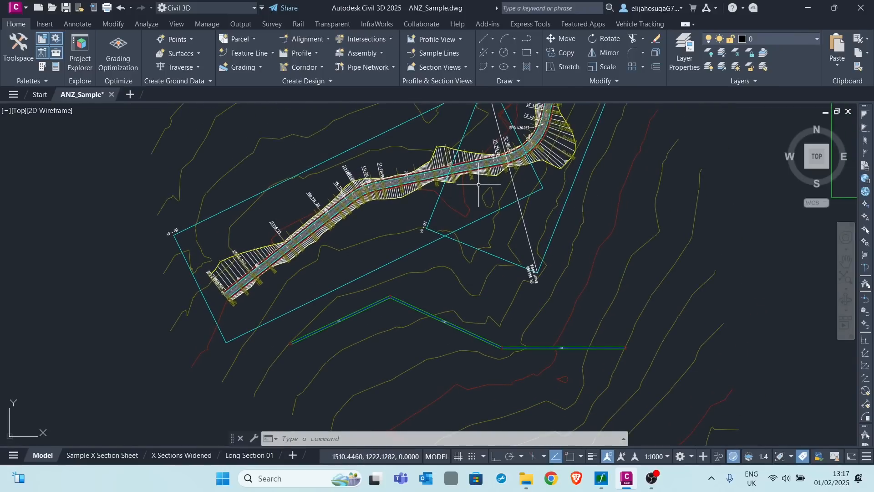
middle_click_drag(413, 205, 365, 244)
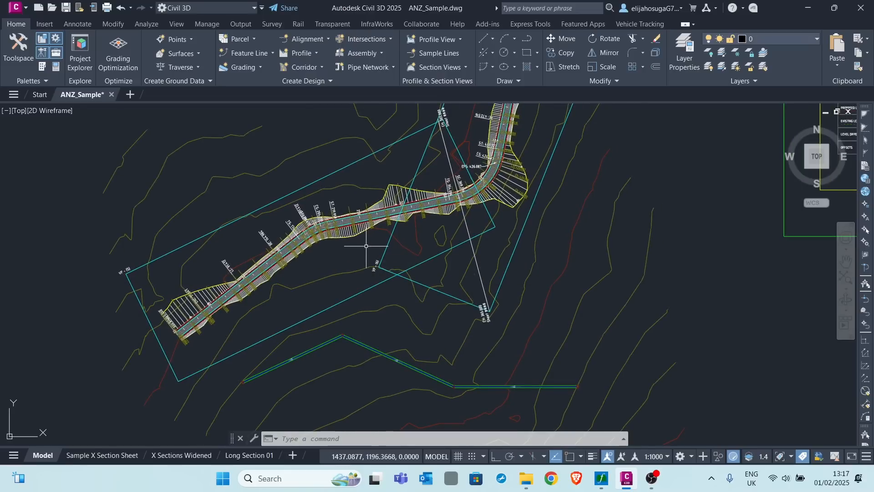
scroll(375, 273, "down", 2)
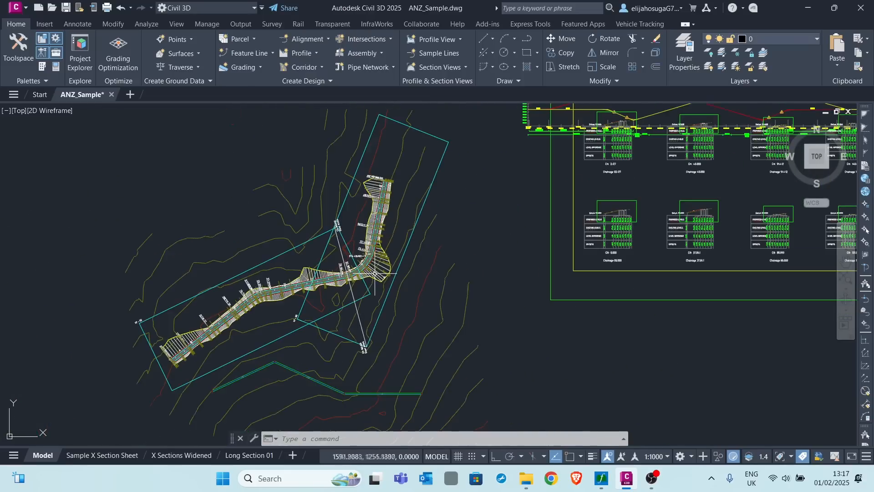
scroll(505, 211, "up", 3)
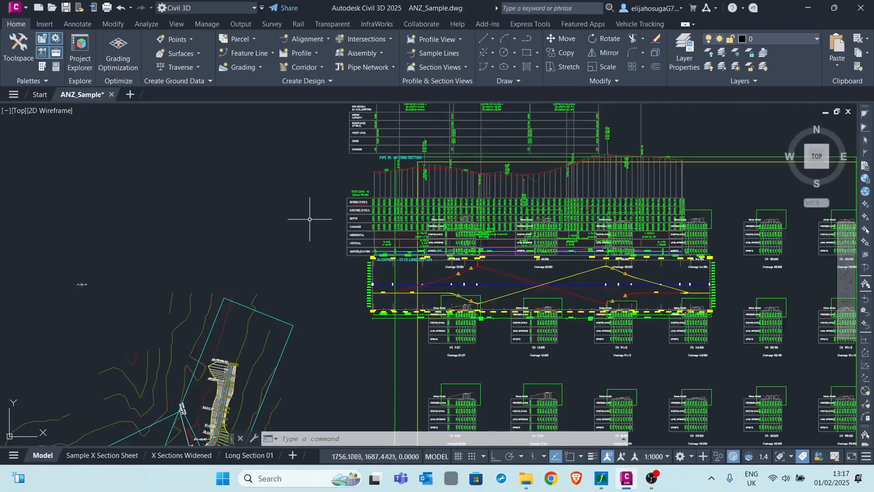
scroll(296, 224, "down", 5)
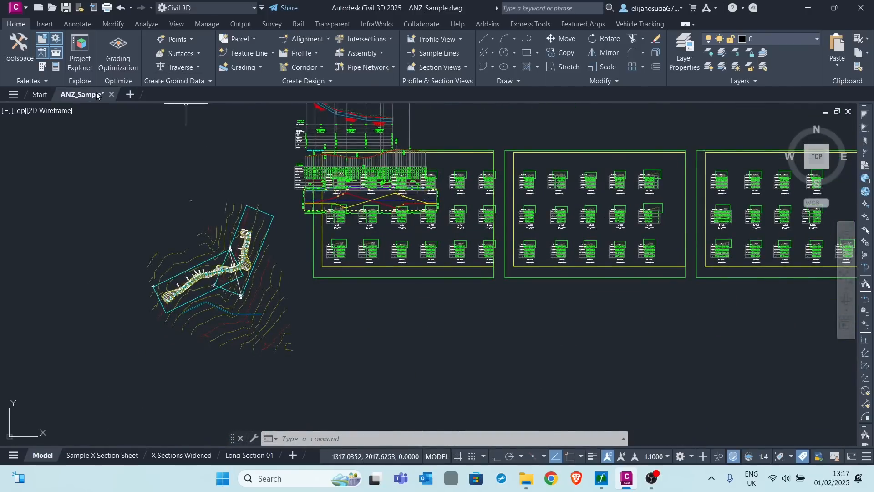
Step: Review the plan and profile on the Long Section 01 layout and return to model space
mouse_move(97, 94)
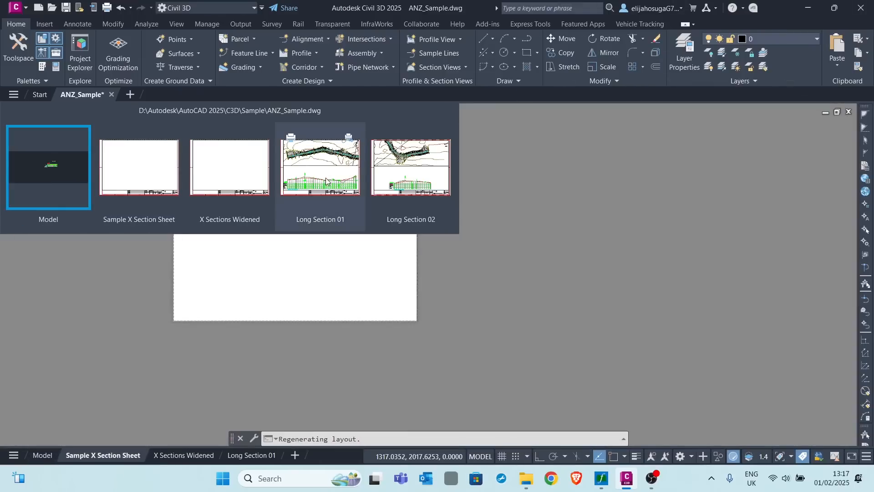
left_click(329, 198)
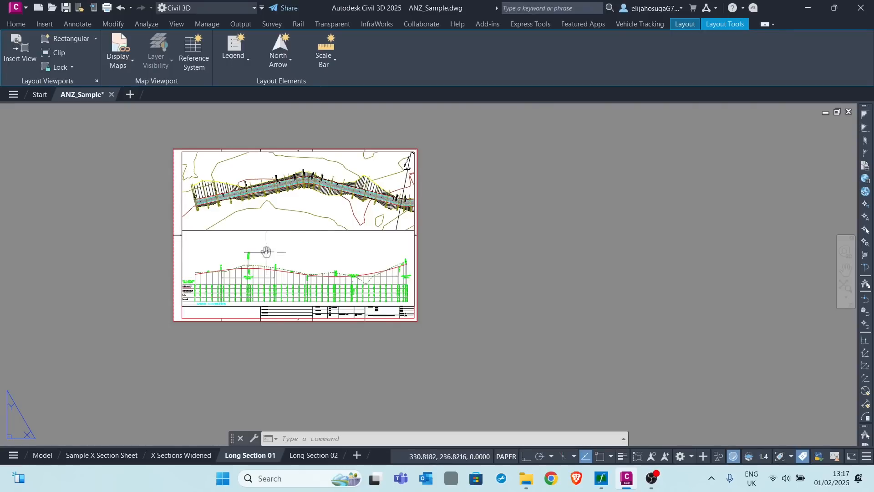
scroll(257, 260, "up", 2)
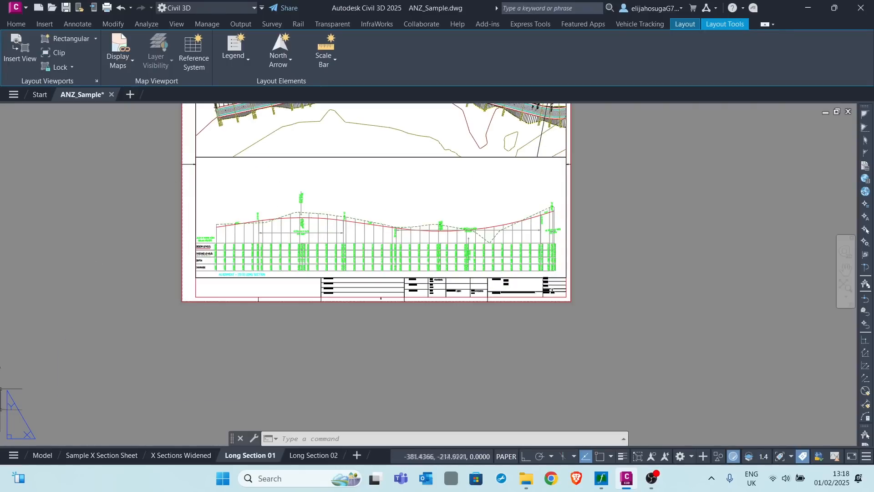
left_click(42, 455)
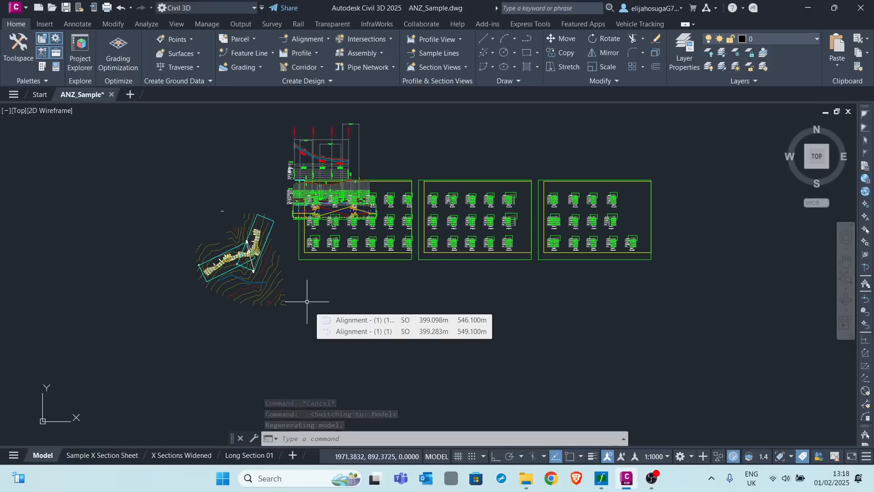
Step: Examine the road corridor, its curves and view frames, and the nearby pipe run in model space
scroll(230, 255, "up", 6)
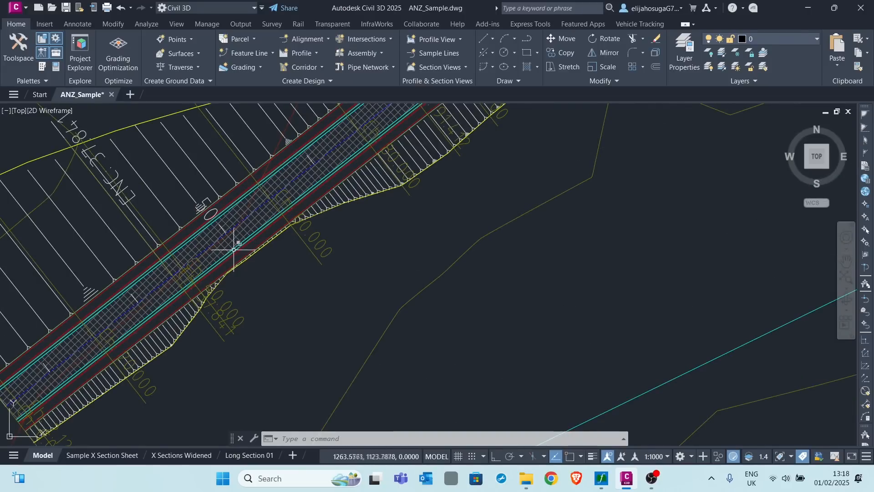
scroll(541, 201, "down", 4)
middle_click_drag(613, 207, 363, 219)
scroll(364, 219, "up", 1)
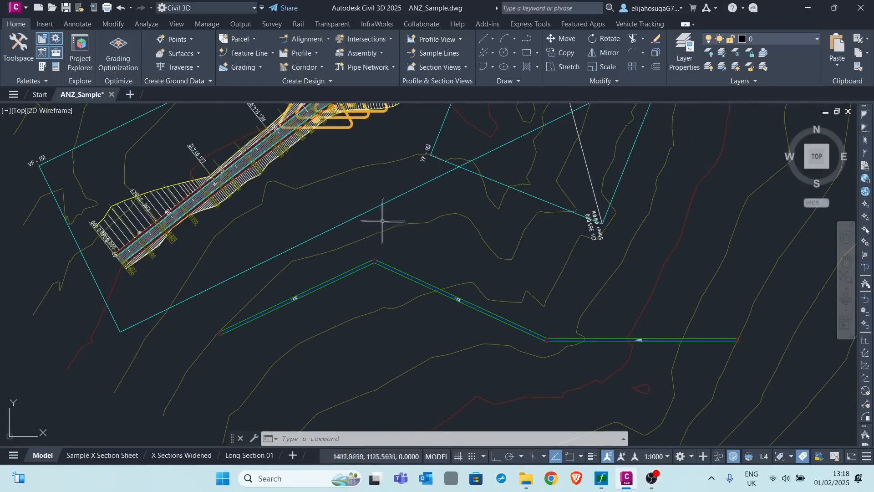
scroll(410, 195, "down", 5)
scroll(482, 177, "up", 2)
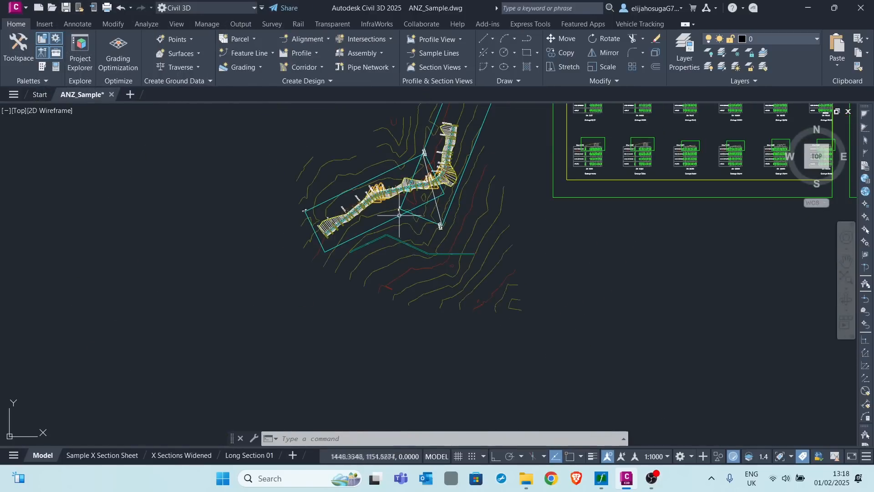
scroll(401, 214, "up", 3)
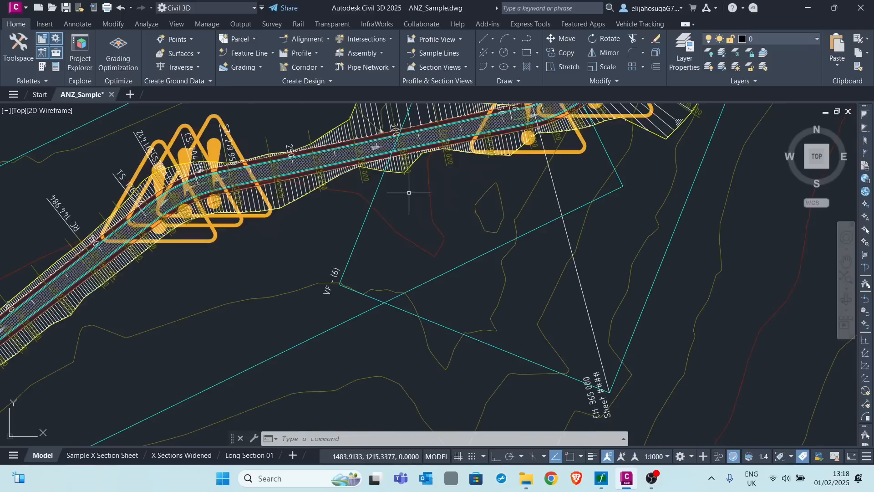
scroll(404, 189, "down", 4)
scroll(474, 205, "up", 5)
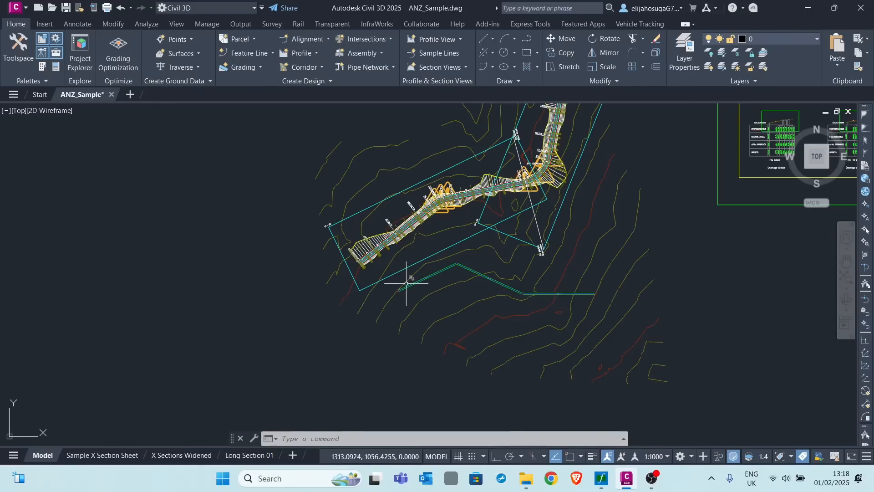
Step: Open the Toolspace for the ANZ_Sample drawing
middle_click_drag(478, 215, 387, 285)
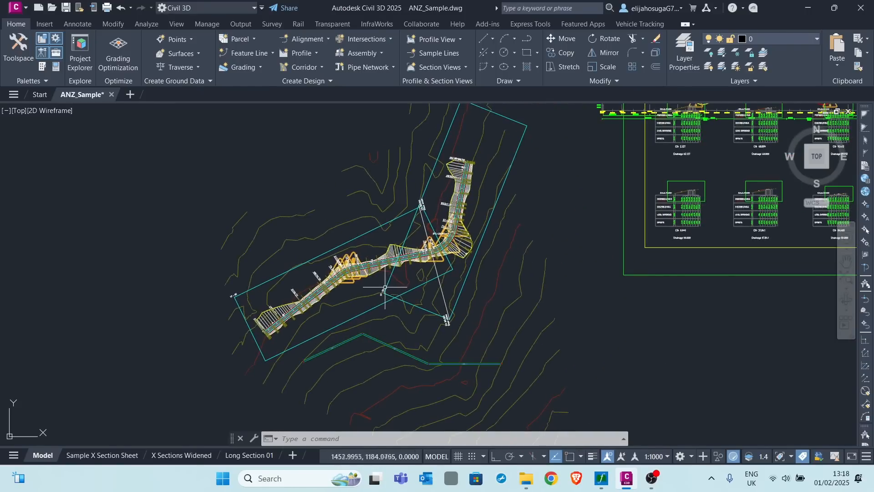
scroll(346, 217, "down", 2)
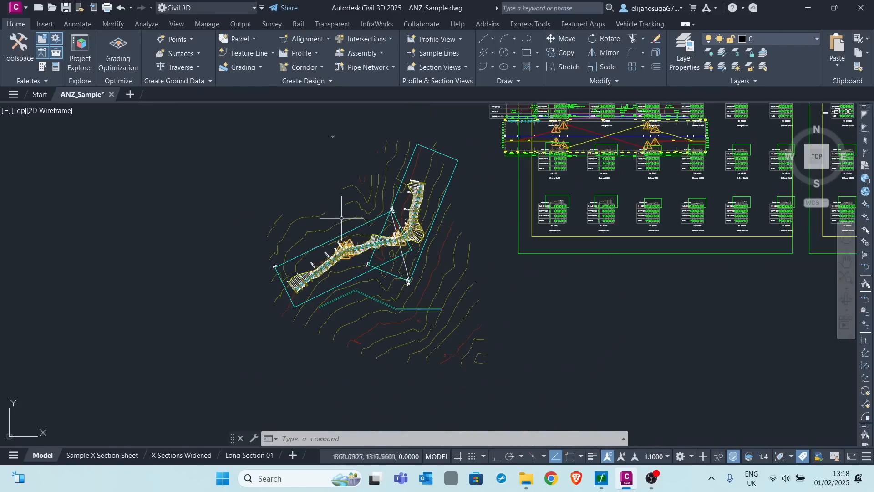
left_click(24, 46)
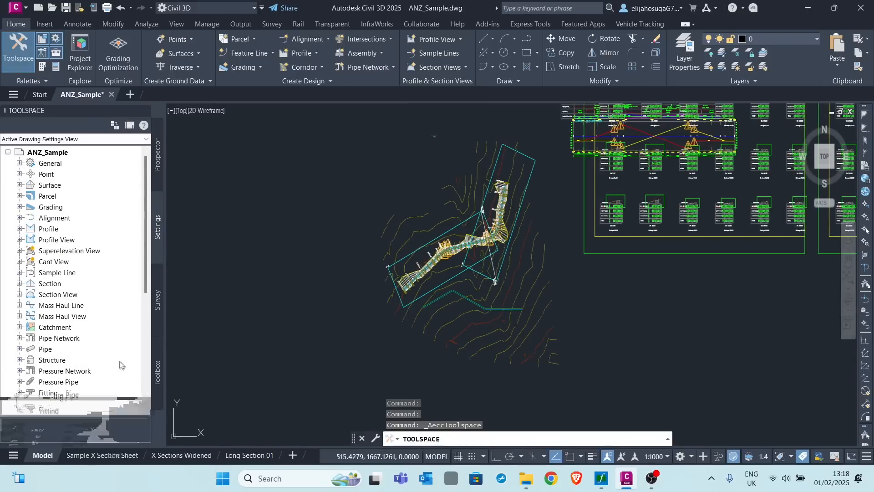
Step: Show the Toolbox in the Toolspace and expand Reports Manager to view its report categories
left_click(158, 373)
left_click(8, 140)
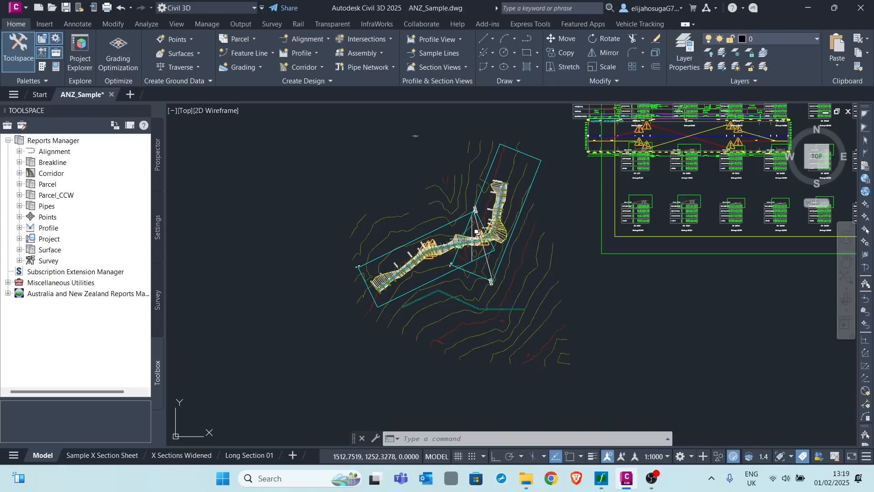
Step: Create a new blank drawing alongside ANZ_Sample
left_click(526, 477)
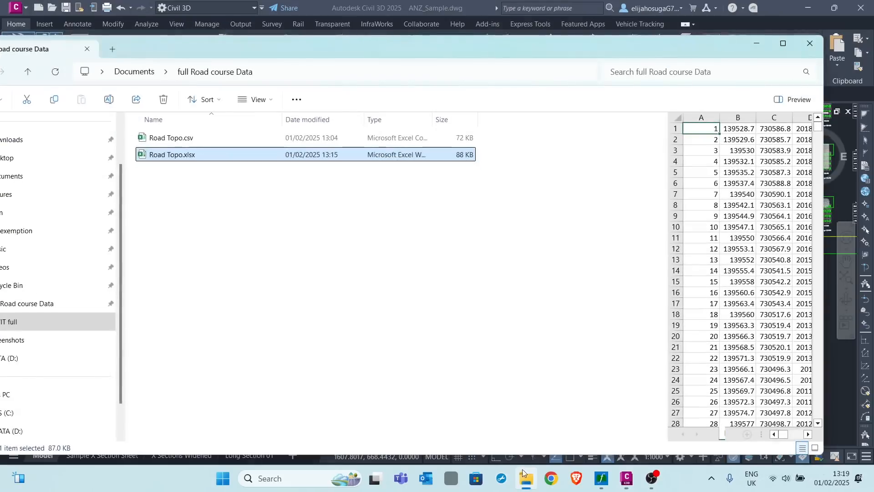
left_click(440, 6)
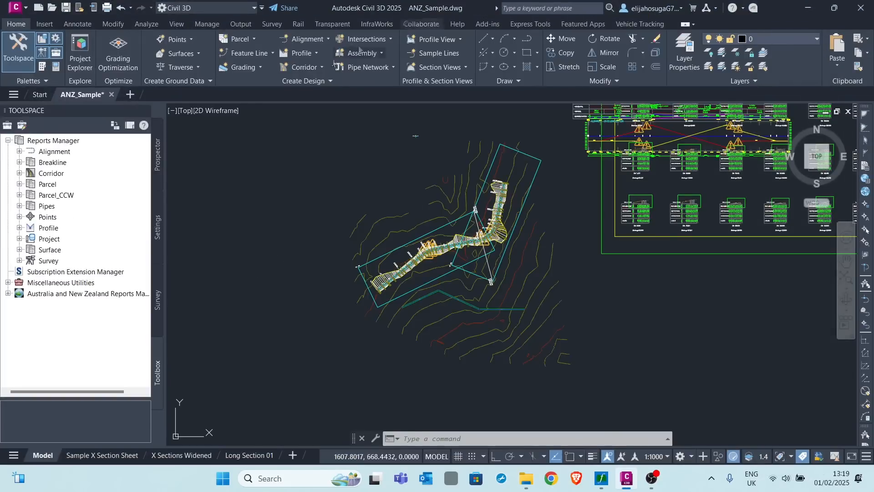
left_click(130, 95)
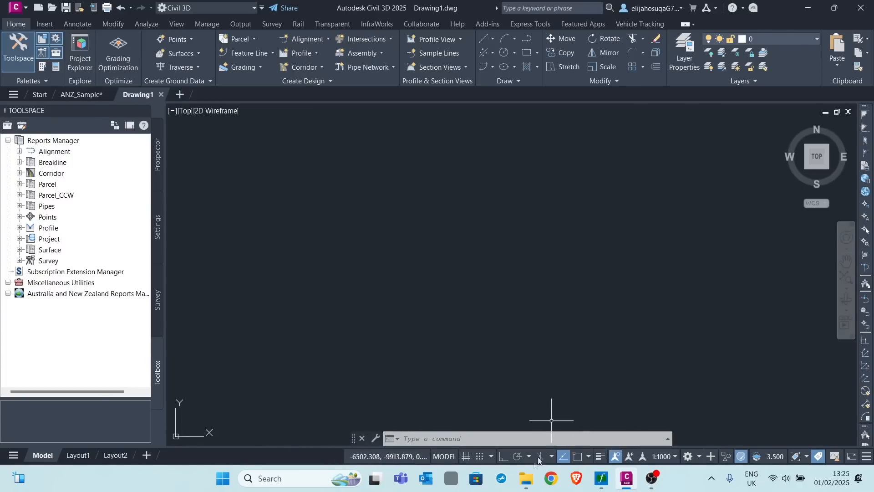
Step: Switch to File Explorer and open Road Topo.xlsx from the full Road course Data folder in Excel
left_click(526, 478)
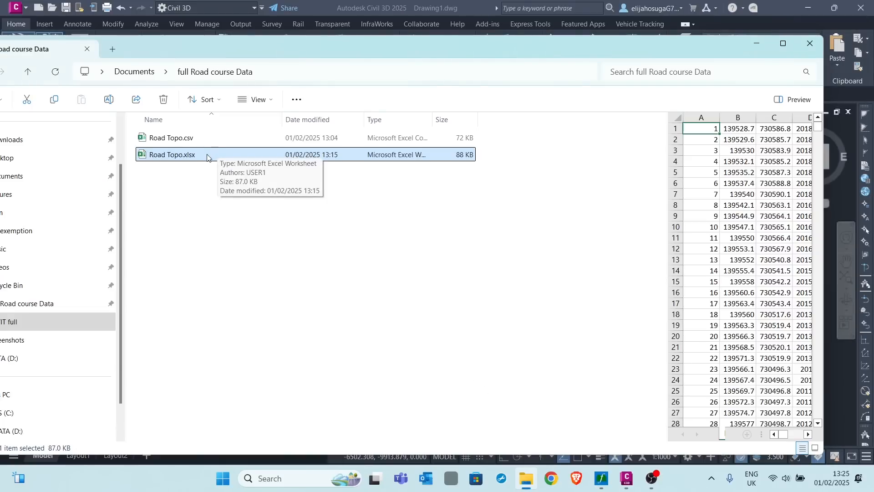
double_click(231, 156)
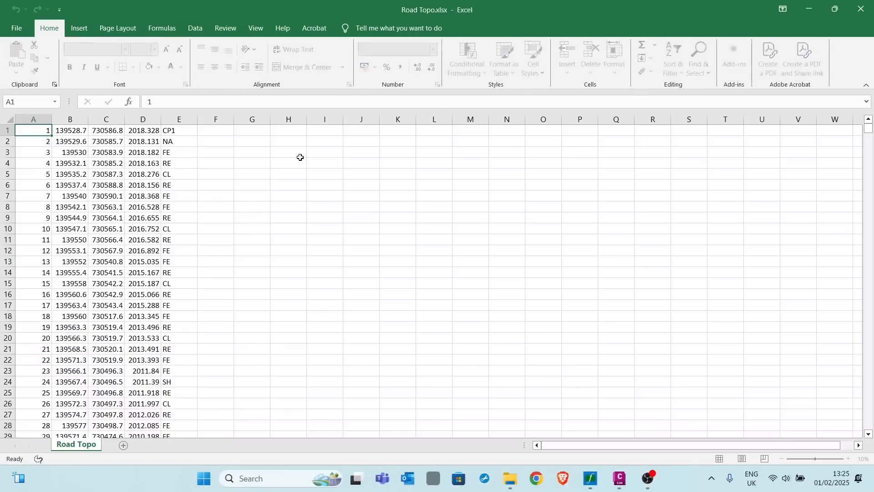
scroll(31, 255, "down", 1)
scroll(43, 266, "up", 1)
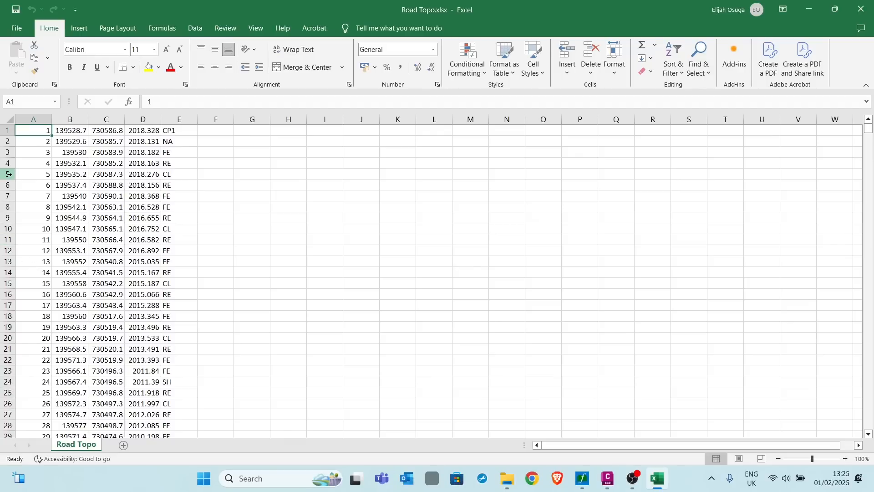
Step: Examine the survey data columns in the Road Topo sheet: point numbers, coordinates, elevations and description codes
left_click(70, 131)
left_click(109, 133)
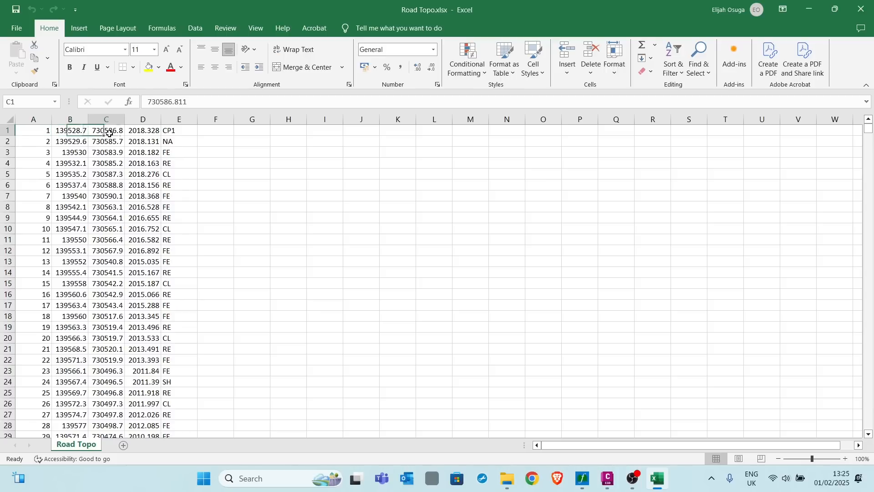
left_click(82, 131)
left_click(117, 132)
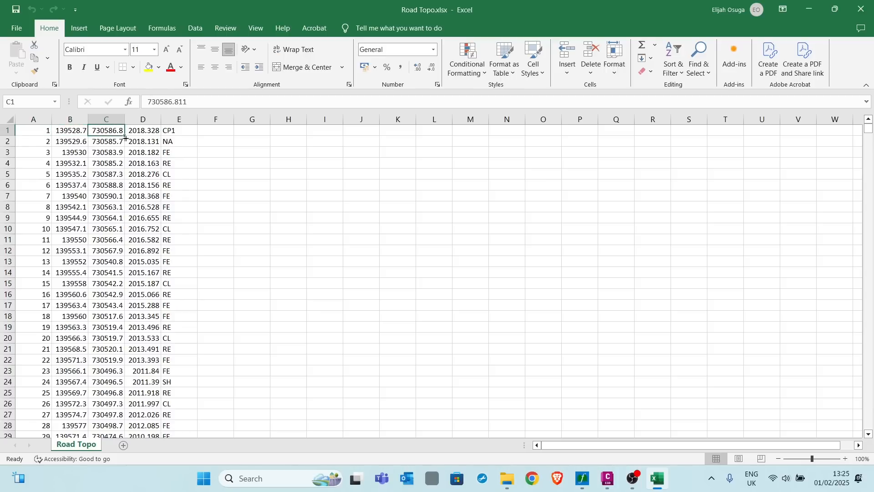
left_click(152, 132)
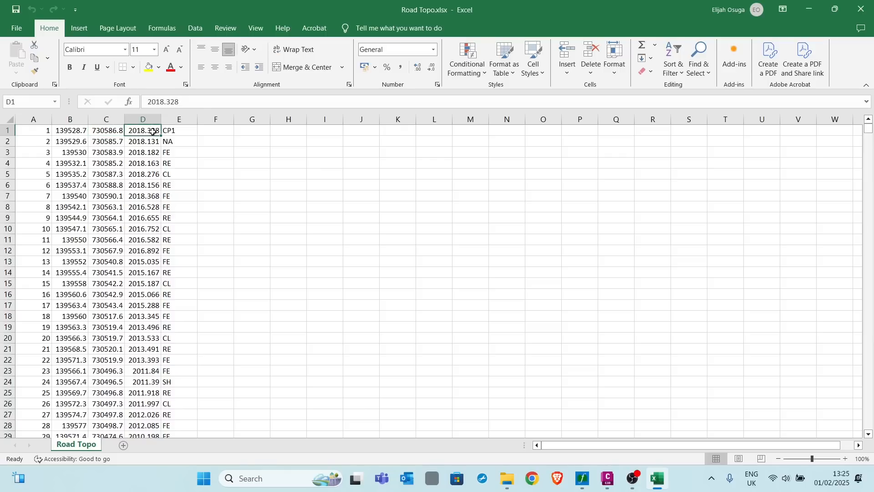
left_click(175, 131)
scroll(190, 200, "down", 20)
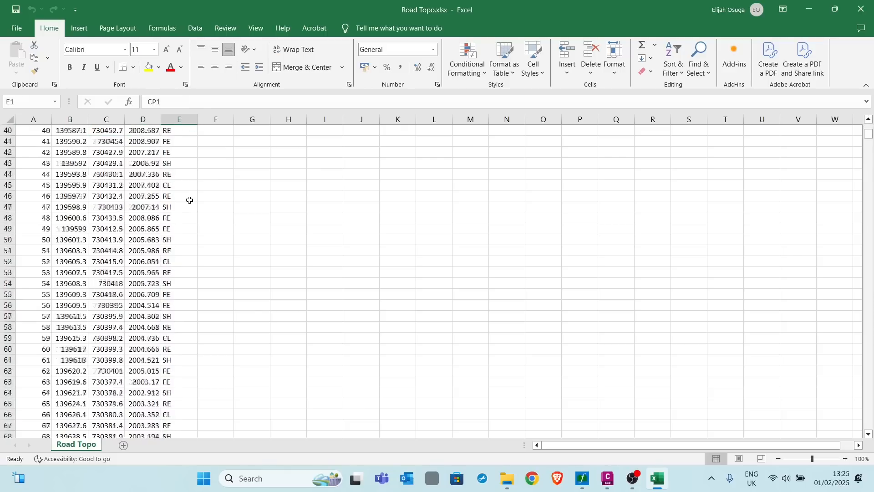
scroll(191, 204, "up", 7)
scroll(191, 205, "up", 8)
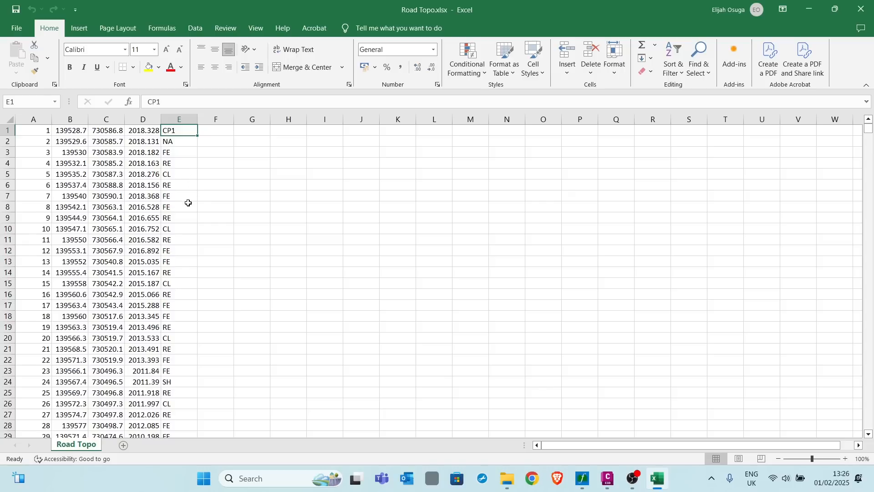
scroll(192, 215, "down", 20)
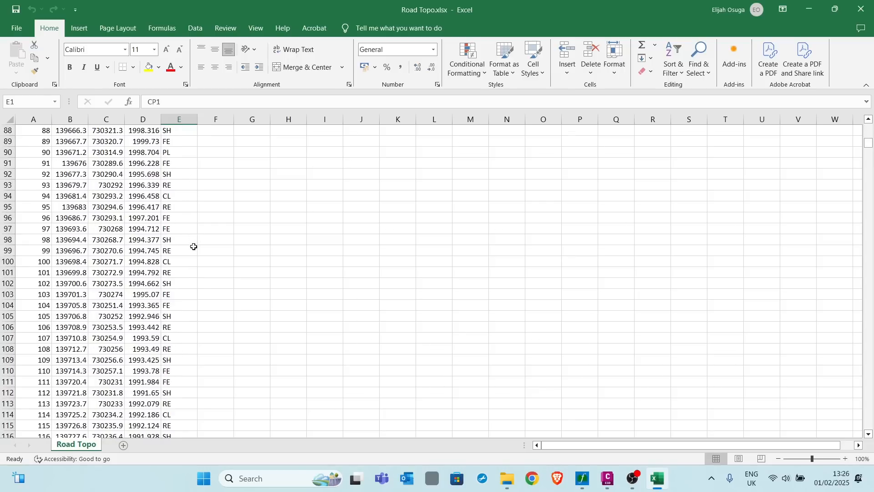
scroll(194, 246, "up", 20)
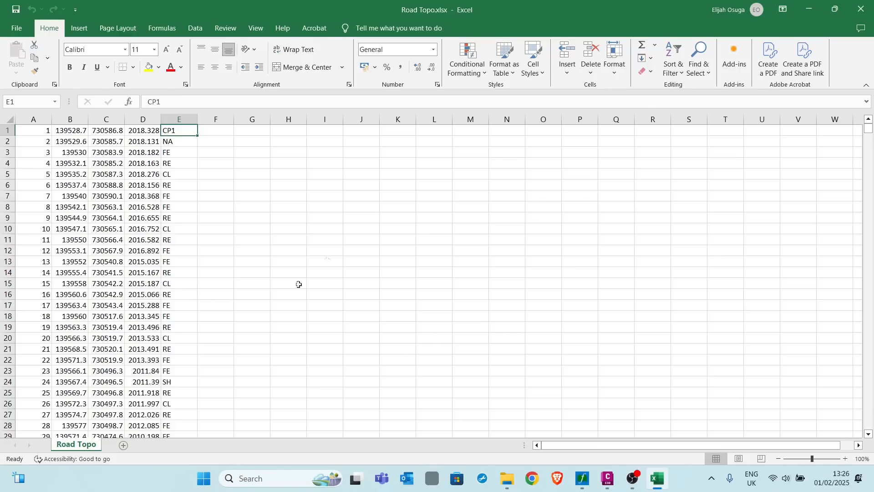
Step: Close the Road Topo workbook, return to Civil 3D and show the Prospector tree for Drawing1
left_click(862, 15)
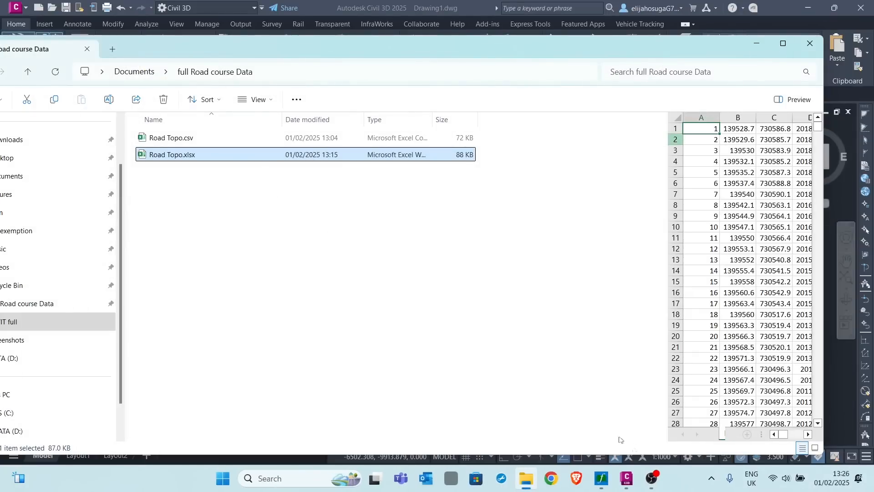
mouse_move(627, 478)
left_click(646, 410)
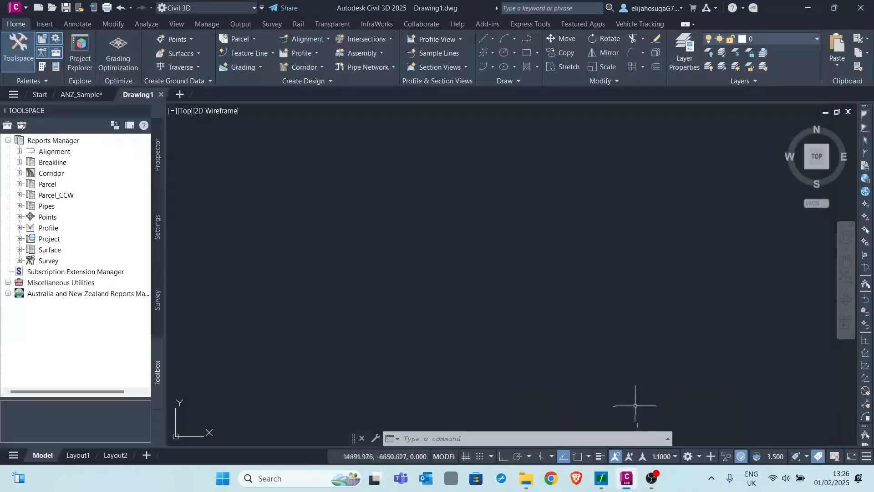
left_click(154, 162)
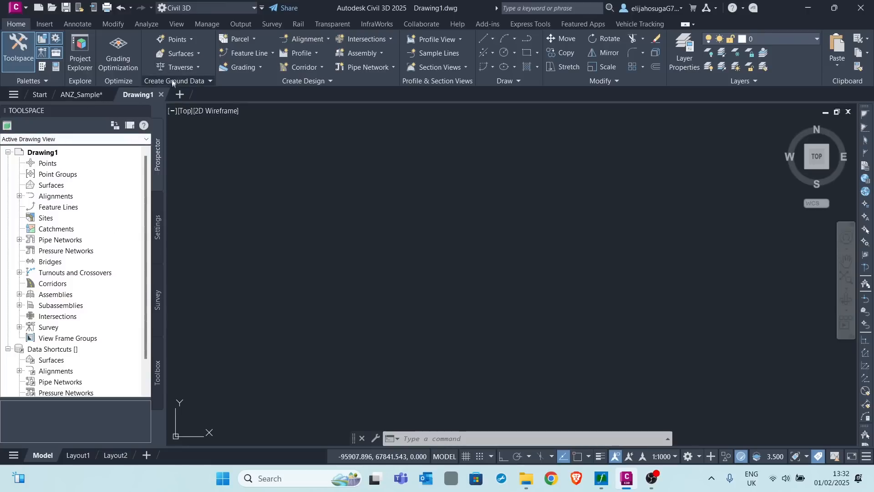
left_click(180, 40)
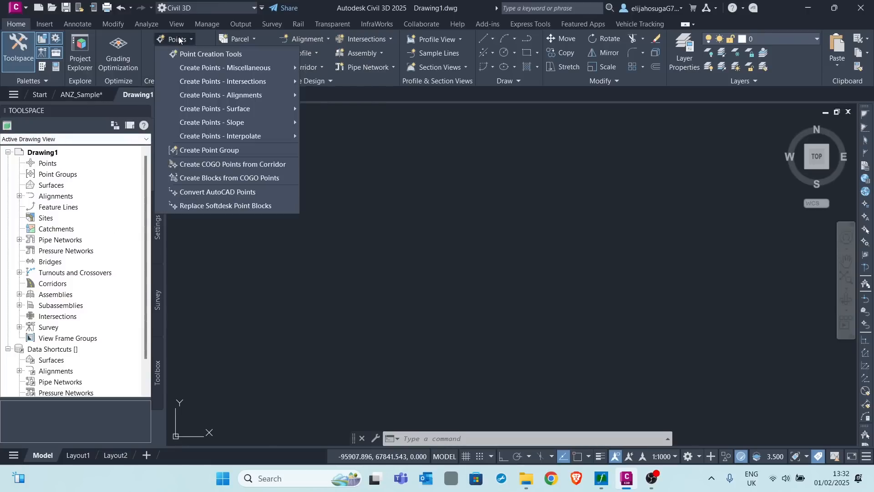
left_click(210, 53)
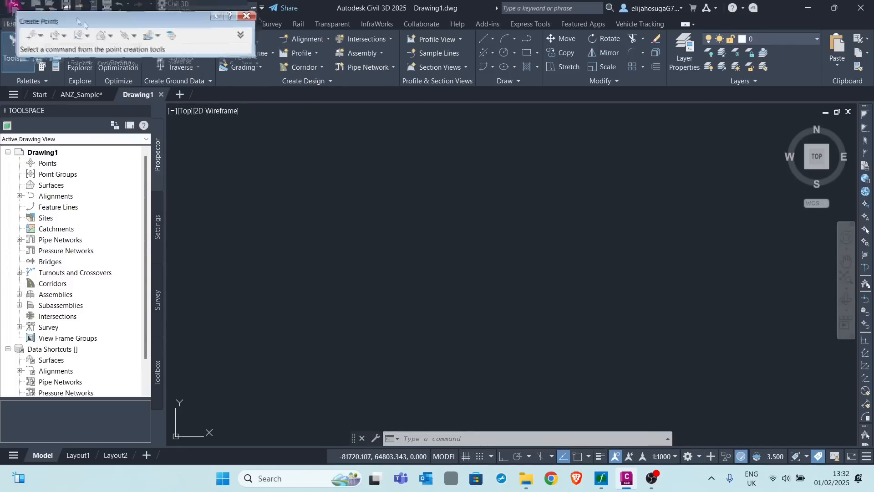
mouse_move(83, 25)
left_mouse_down()
mouse_move(280, 169)
mouse_move(282, 142)
left_mouse_up()
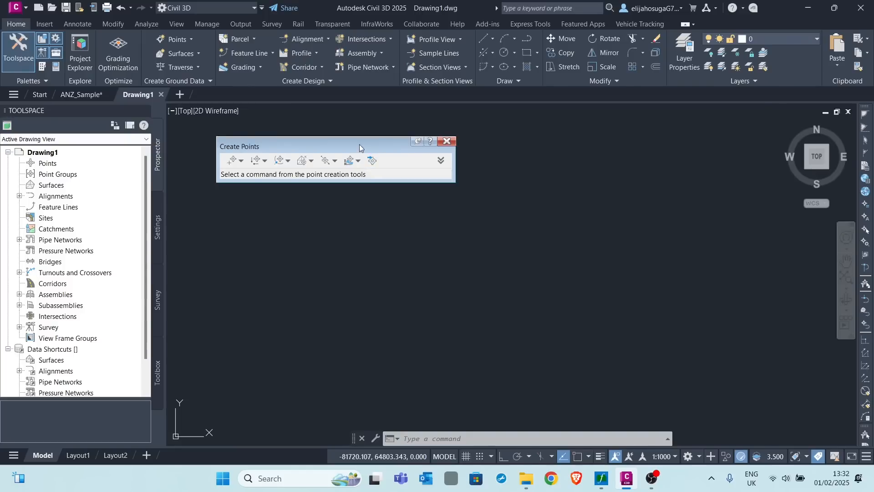
left_click_drag(360, 143, 321, 98)
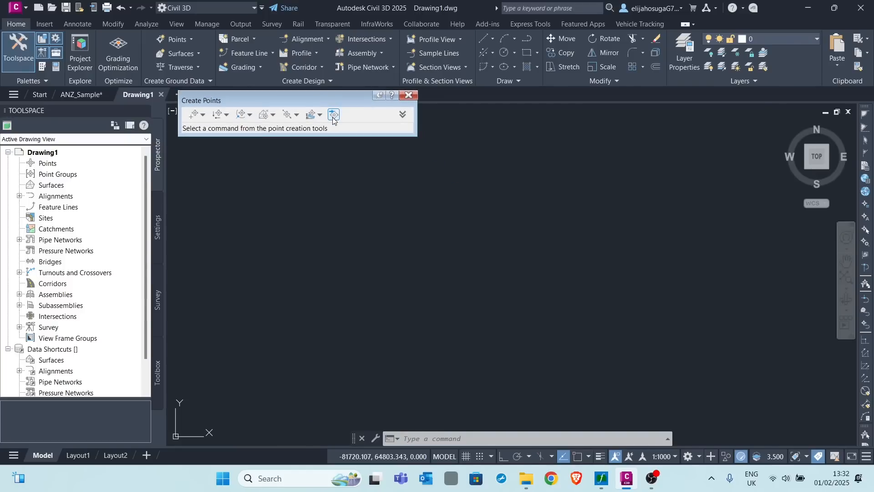
left_click(408, 94)
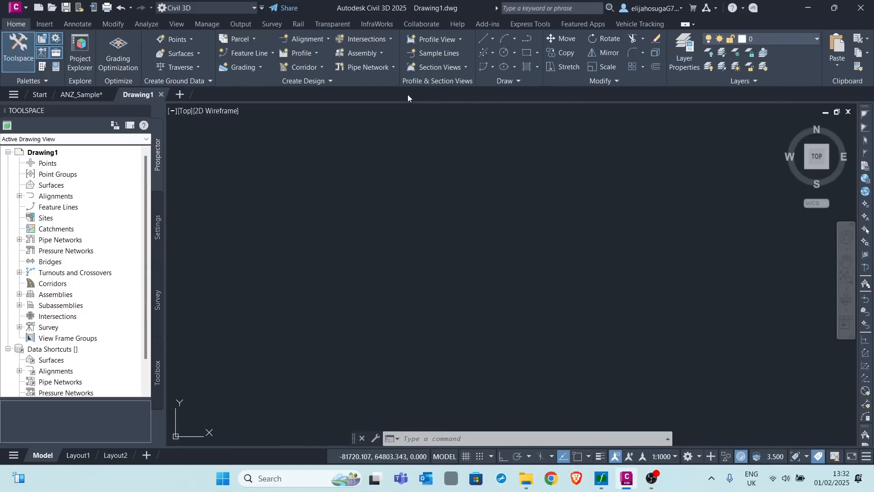
Step: Open the point creation tools from Drawing1's Points collection in the Prospector
left_click(60, 165)
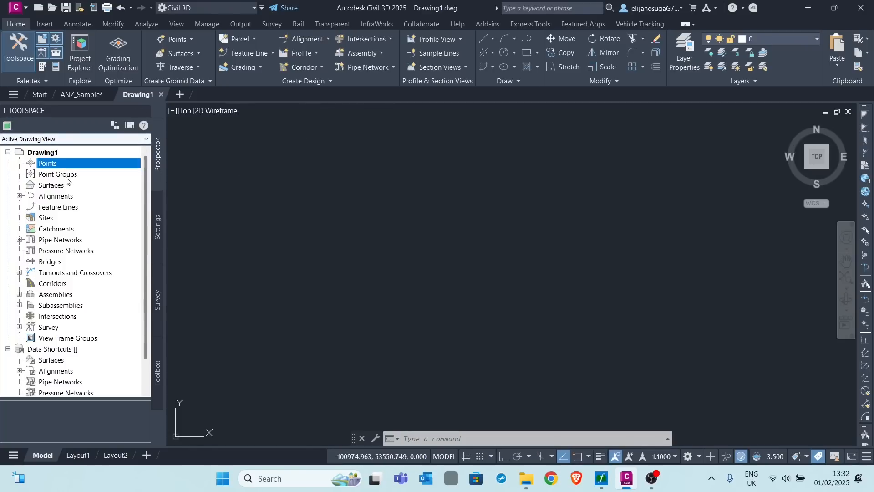
right_click(69, 166)
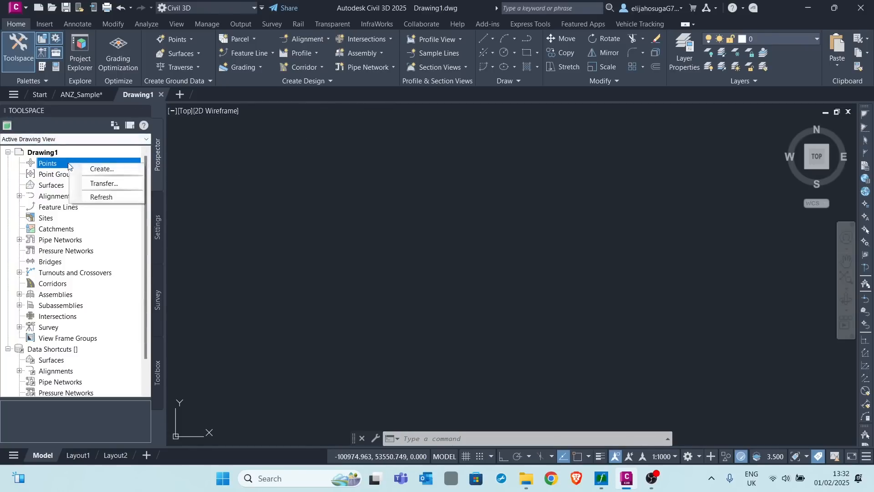
left_click(107, 169)
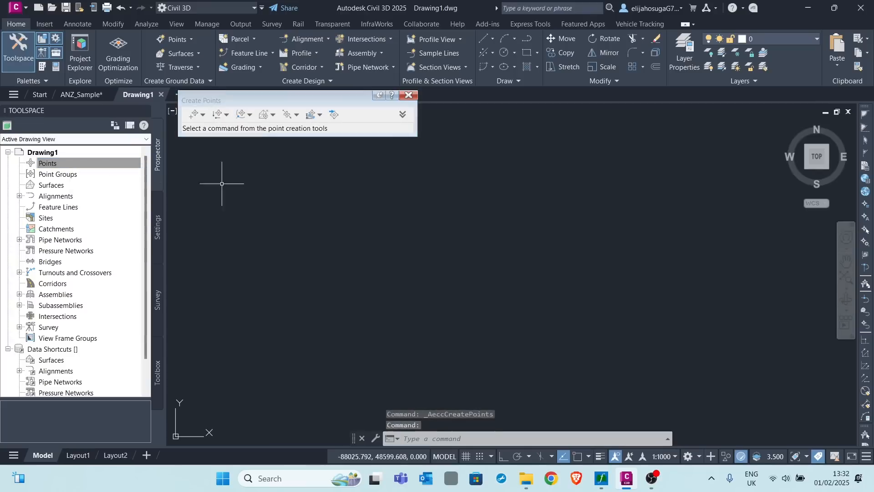
Step: Try to import points from Road Topo.xlsx in the full Road course Data folder
left_click(333, 118)
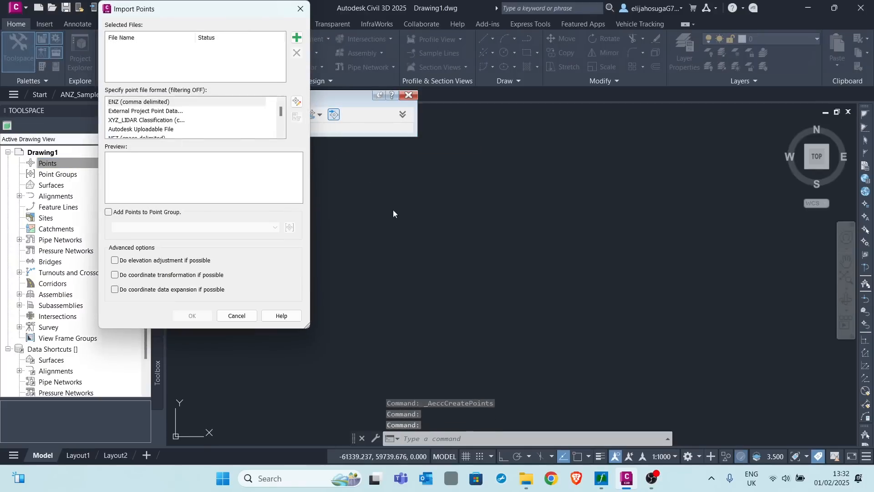
left_click_drag(164, 9, 393, 48)
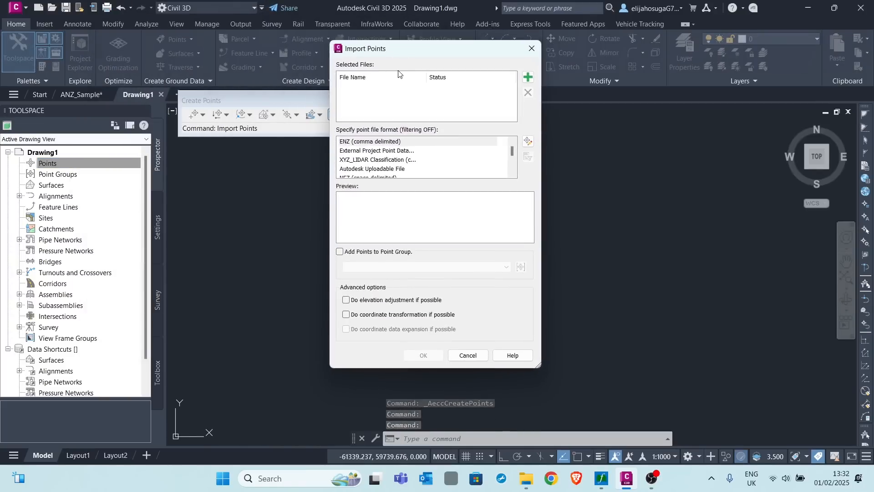
left_click(528, 79)
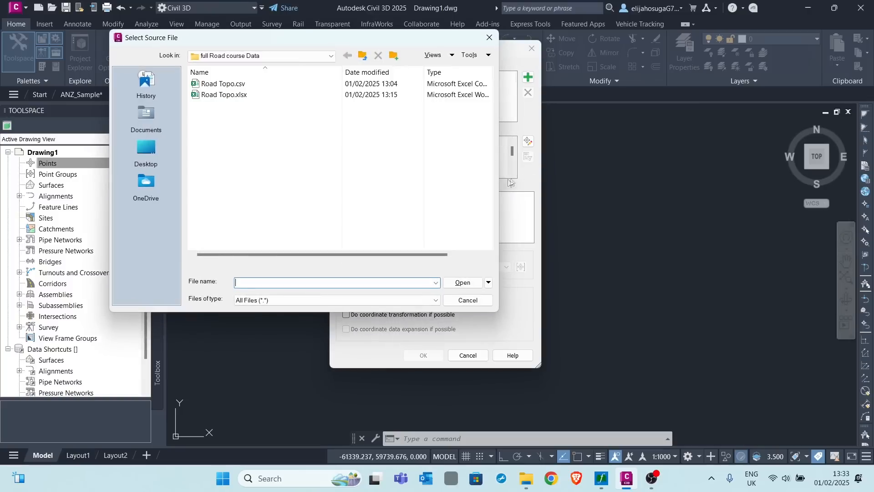
left_click_drag(246, 40, 380, 54)
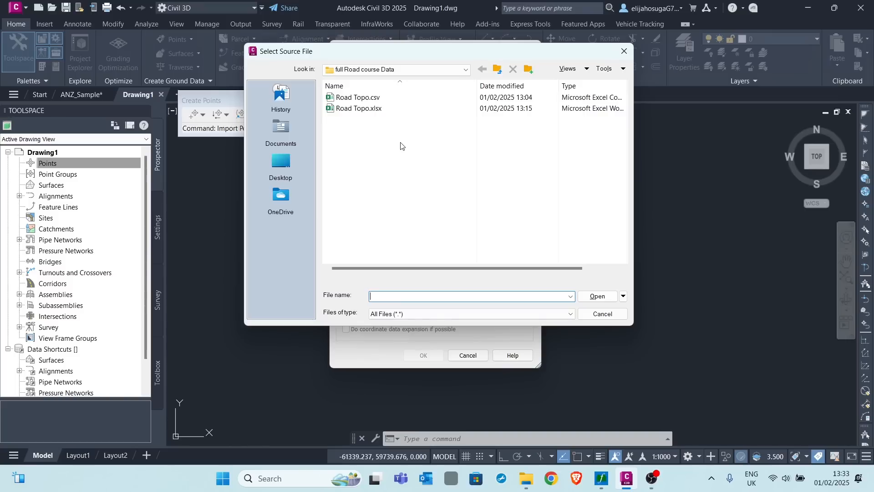
left_click(372, 109)
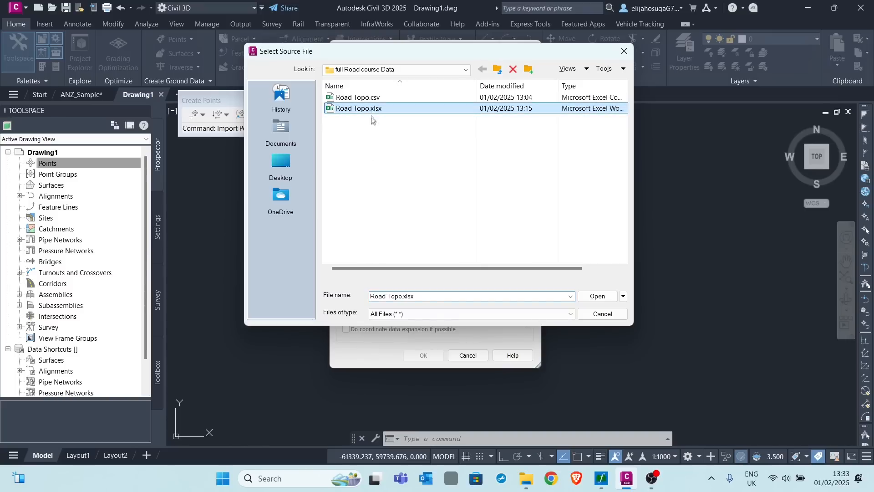
left_click(598, 296)
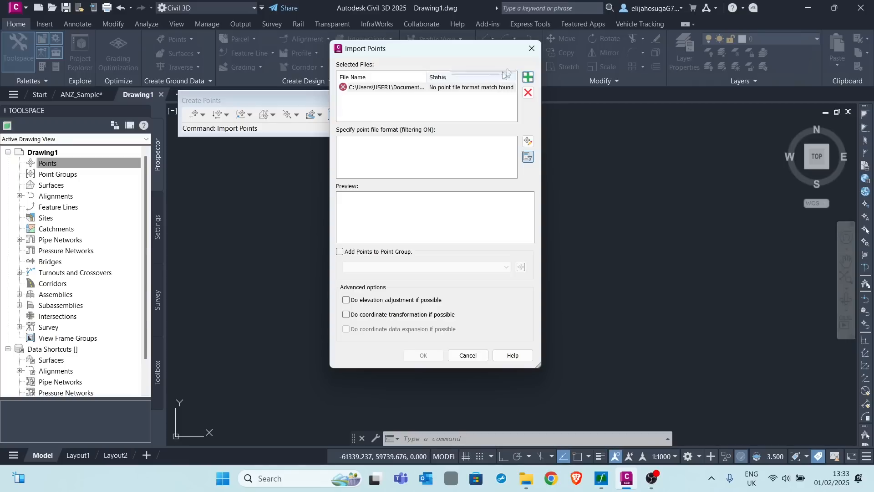
left_click(531, 49)
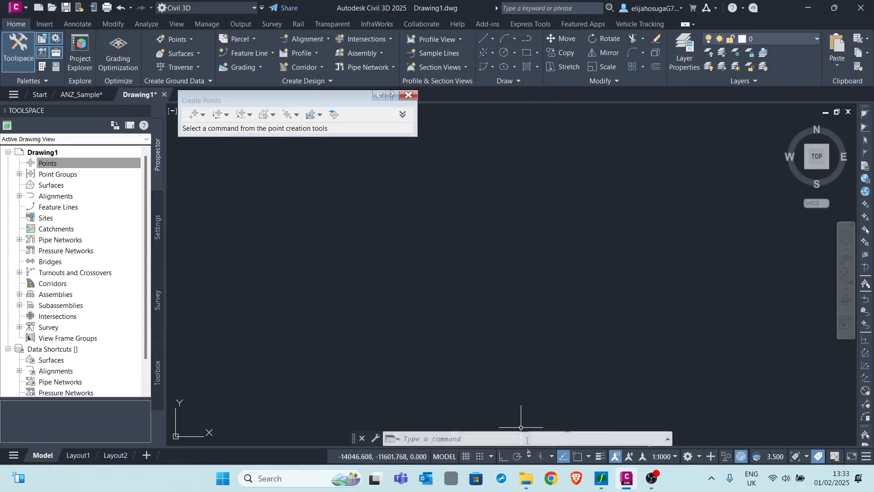
Step: Open Road Topo.xlsx in Excel and try to save it as CSV (Comma delimited) in the full Road course Data folder
left_click(526, 478)
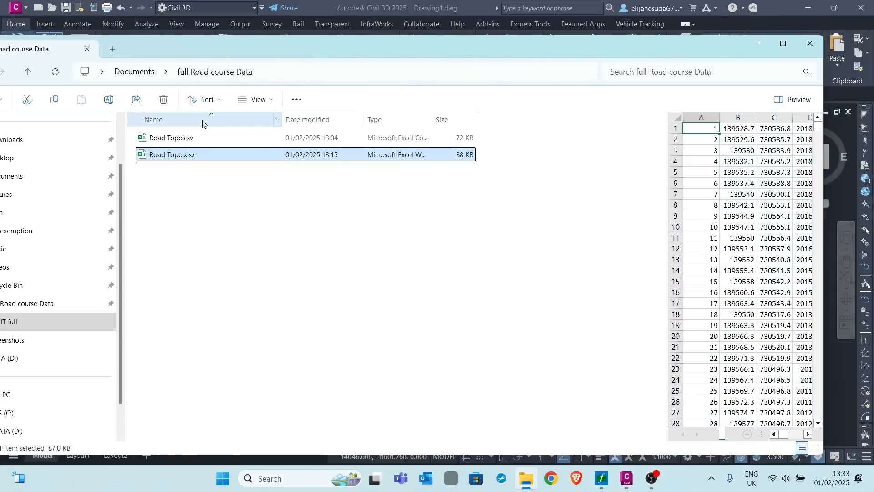
double_click(183, 155)
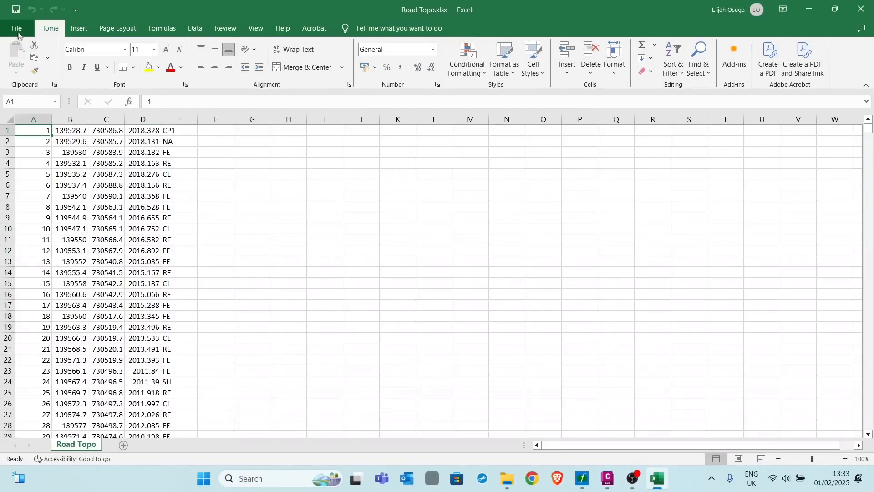
left_click(19, 28)
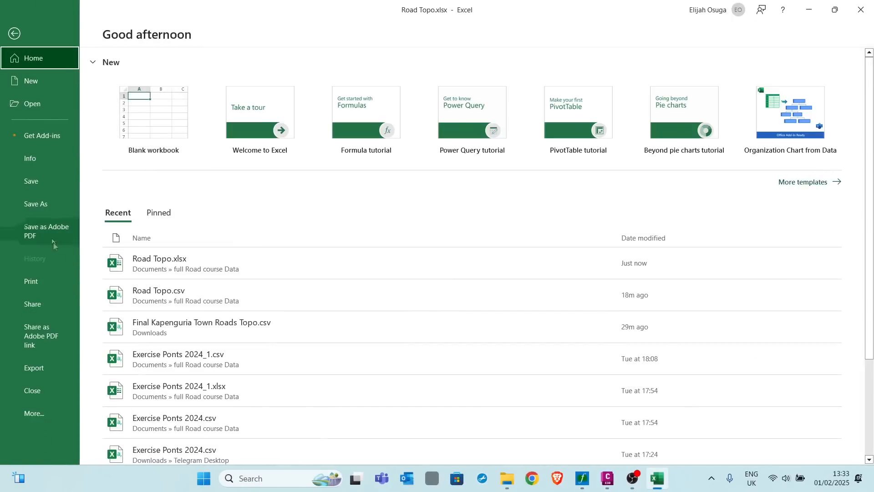
left_click(44, 203)
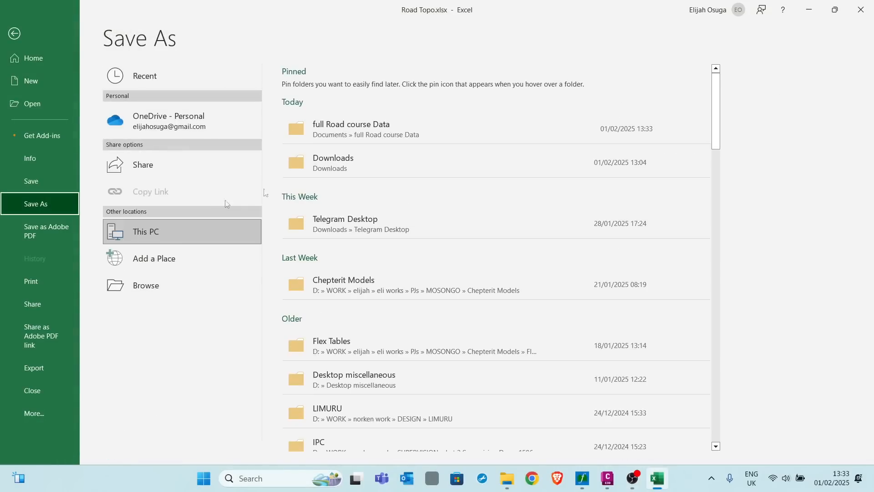
left_click(362, 131)
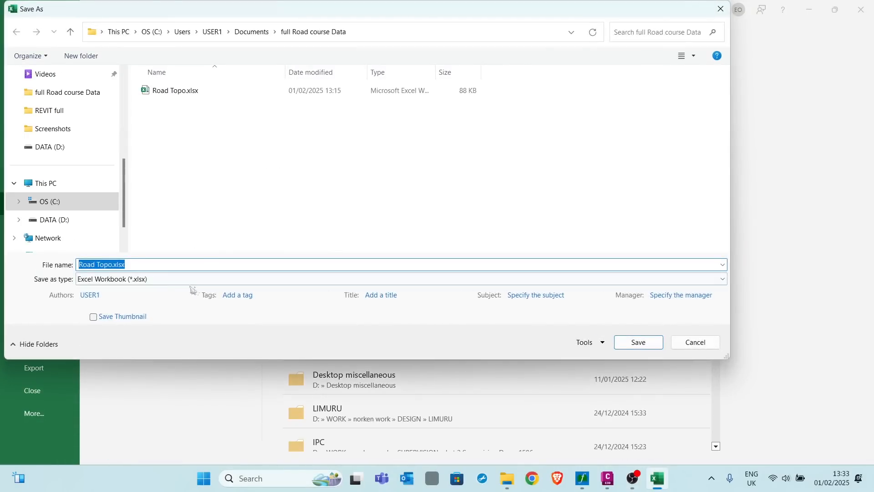
left_click(159, 280)
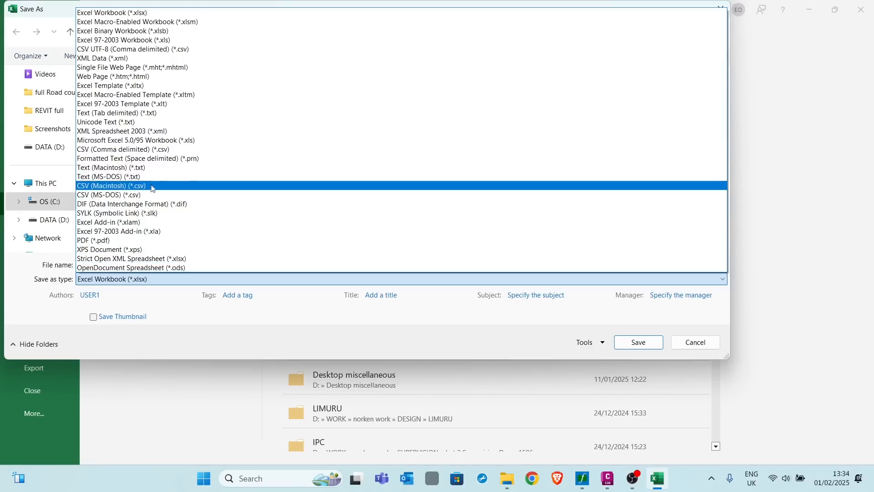
left_click(114, 150)
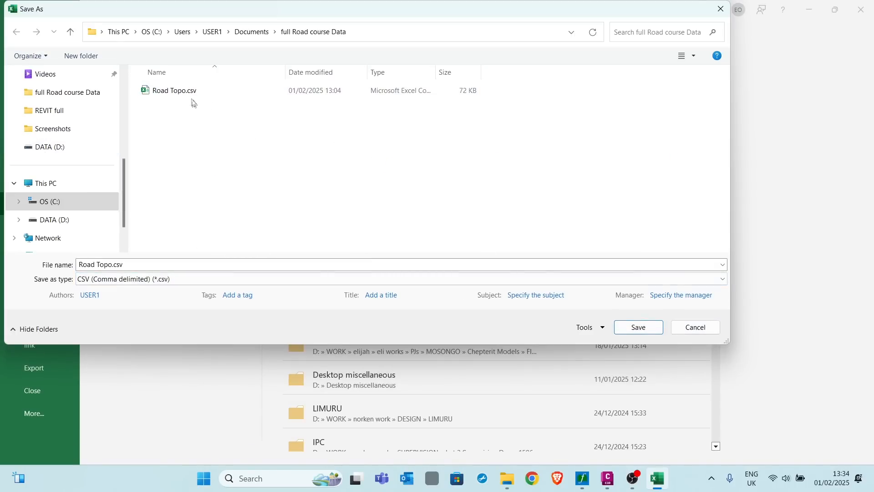
left_click(721, 9)
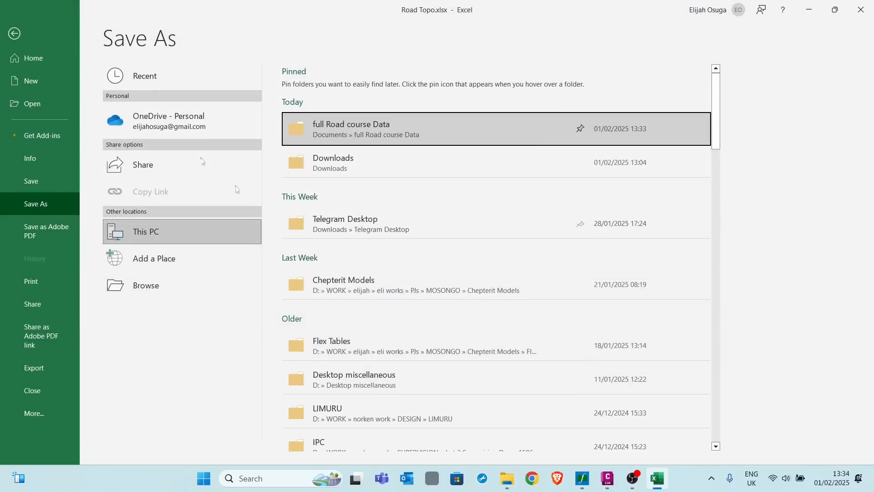
left_click(860, 9)
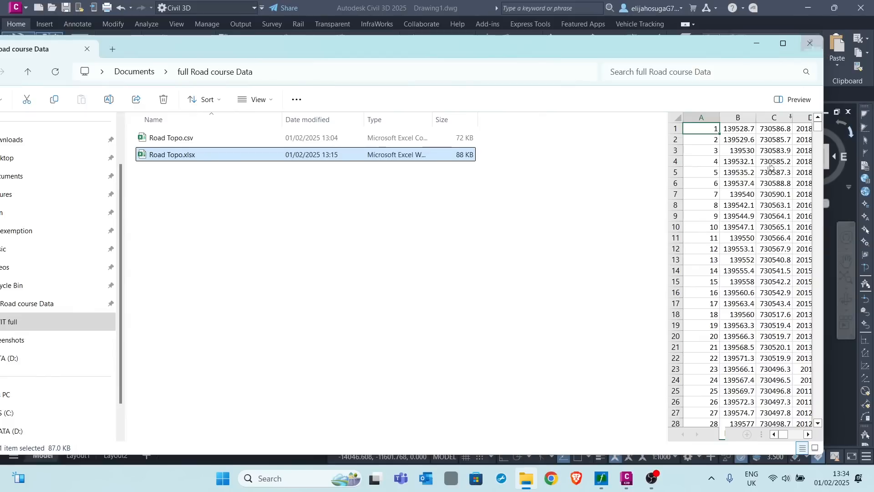
left_click(812, 45)
Step: Start a point import in Civil 3D with Road Topo.csv as the source file and look through the point file formats
left_click(335, 115)
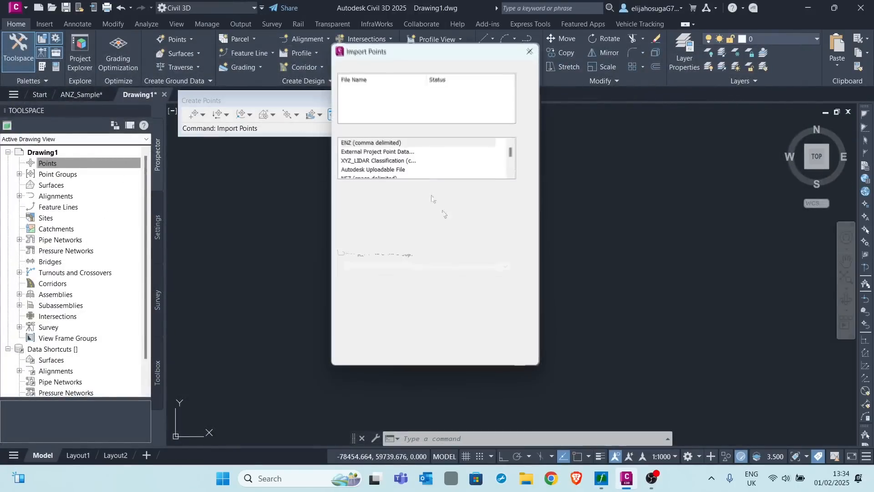
left_click(530, 78)
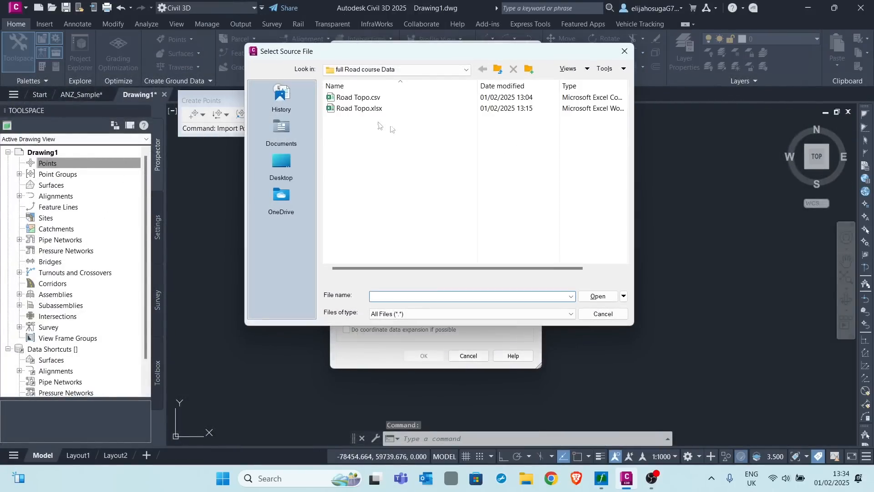
left_click(364, 98)
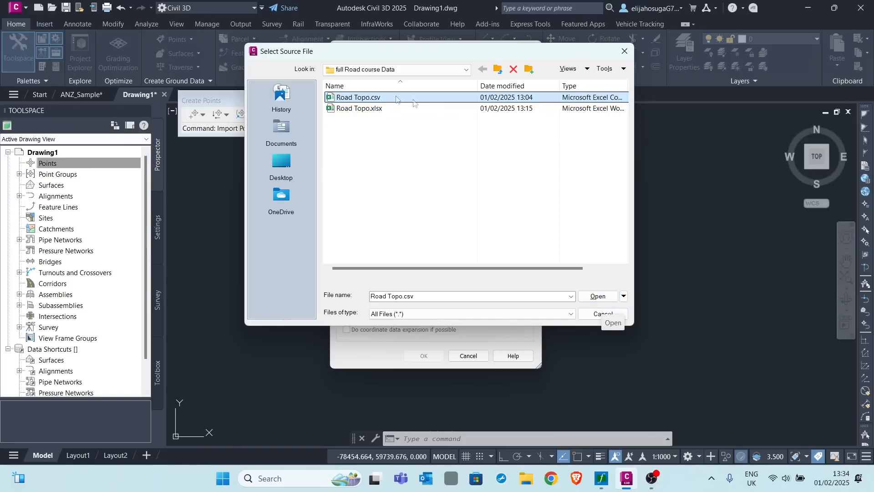
left_click(598, 296)
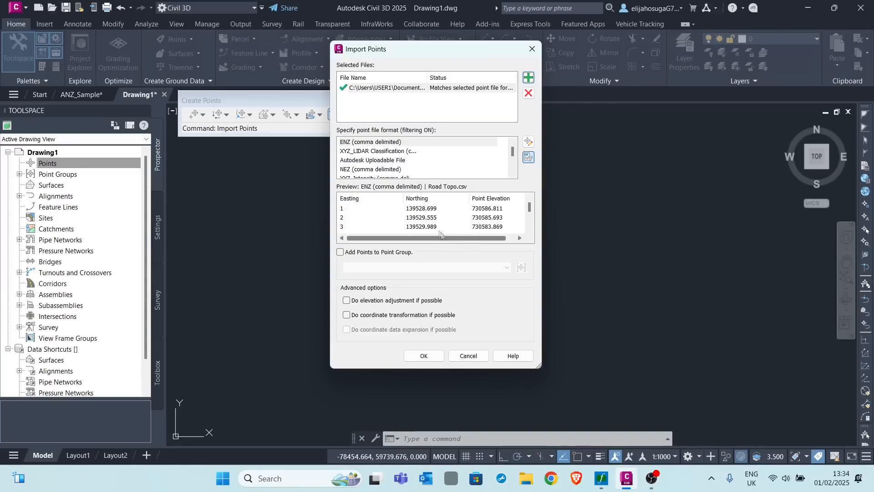
scroll(377, 162, "down", 4)
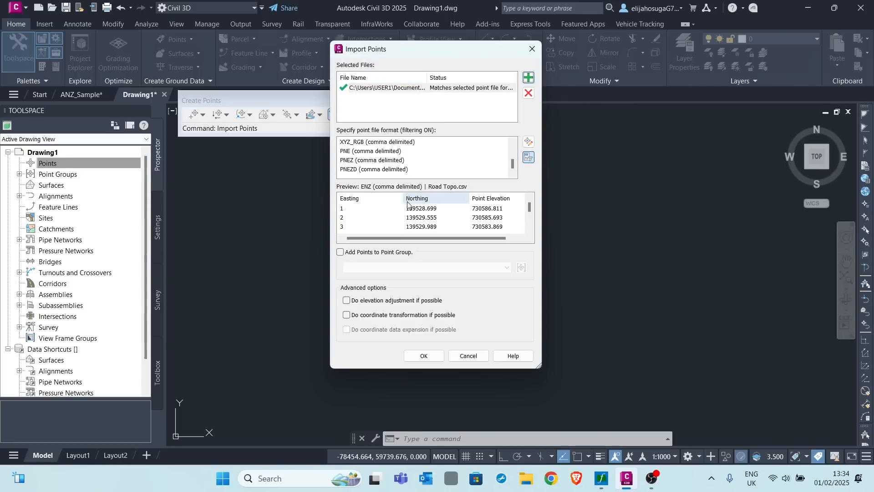
scroll(436, 159, "up", 4)
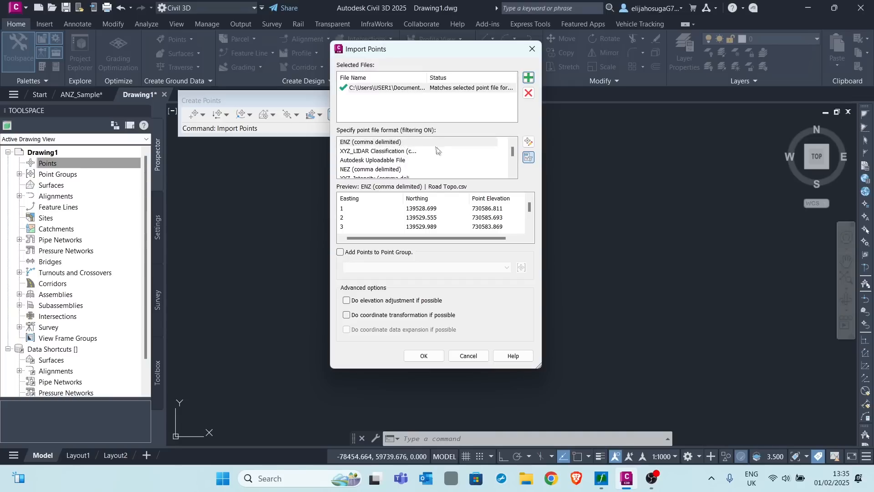
scroll(383, 157, "down", 3)
scroll(365, 167, "up", 3)
left_click_drag(401, 239, 389, 255)
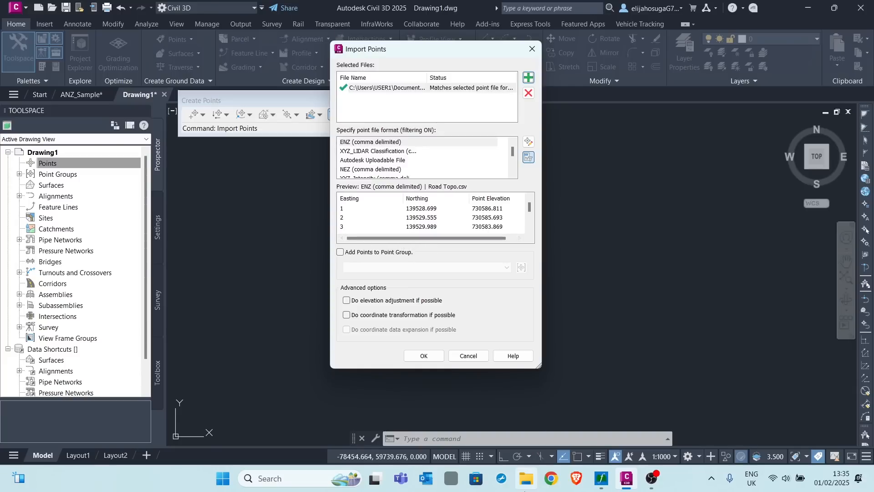
Step: Examine the column order of Road Topo.csv in Excel, close it and return to the Civil 3D import settings
left_click(523, 486)
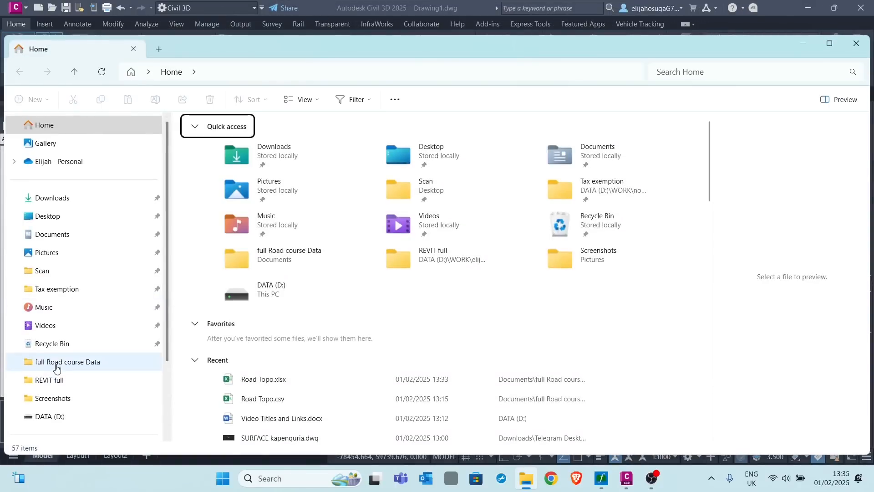
left_click(56, 365)
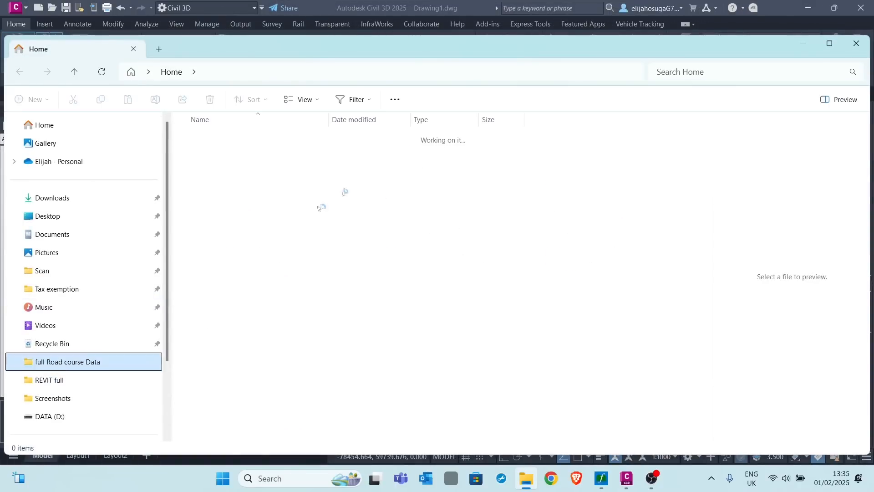
left_click(225, 145)
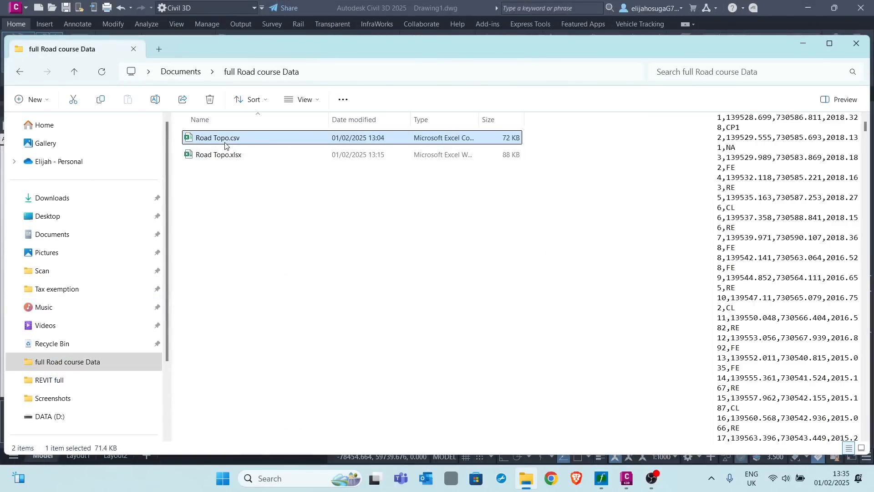
double_click(441, 145)
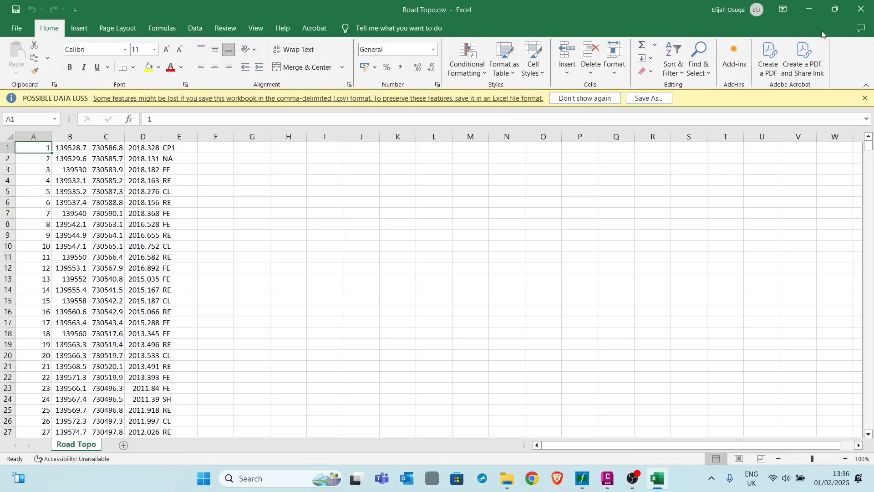
left_click(861, 9)
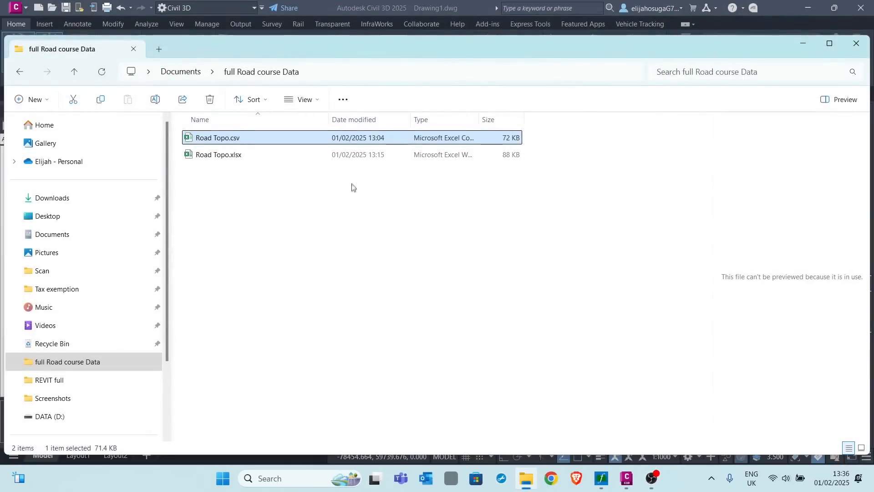
left_click(618, 477)
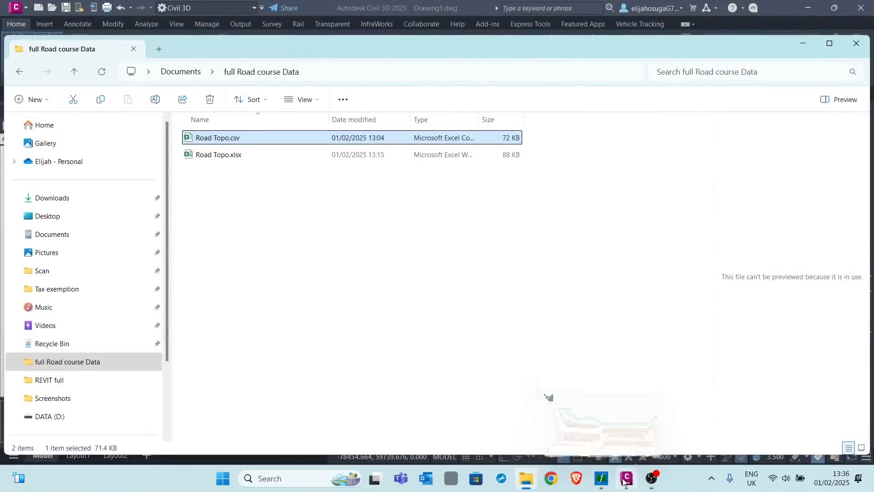
left_click(596, 422)
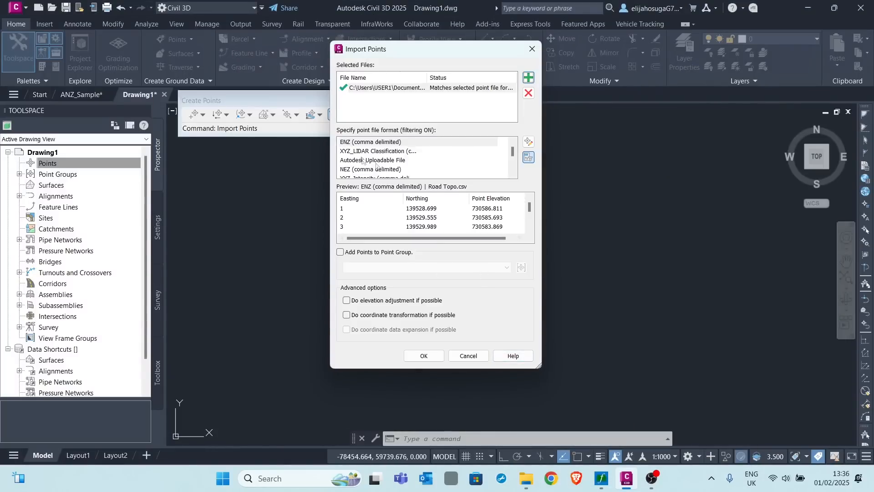
Step: Set the point file format to PENZD (comma delimited) for the Road Topo.csv import
scroll(397, 166, "down", 3)
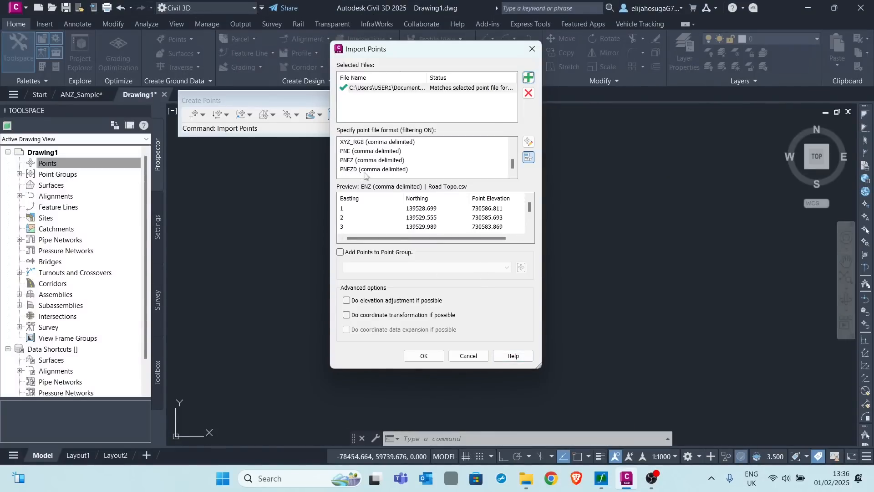
scroll(358, 172, "up", 1)
left_click(349, 161)
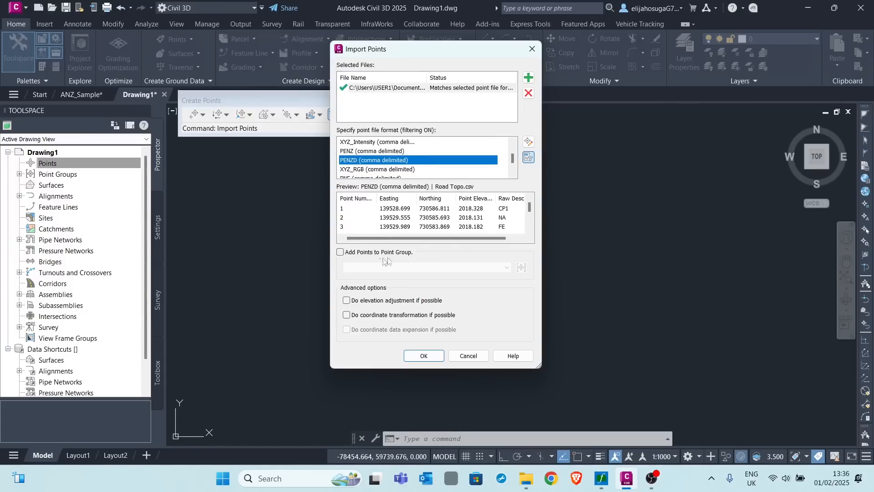
left_click(341, 253)
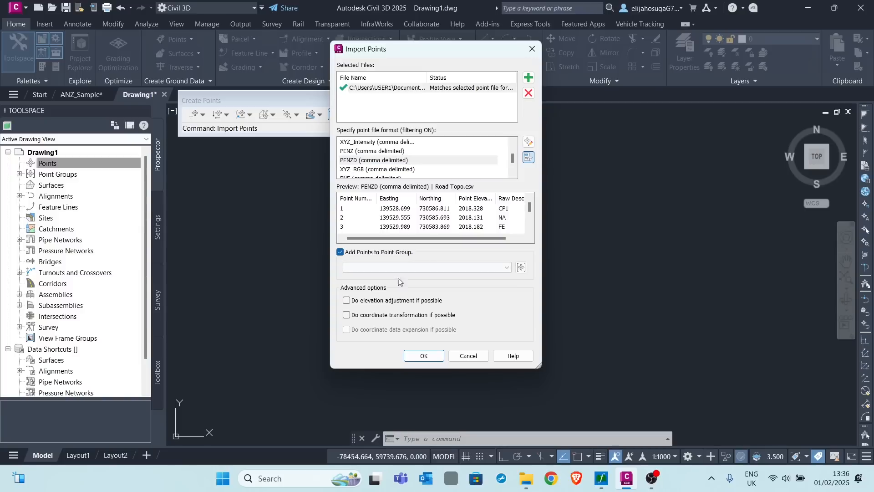
left_click(421, 267)
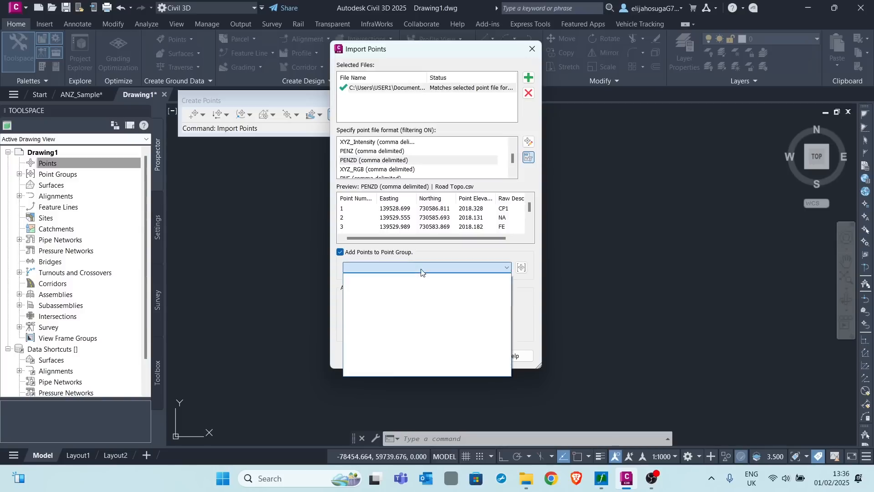
left_click(341, 257)
left_click(340, 252)
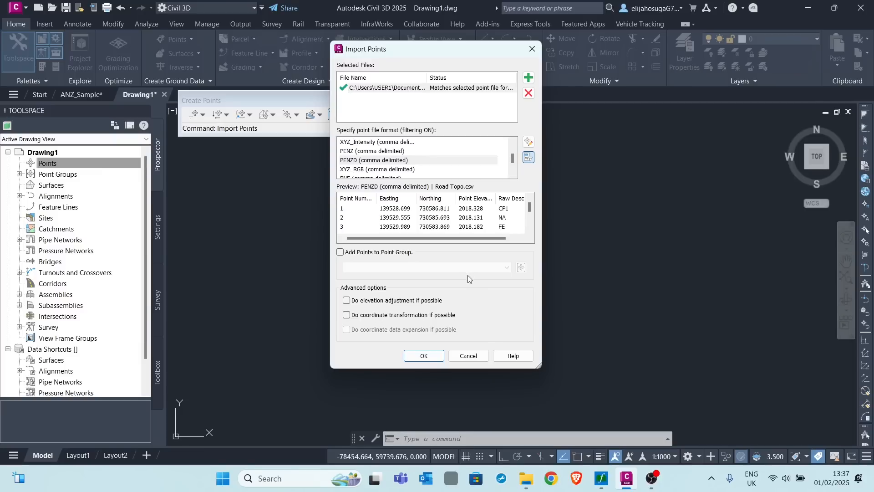
Step: Import the Road Topo.csv points without a point group, close the point creation tools and zoom to the drawing extents
left_click(423, 356)
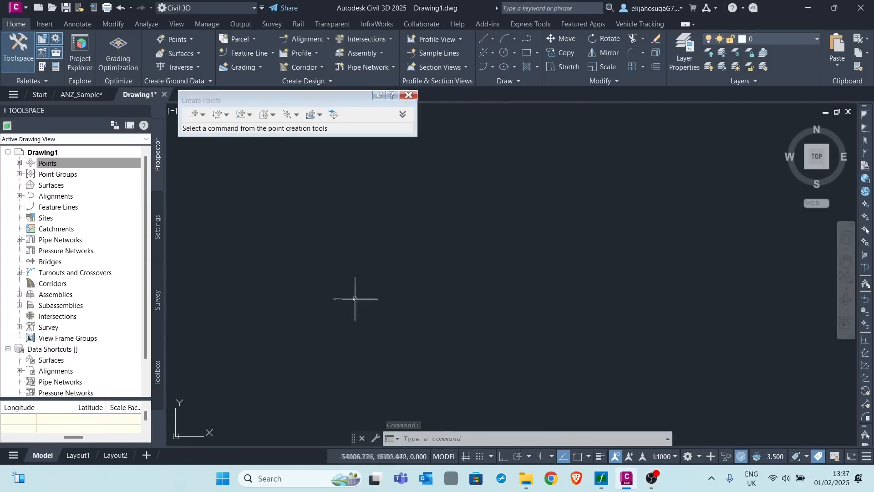
left_click(409, 95)
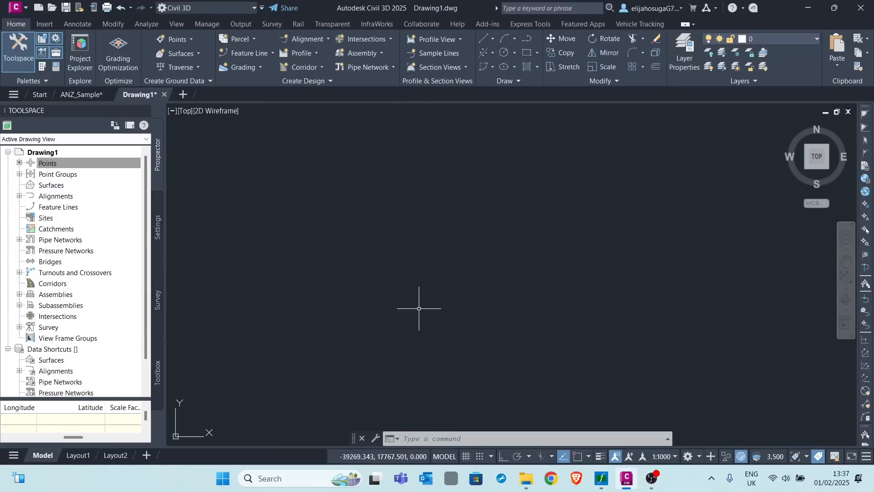
type("z")
key("Return")
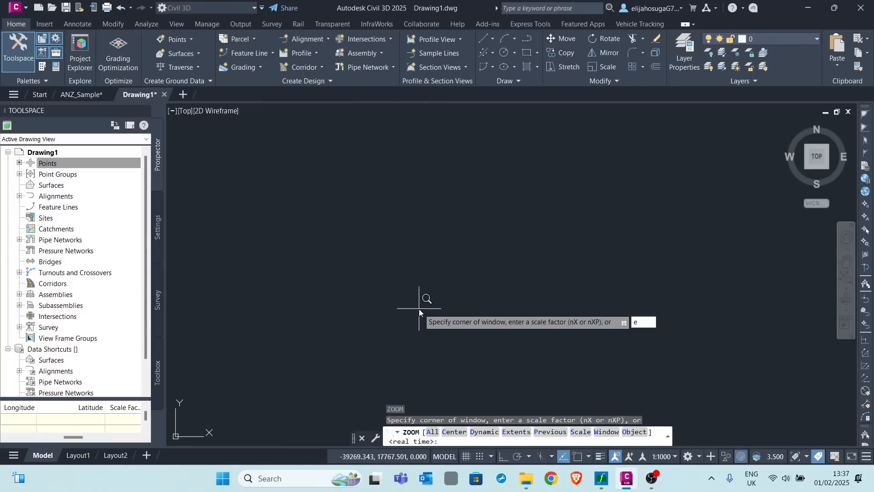
type("e")
key("Return")
Step: Examine the layout of the imported survey points along the road and its branches
scroll(463, 234, "up", 4)
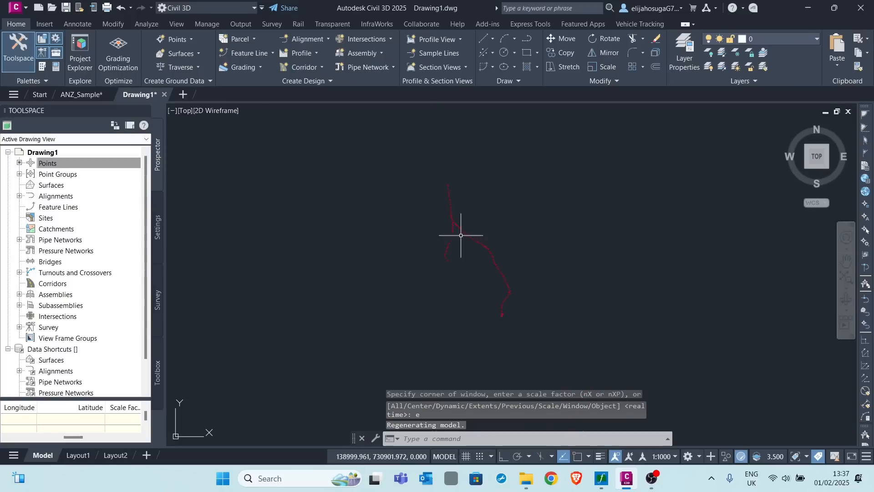
scroll(507, 191, "down", 6)
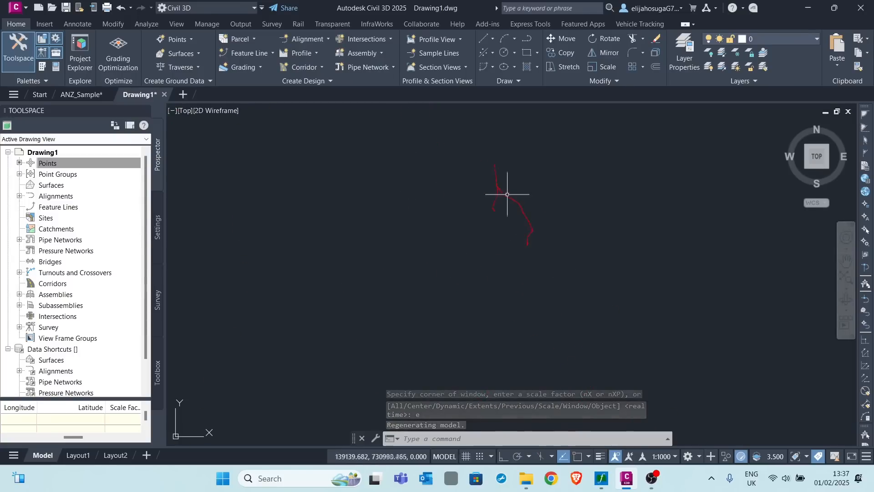
scroll(505, 188, "up", 6)
scroll(416, 255, "up", 3)
scroll(423, 233, "down", 10)
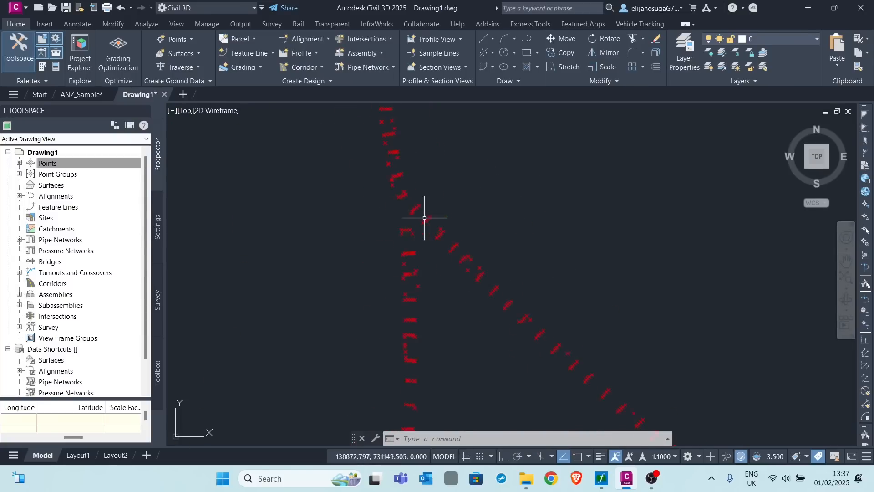
scroll(430, 230, "up", 6)
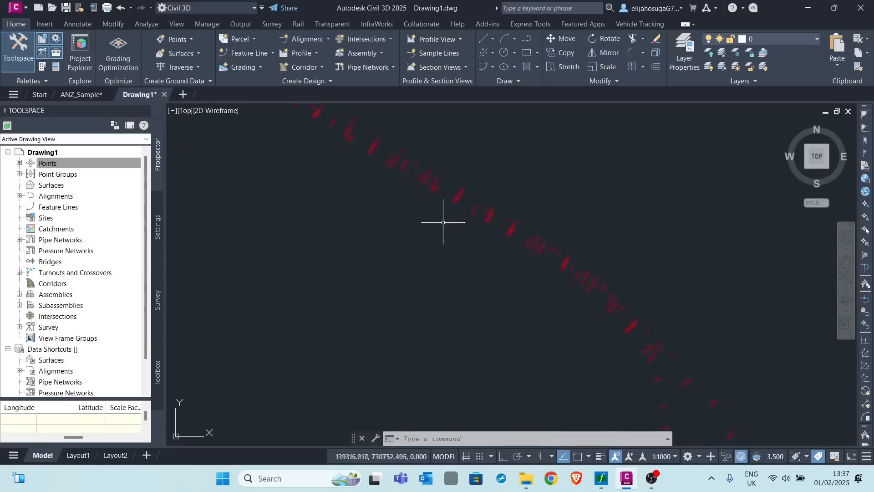
scroll(487, 195, "down", 5)
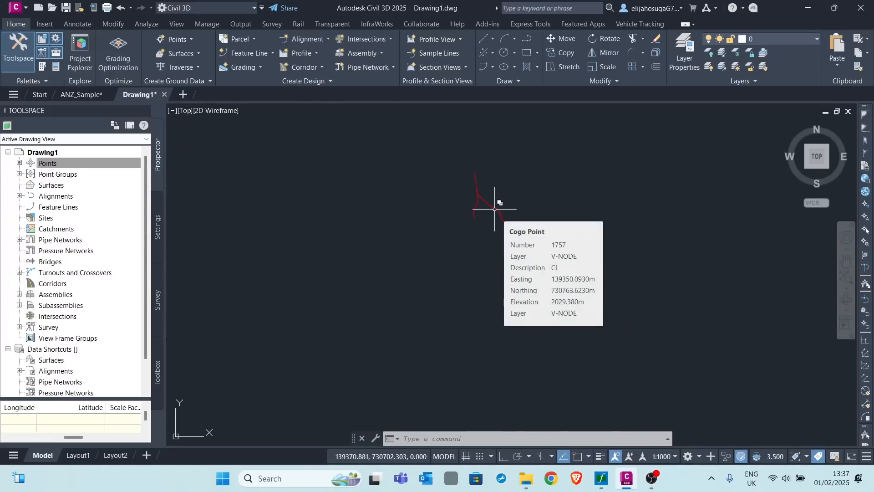
scroll(494, 209, "up", 4)
scroll(479, 201, "up", 5)
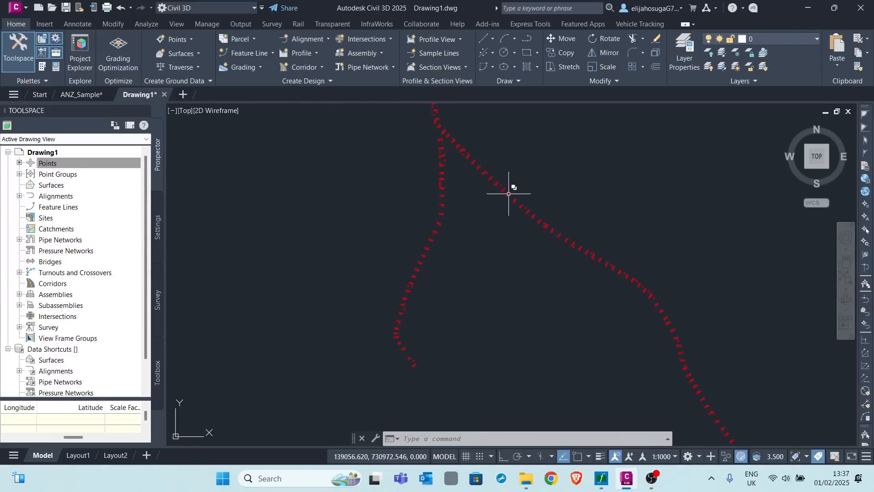
scroll(510, 193, "down", 5)
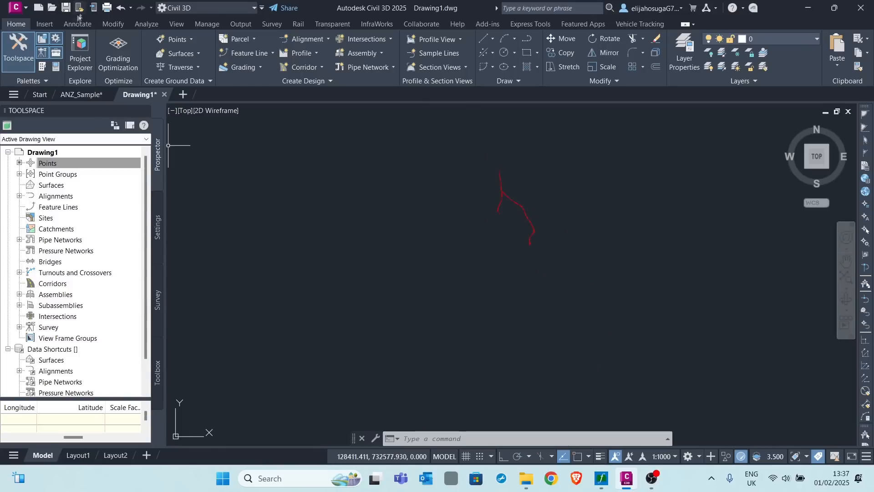
Step: Undo the view changes and the PENZD import of the Road Topo.csv points
left_click(130, 8)
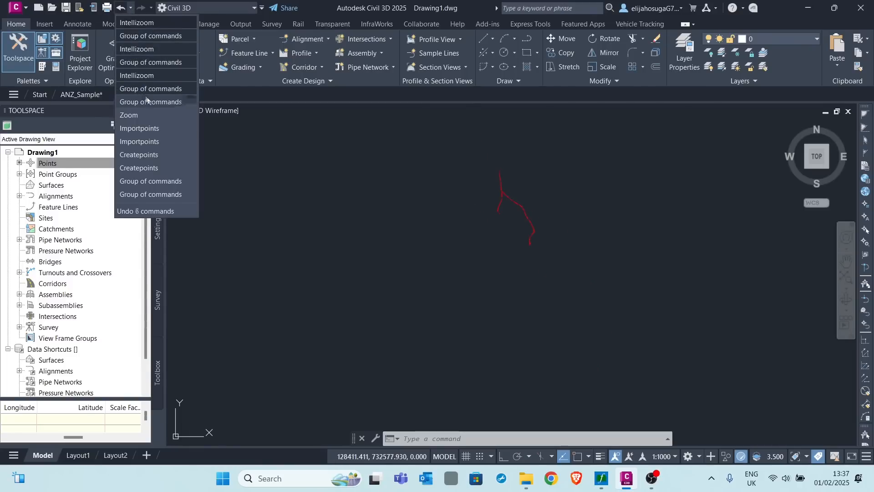
left_click(147, 22)
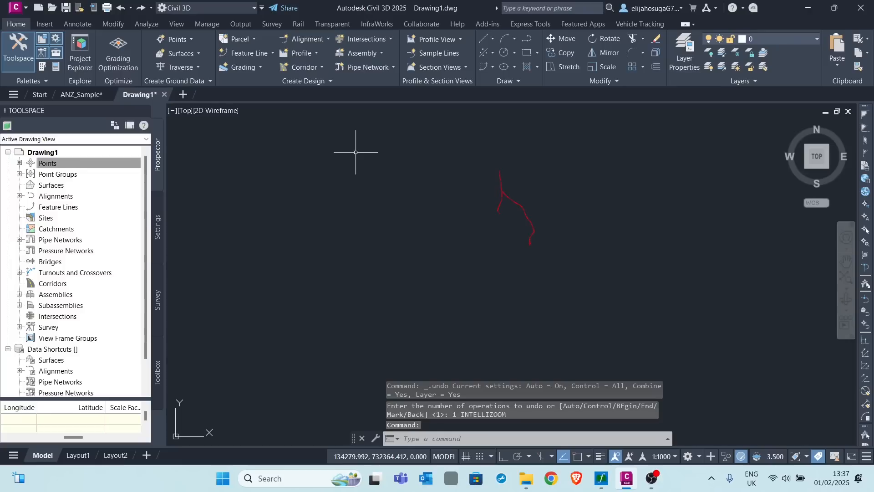
left_click(131, 8)
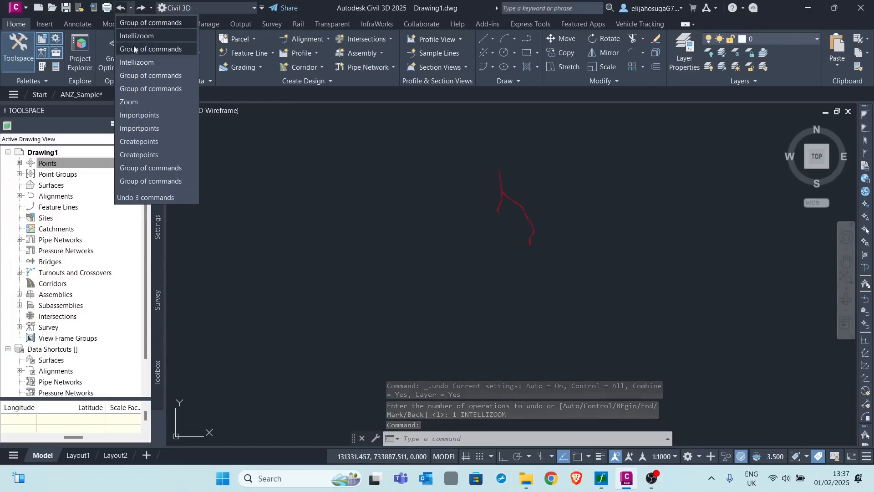
left_click(136, 33)
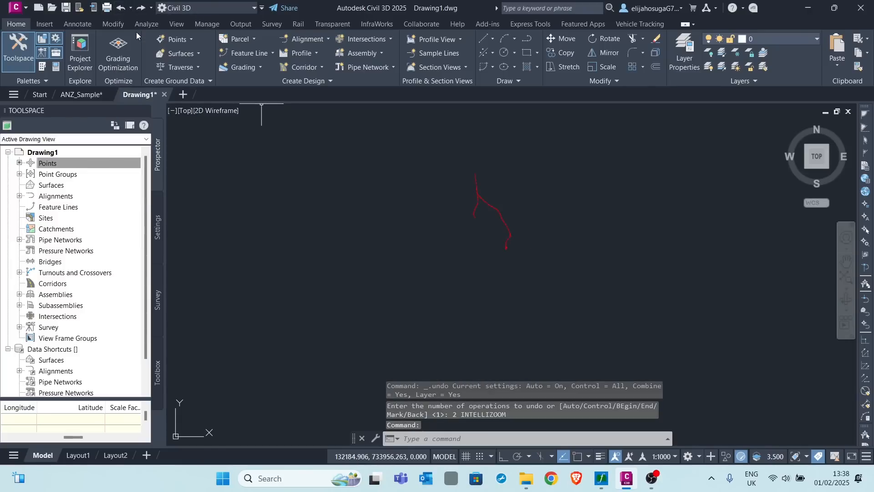
left_click(131, 7)
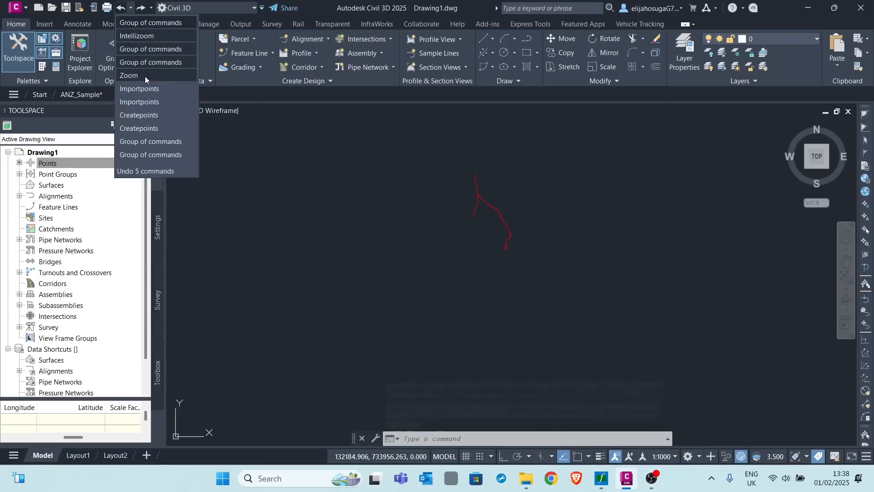
left_click(153, 37)
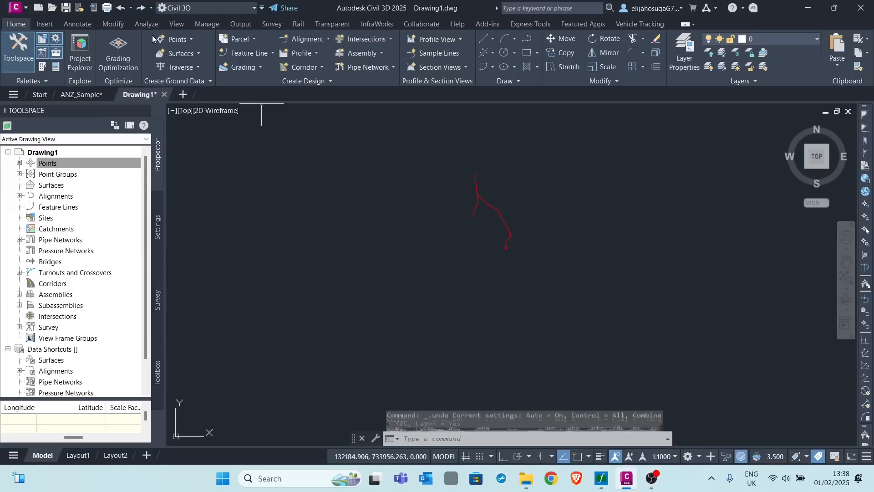
key("ctrl+z")
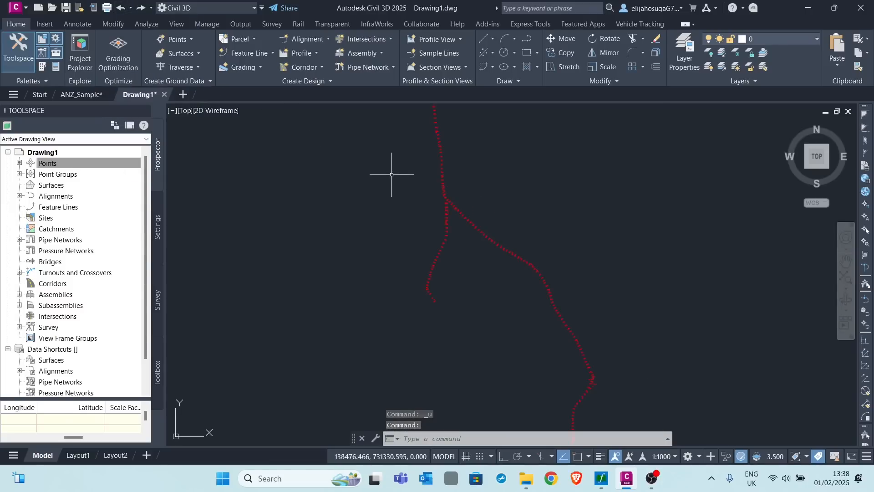
key("ctrl+z")
key("ctrl+z")
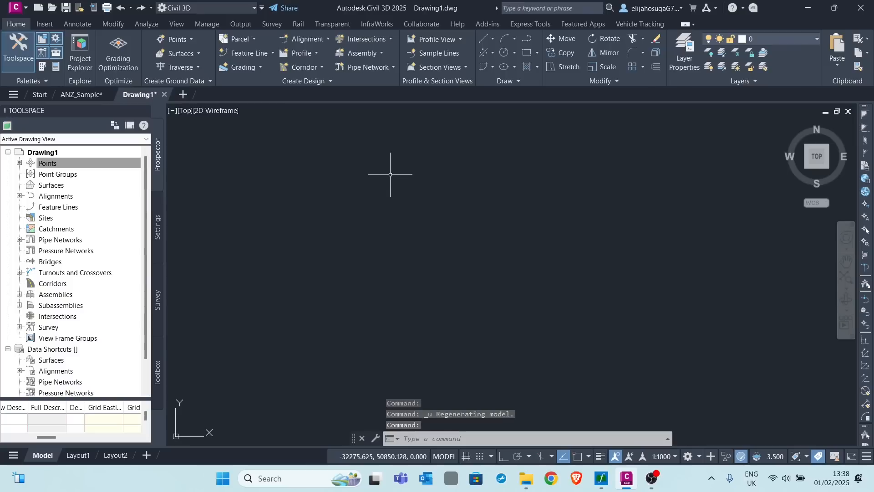
key("ctrl+z")
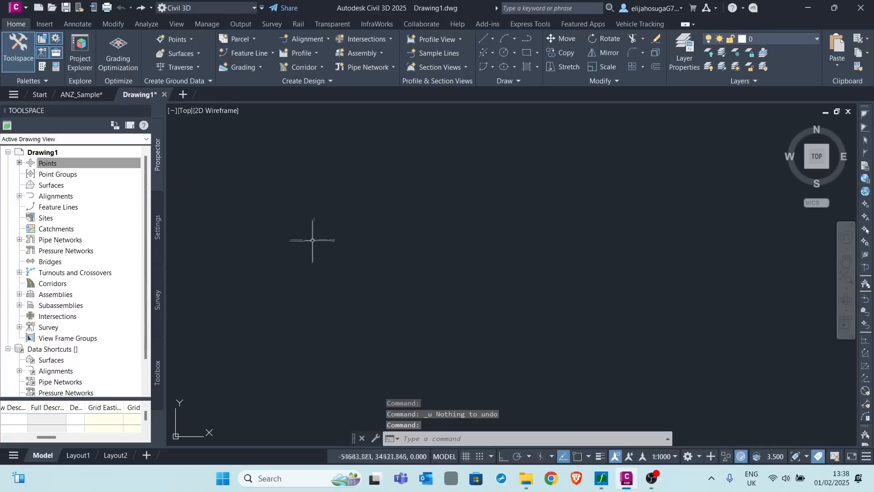
Step: Zoom to the drawing extents to check that the survey points have been removed
type("z")
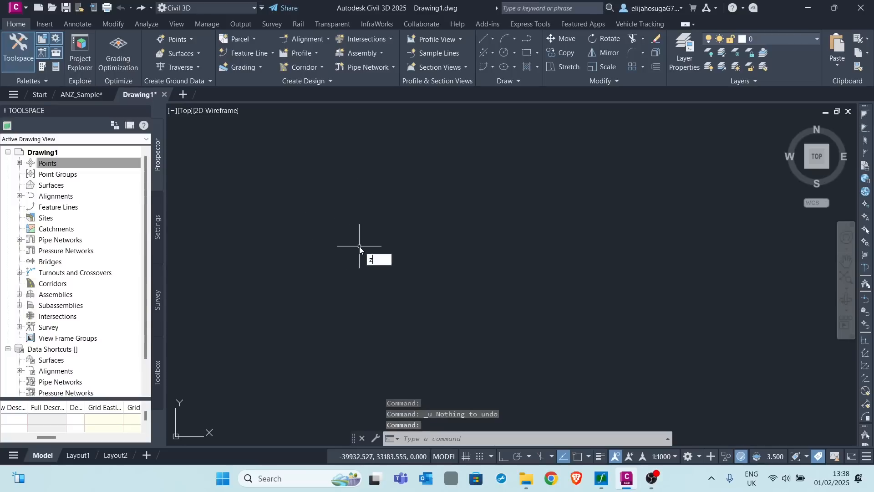
key("Return")
type("e")
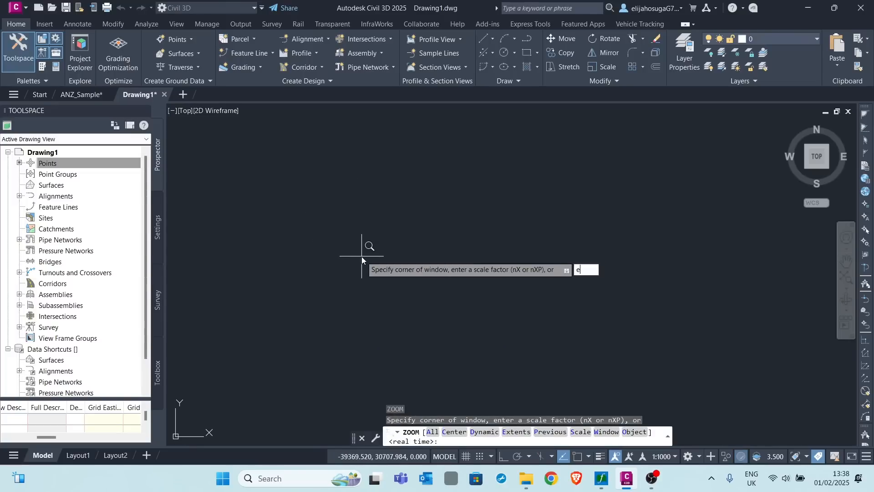
key("Return")
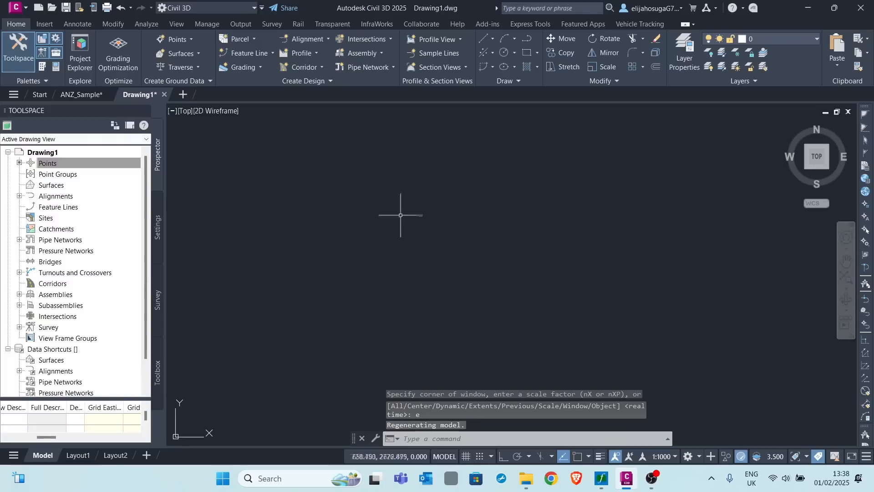
Step: Start a new point import with the point creation tools and add Road Topo.csv as the source file
left_click(190, 41)
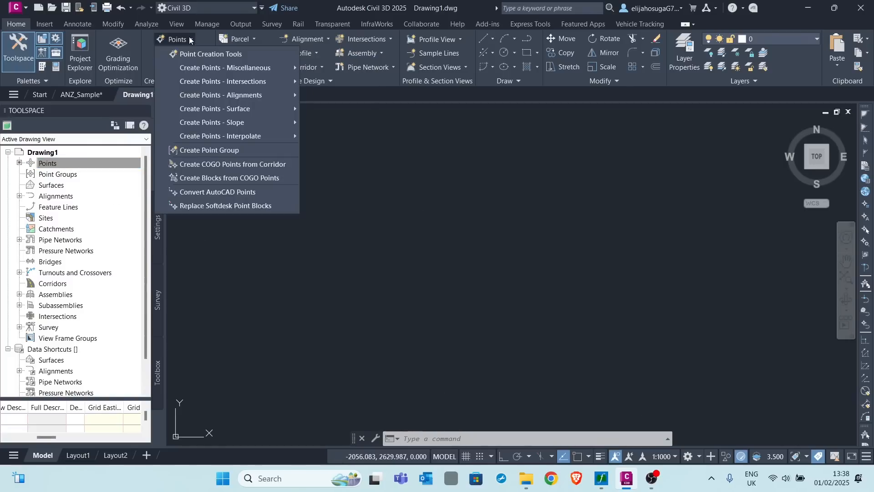
left_click(194, 56)
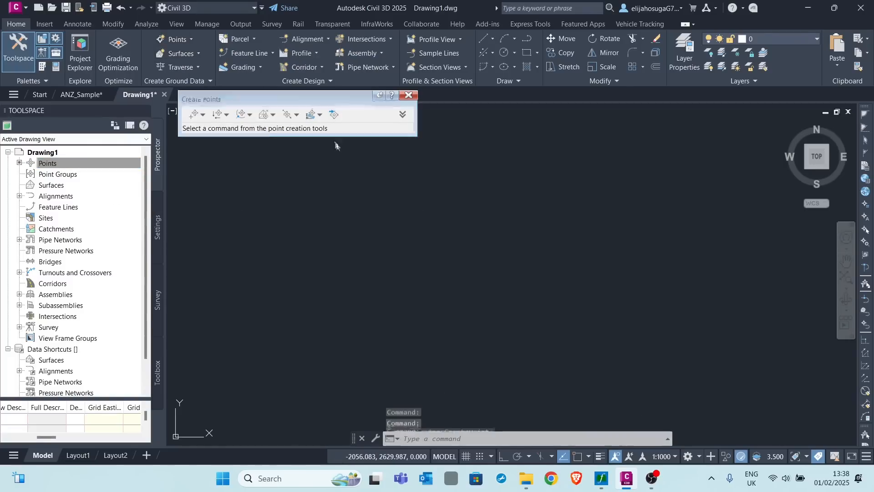
left_click(332, 115)
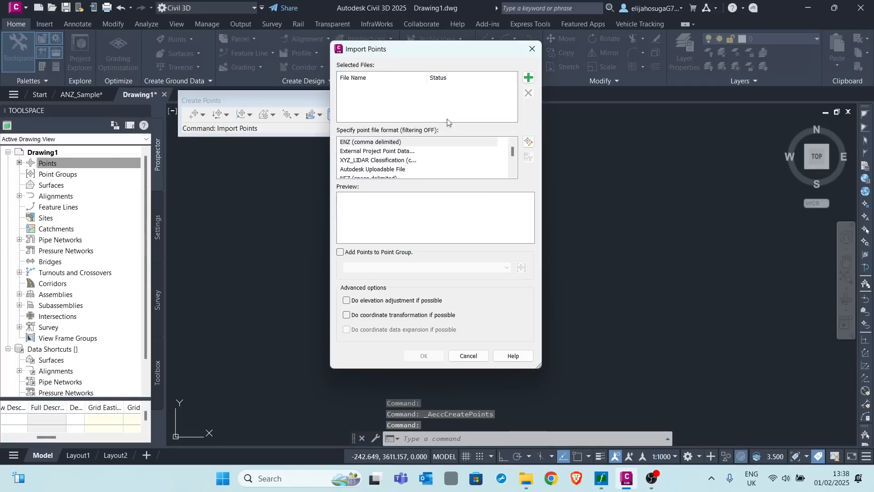
left_click(529, 77)
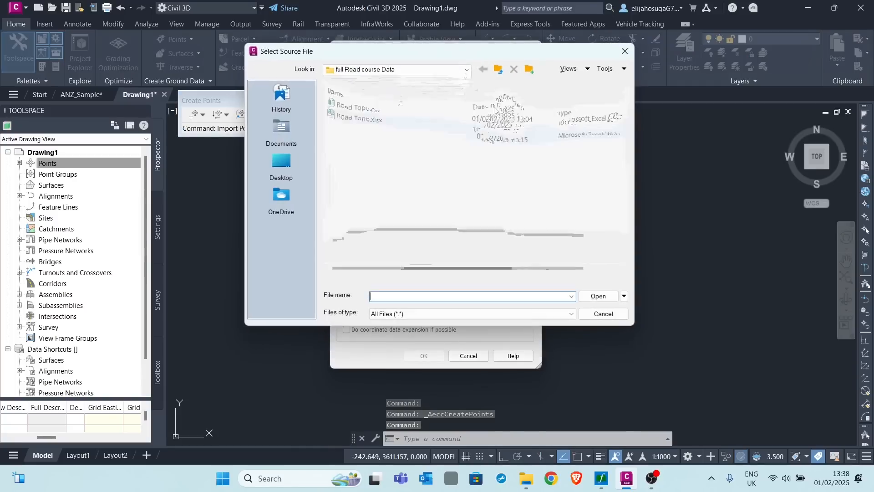
left_click(374, 98)
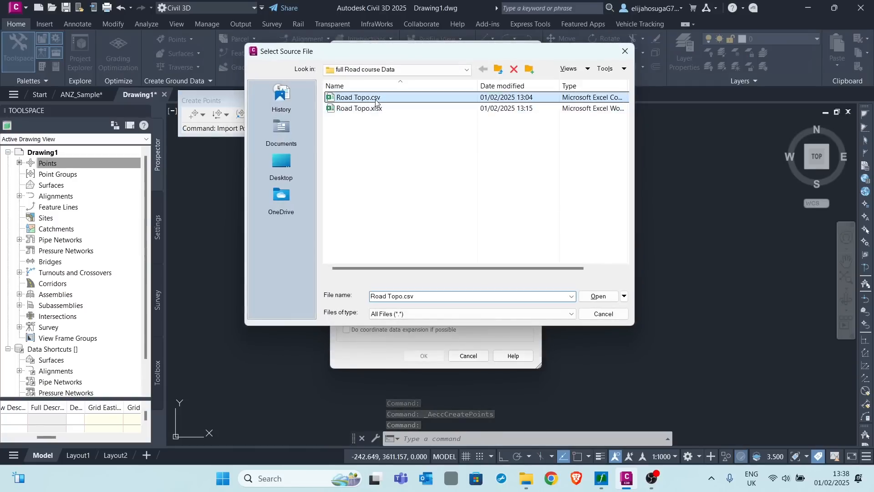
left_click(598, 297)
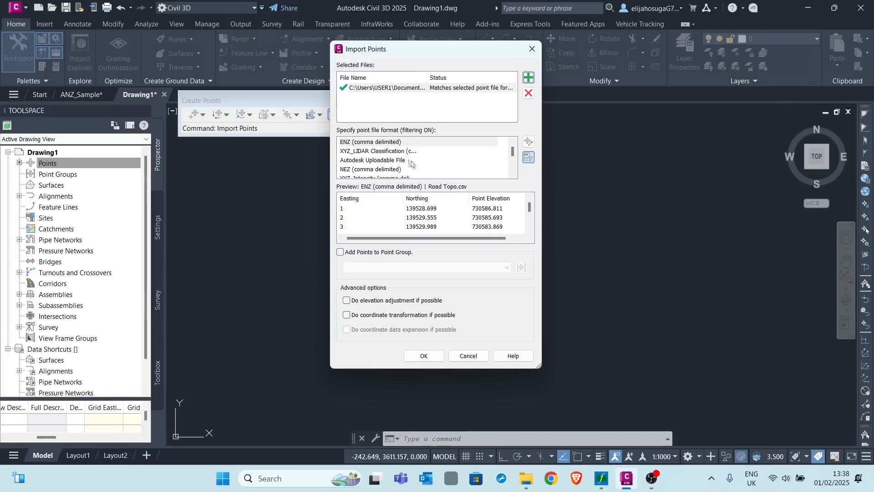
Step: Import the Road Topo.csv points in PNEZD (comma delimited) format without a point group and close the point creation tools
scroll(405, 166, "down", 3)
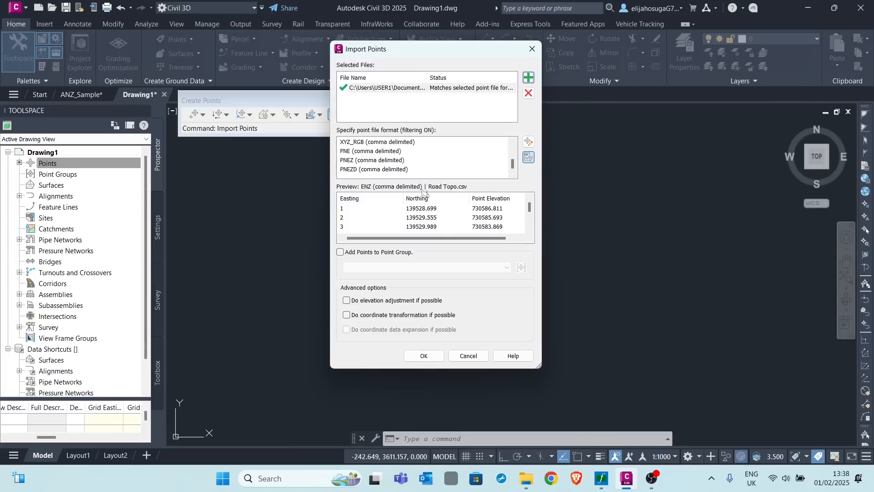
left_click(349, 170)
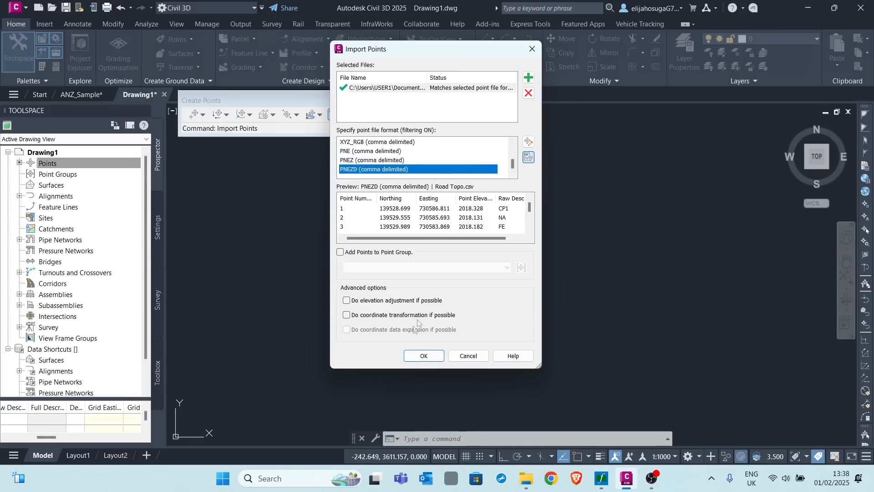
left_click(423, 356)
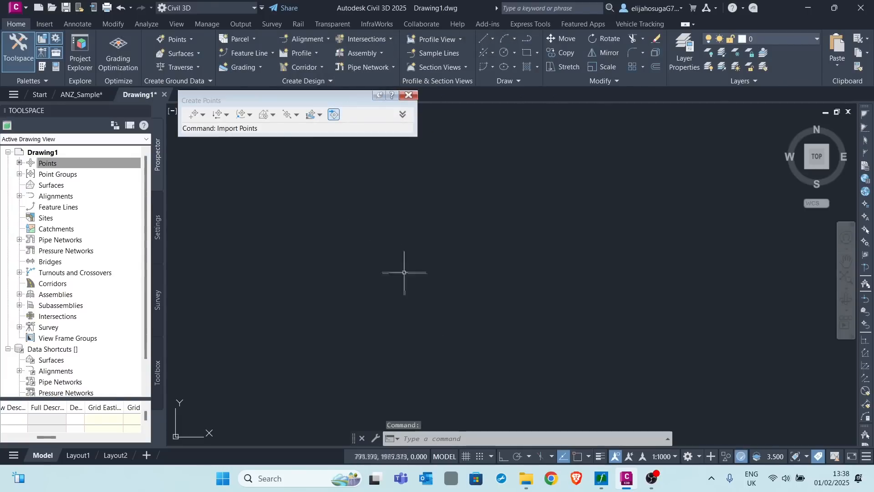
left_click(409, 95)
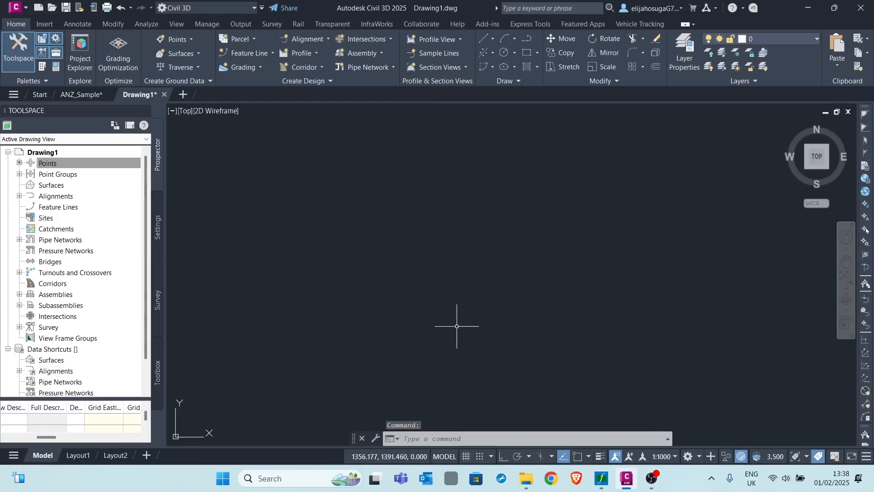
Step: Fit the imported points in the top view and dismiss the Fast Shaded Mode notice
left_click(817, 160)
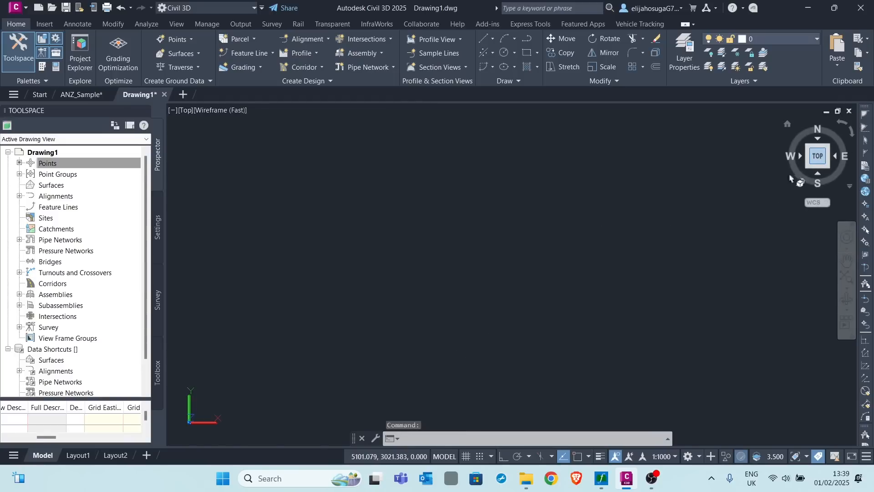
left_click(815, 159)
middle_click_drag(467, 223, 466, 222)
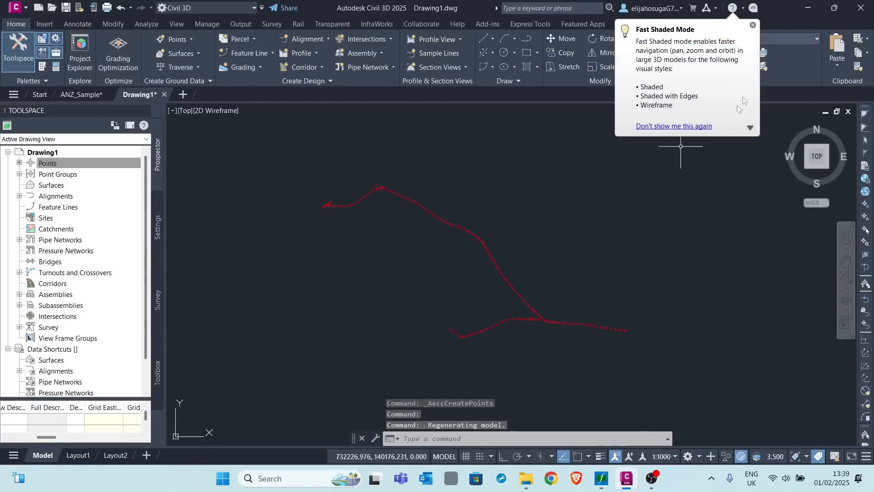
left_click(753, 25)
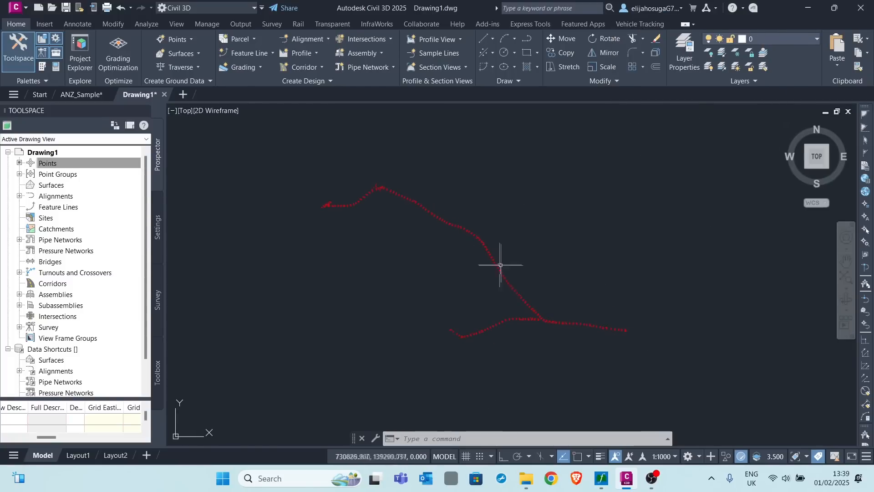
Step: Examine the layout of the reimported survey points, including the road junction, the branches and the individual cross-section rows
scroll(317, 203, "up", 3)
scroll(318, 194, "up", 5)
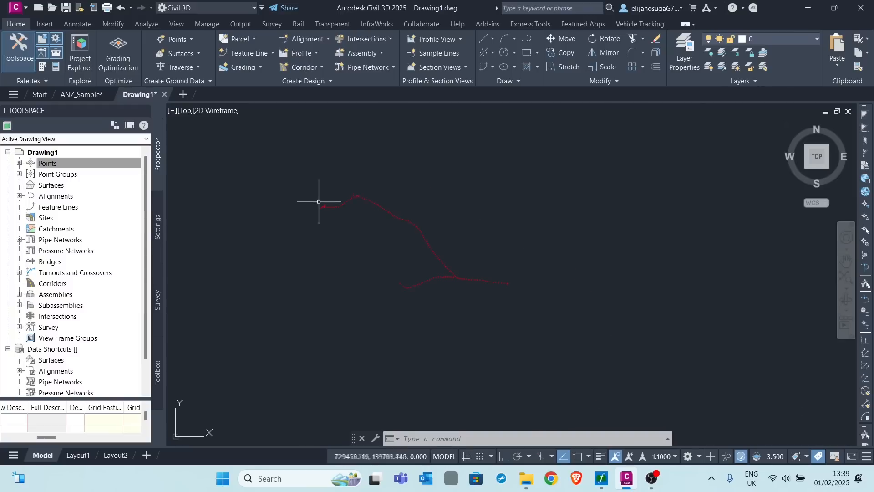
scroll(620, 248, "down", 6)
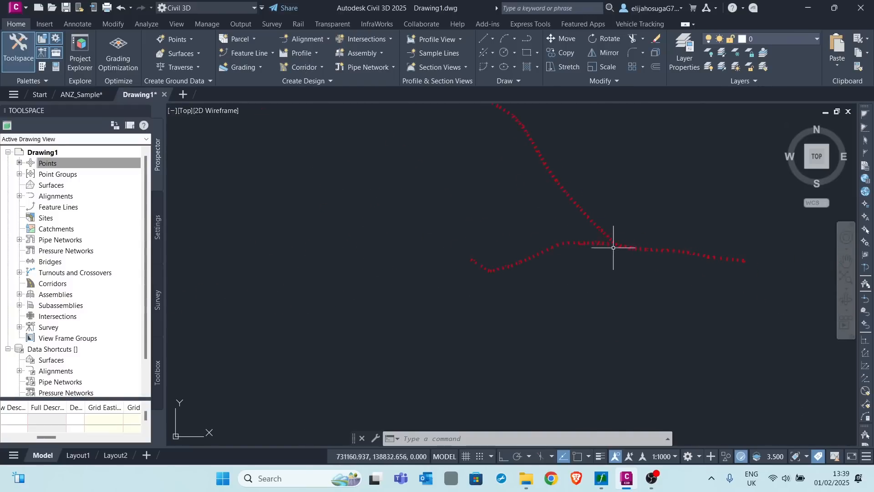
scroll(592, 229, "down", 5)
middle_click_drag(585, 214, 602, 294)
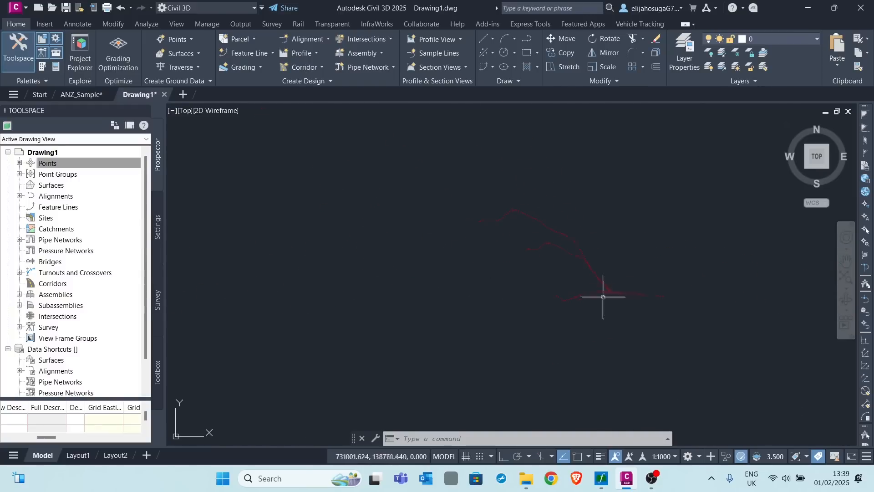
scroll(603, 296, "up", 4)
scroll(387, 177, "up", 5)
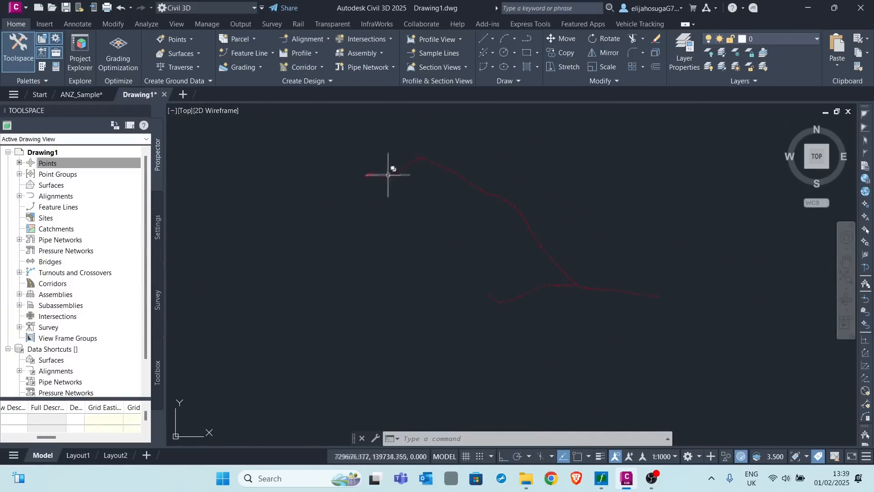
scroll(382, 186, "down", 4)
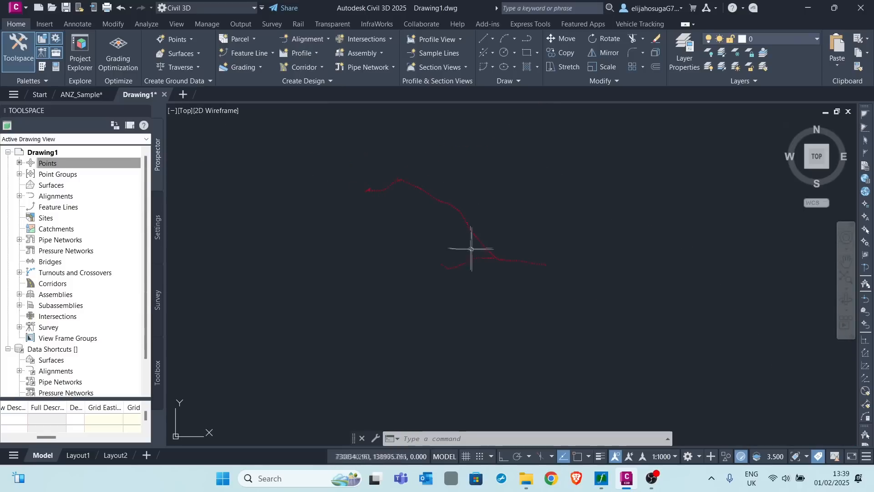
scroll(478, 258, "up", 4)
scroll(495, 214, "up", 4)
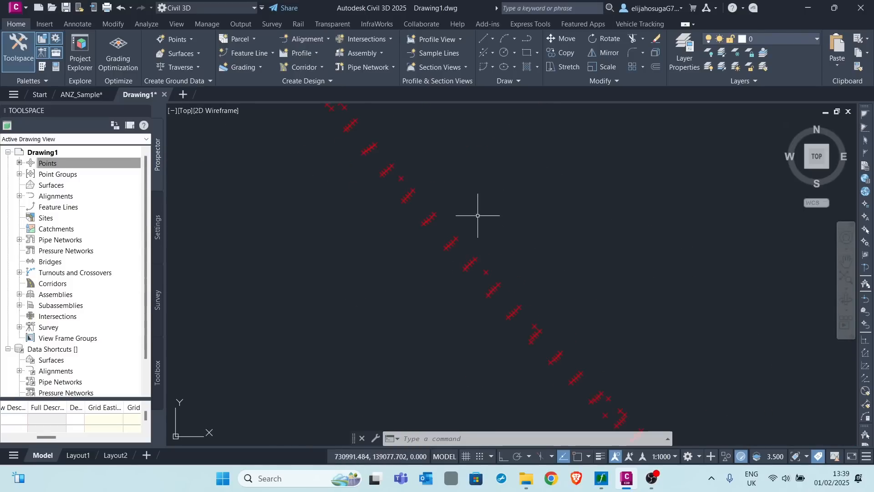
scroll(483, 275, "up", 4)
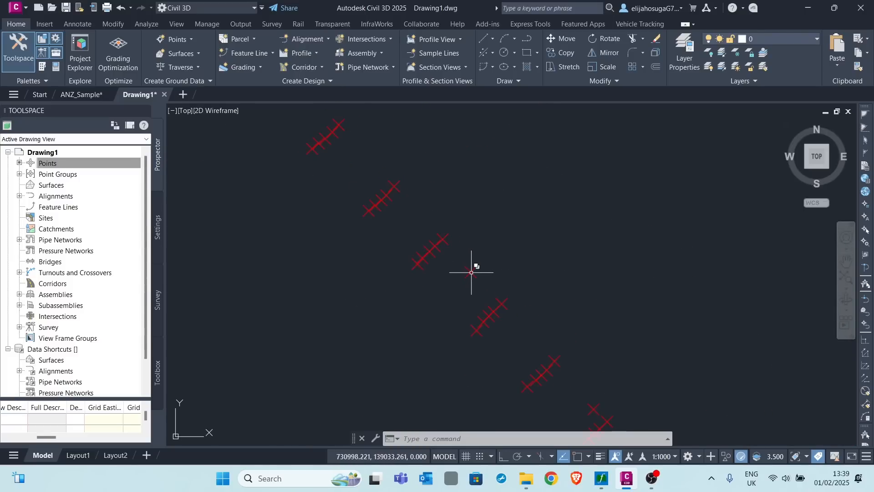
Step: Inspect a single survey point, the northern branch, and the cross-section rows around the road junction and along the eastern branch
left_click(471, 272)
scroll(552, 213, "down", 6)
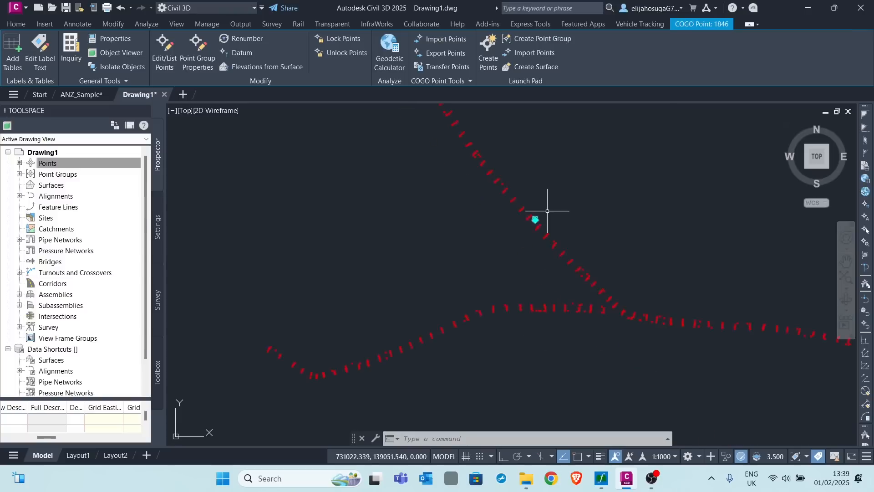
scroll(505, 191, "up", 5)
key("Escape")
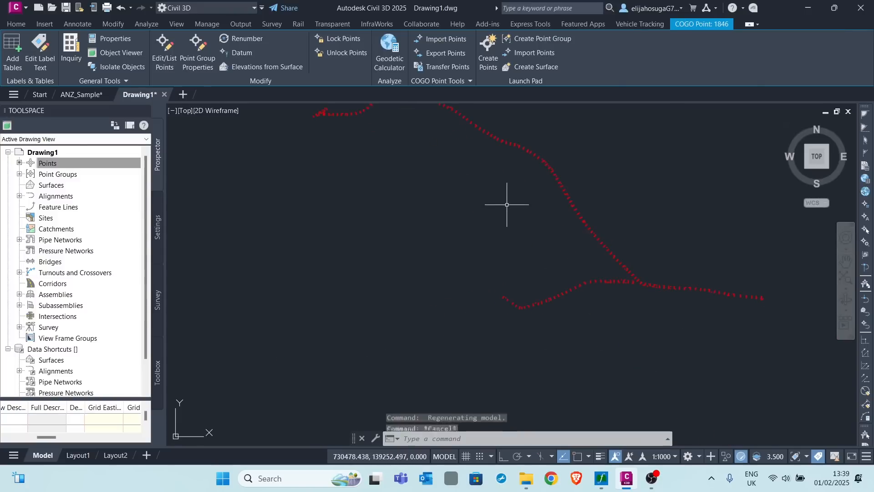
scroll(525, 154, "up", 2)
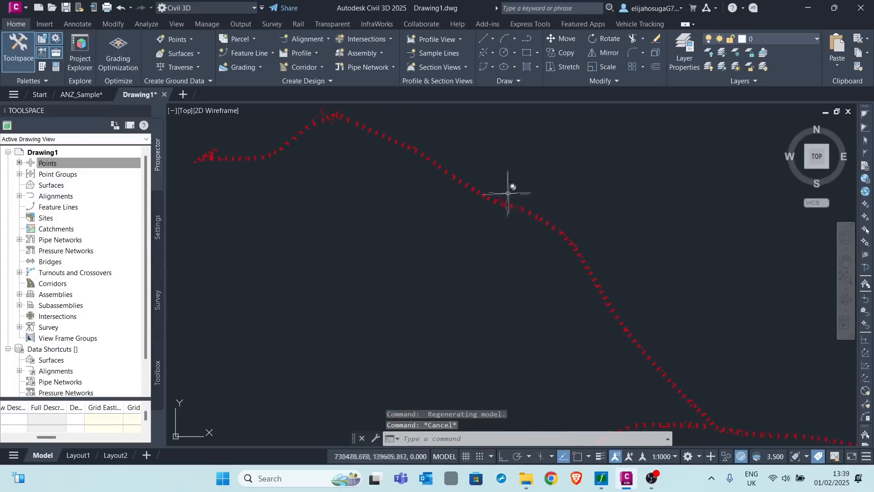
scroll(505, 187, "up", 4)
scroll(515, 194, "down", 2)
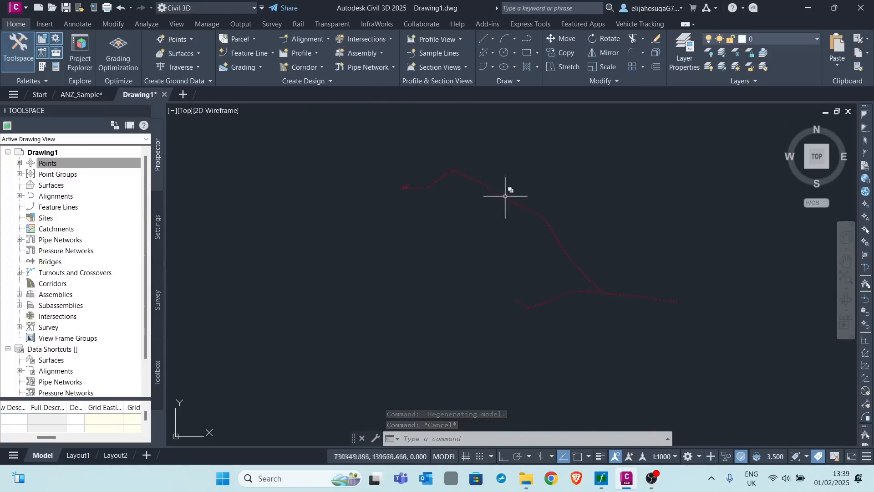
scroll(497, 174, "down", 6)
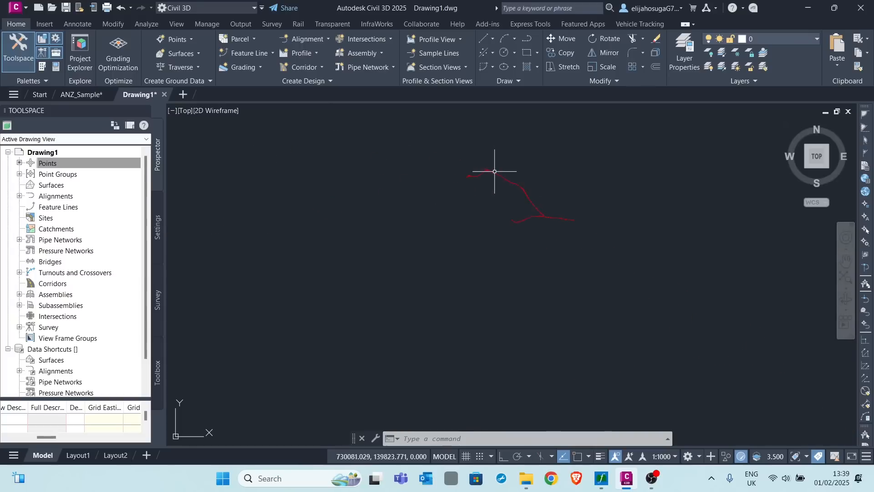
scroll(531, 186, "up", 4)
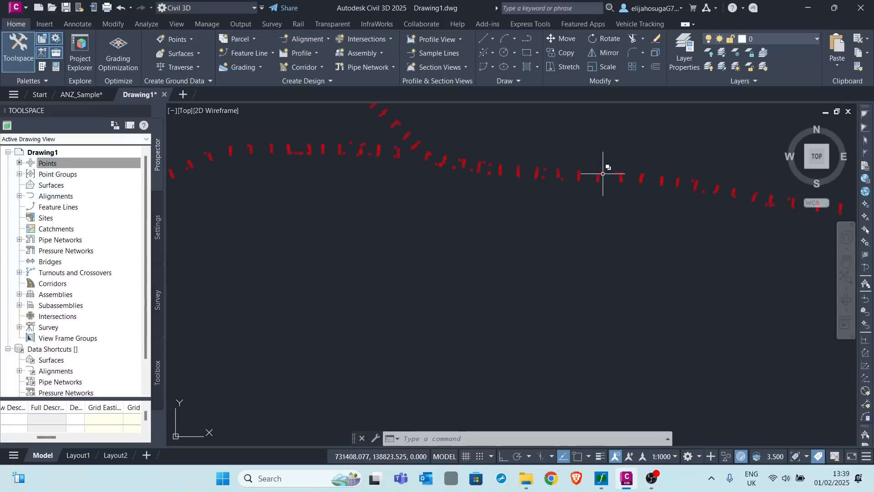
scroll(569, 173, "up", 3)
scroll(560, 168, "up", 2)
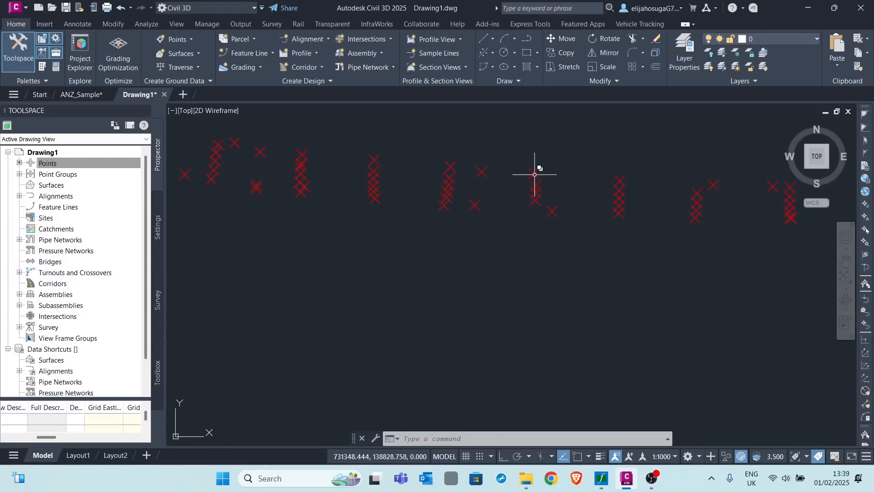
scroll(537, 182, "down", 5)
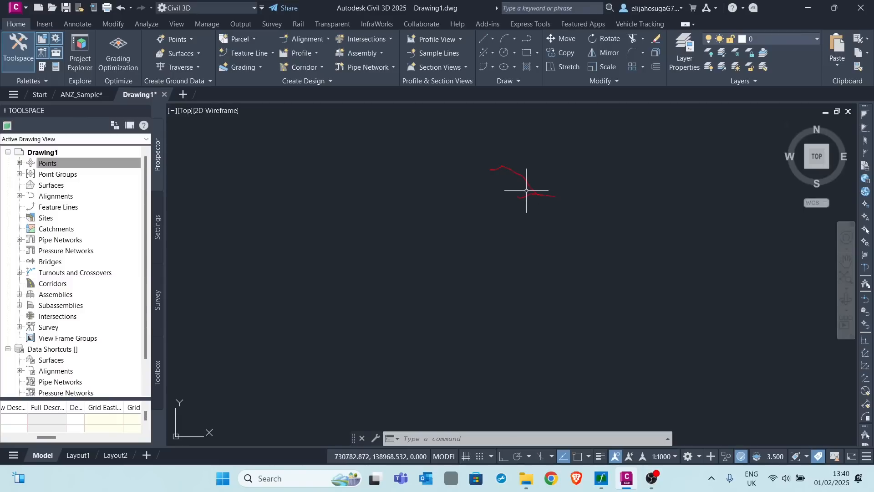
scroll(530, 188, "up", 8)
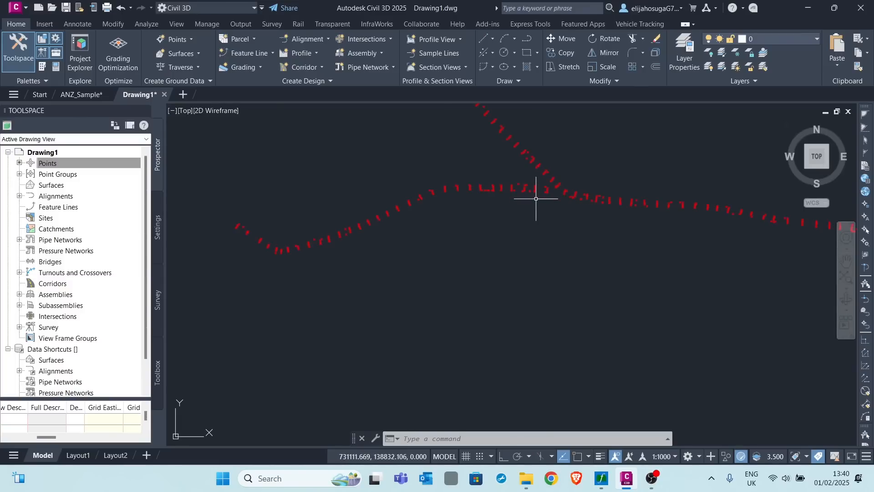
scroll(569, 188, "down", 8)
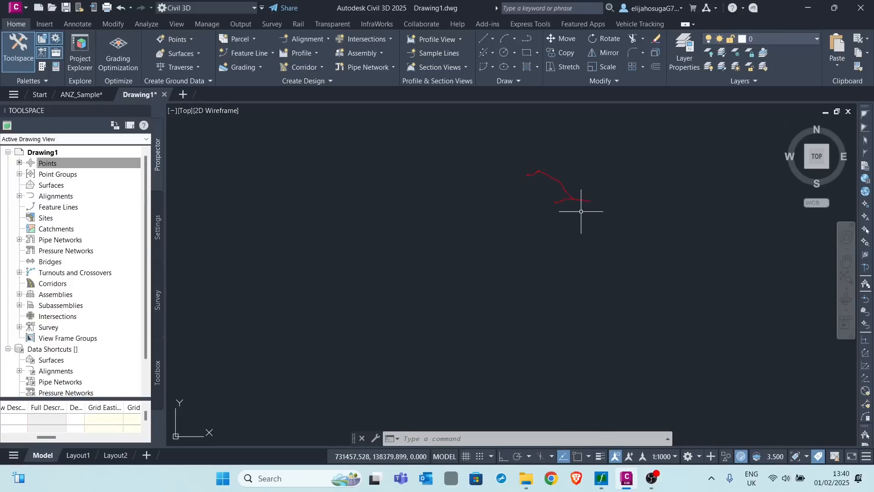
Step: Review the full course of the surveyed road from its western end to the junction and both lower branches
mouse_move(561, 200)
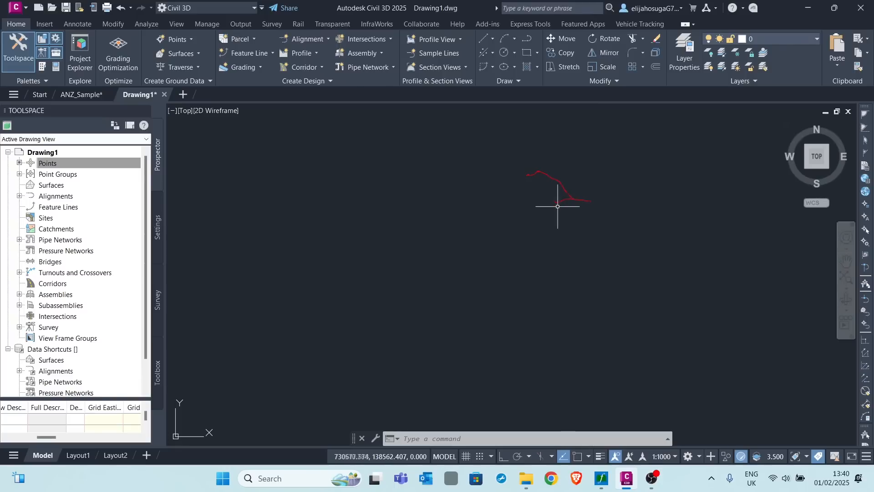
scroll(565, 193, "up", 5)
scroll(566, 199, "up", 4)
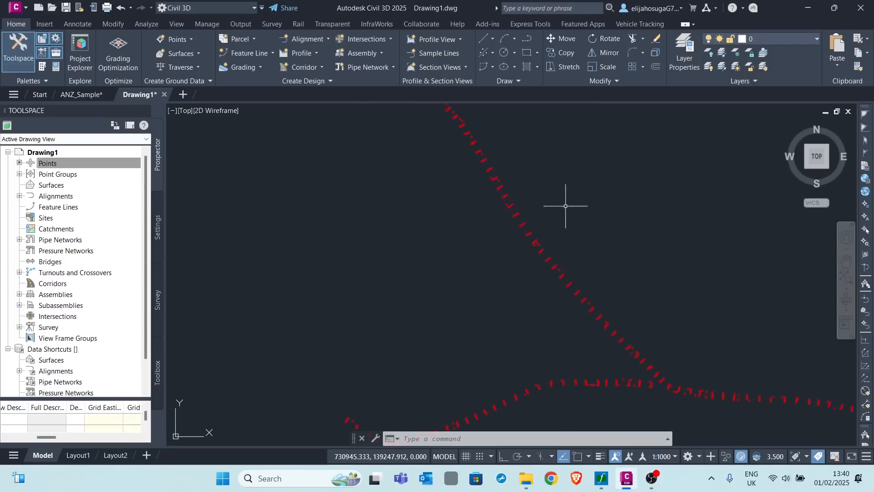
scroll(562, 207, "down", 6)
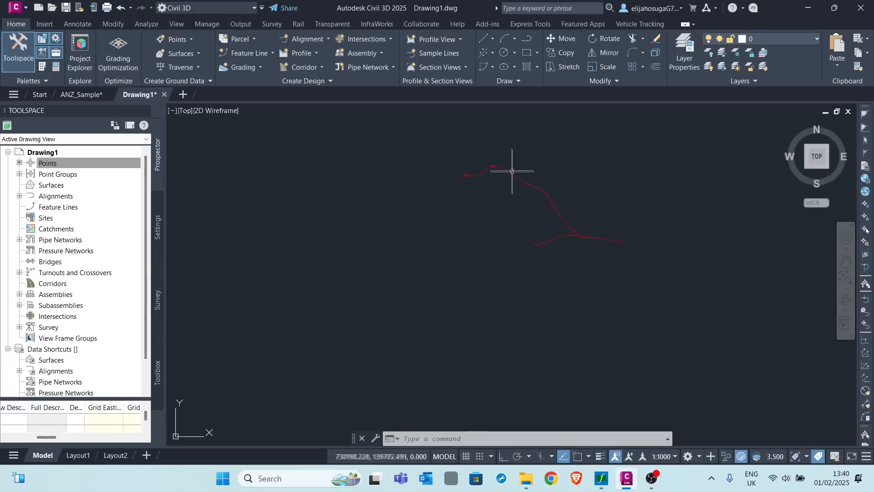
mouse_move(512, 168)
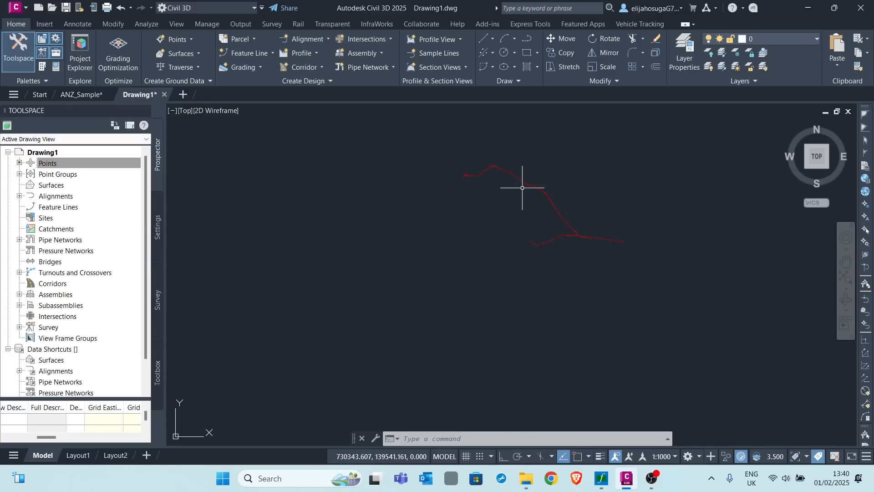
scroll(540, 210, "up", 2)
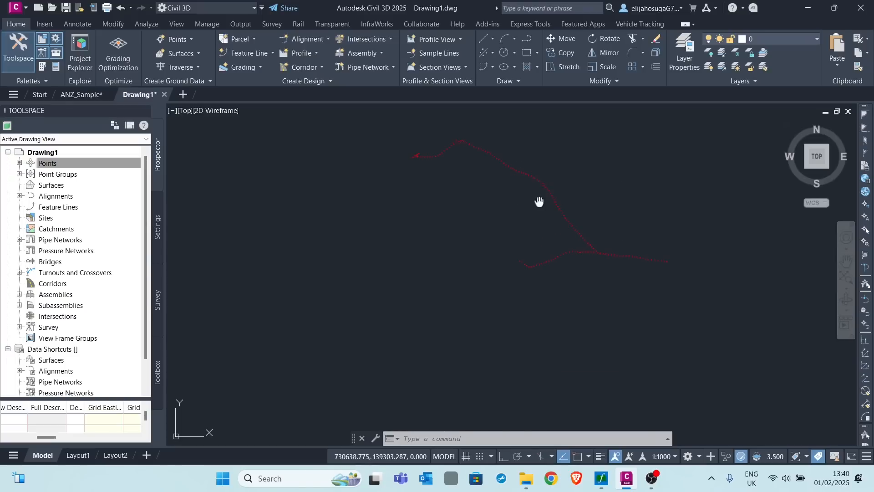
scroll(506, 244, "up", 3)
scroll(487, 217, "down", 2)
middle_click_drag(487, 217, 513, 166)
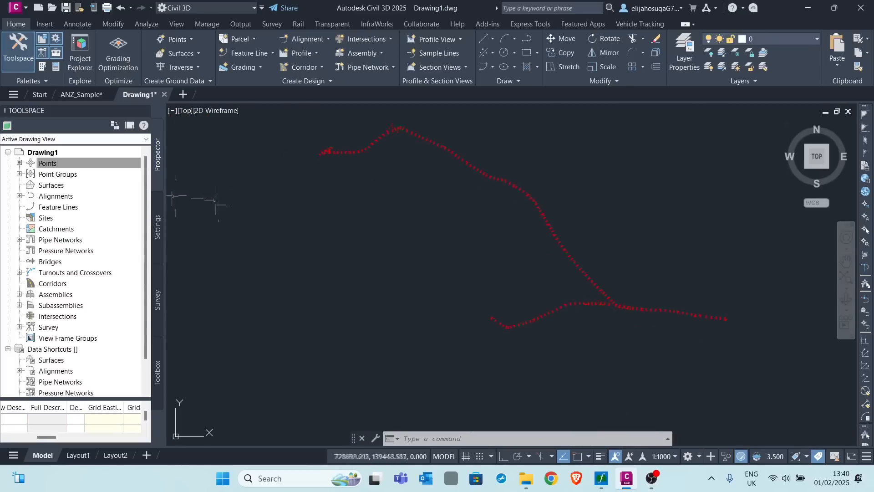
Step: Open the keys of the Civil 3D description key set from the drawing's point settings
left_click(158, 226)
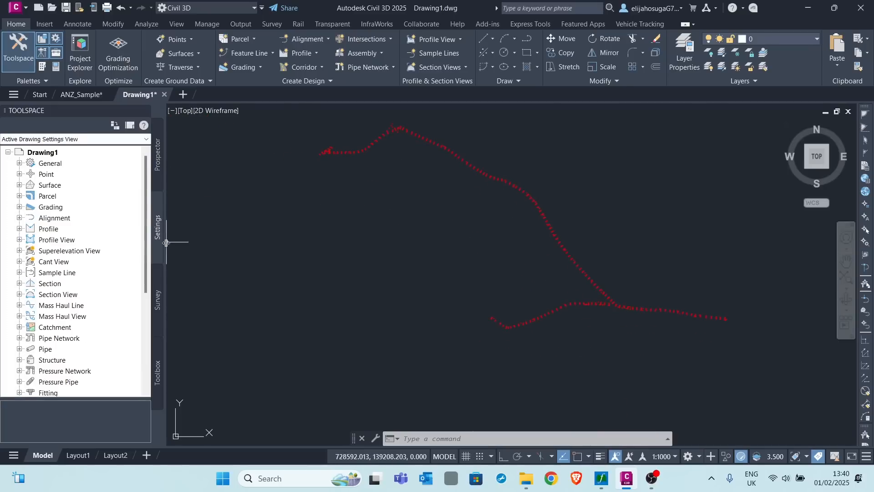
left_click(19, 174)
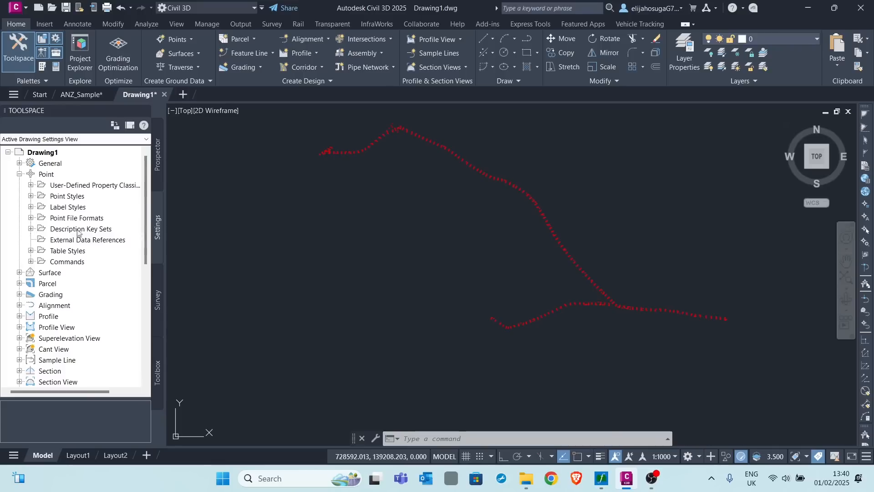
left_click(32, 230)
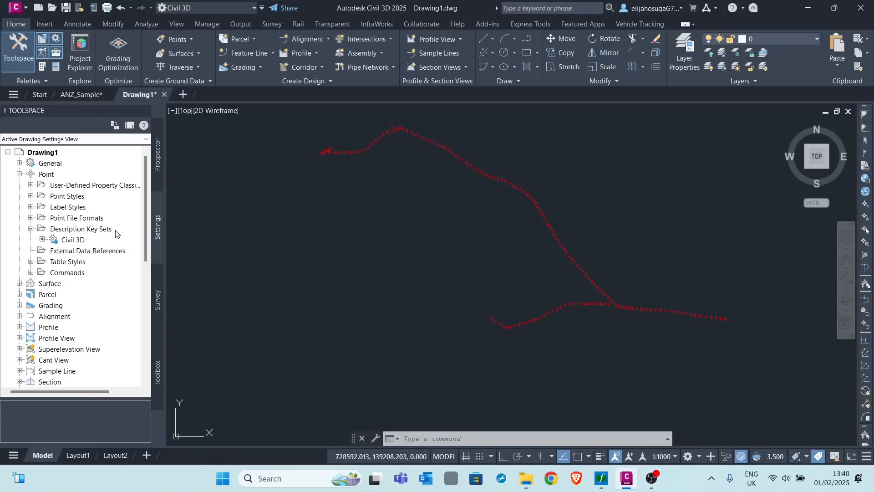
left_click(76, 241)
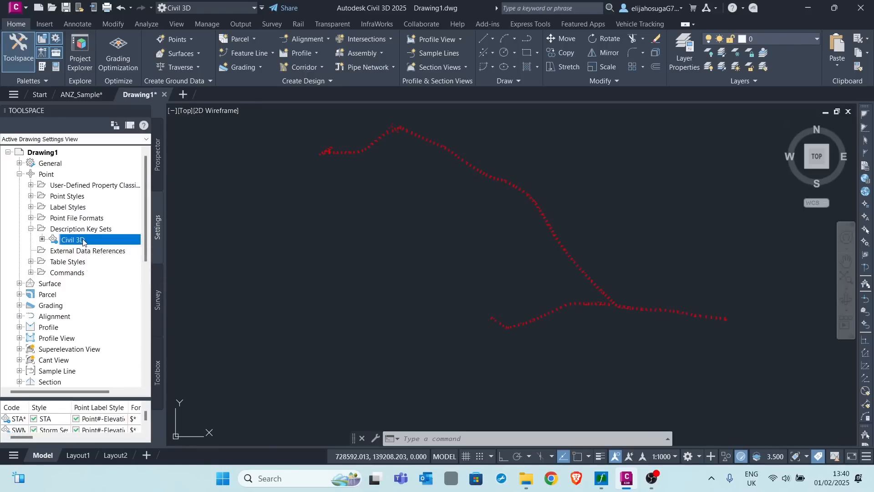
right_click(83, 240)
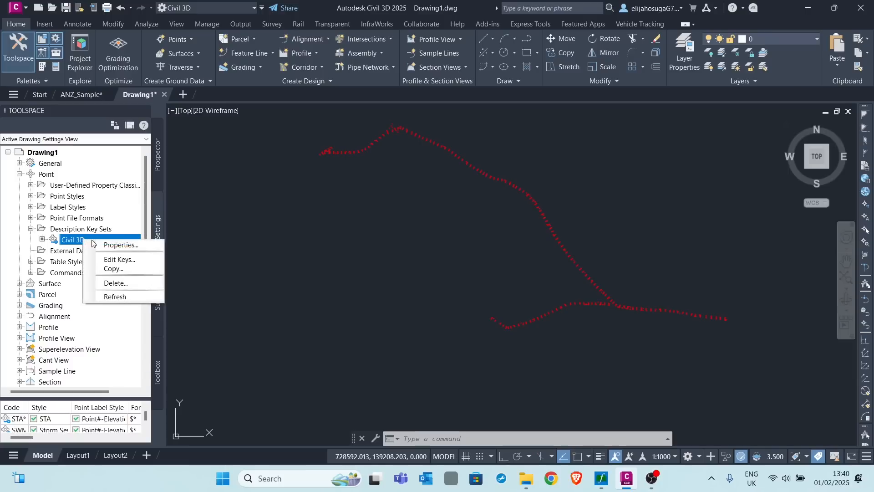
left_click(120, 260)
mouse_move(7, 165)
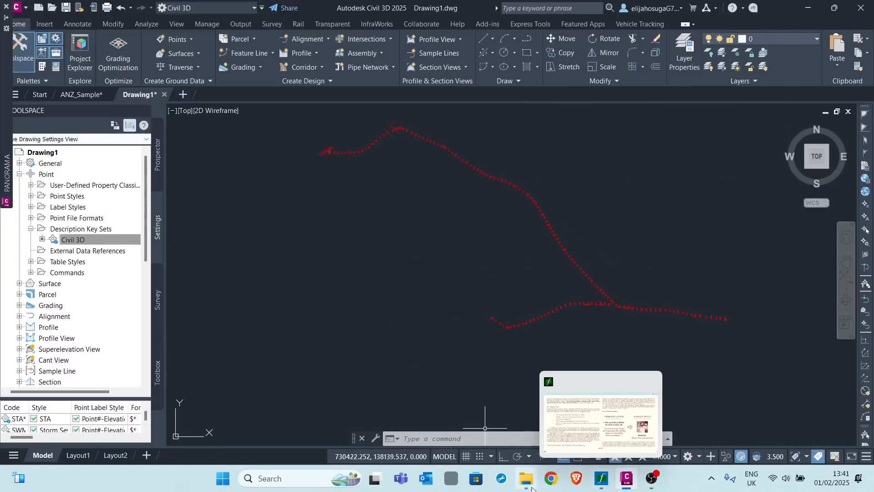
Step: Open Road Topo.csv in Excel to check its point description codes, and return to the Civil 3D drawing
left_click(526, 478)
double_click(211, 137)
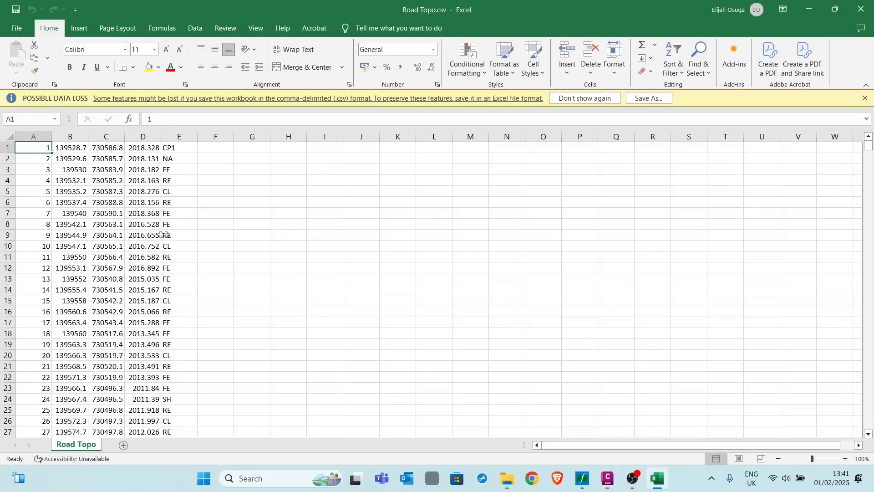
left_click(809, 6)
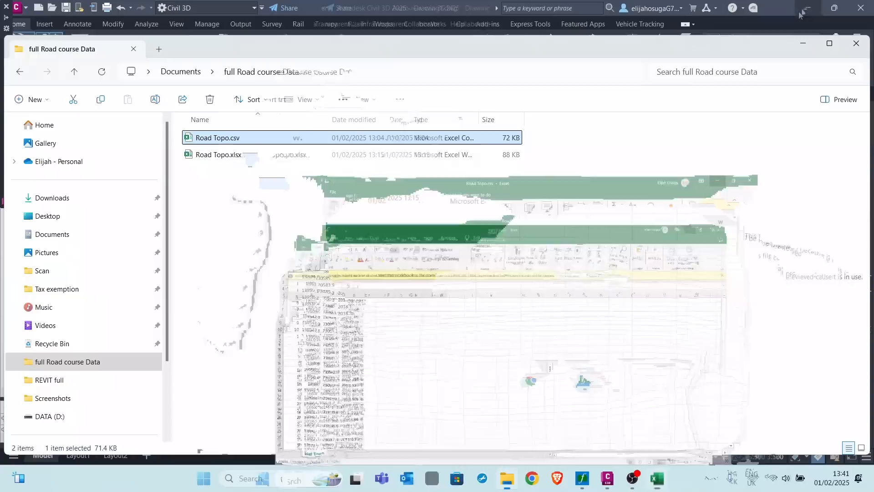
left_click(804, 44)
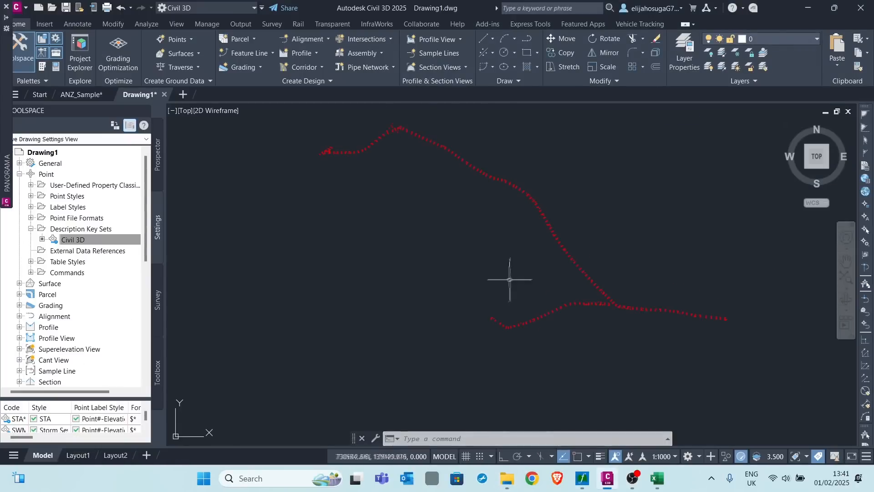
Step: Review the codes, styles and layers of the Civil 3D description key set against the survey points, and close the key editor
double_click(72, 240)
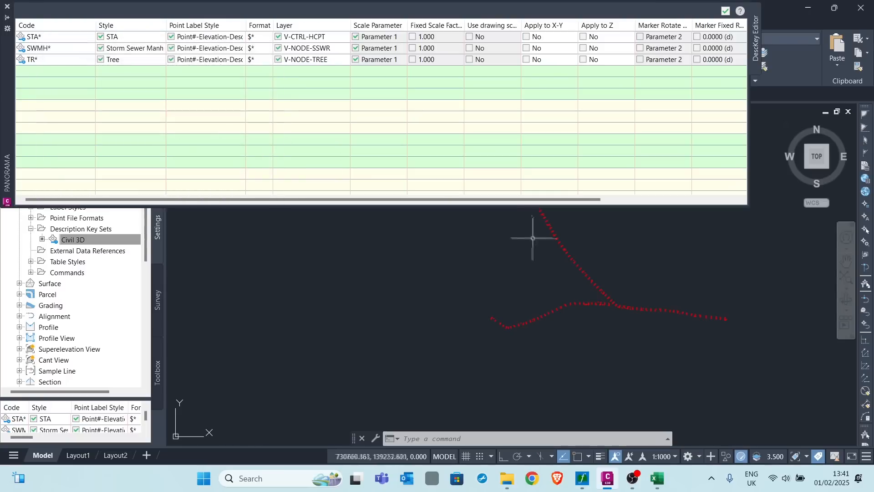
scroll(571, 251, "up", 10)
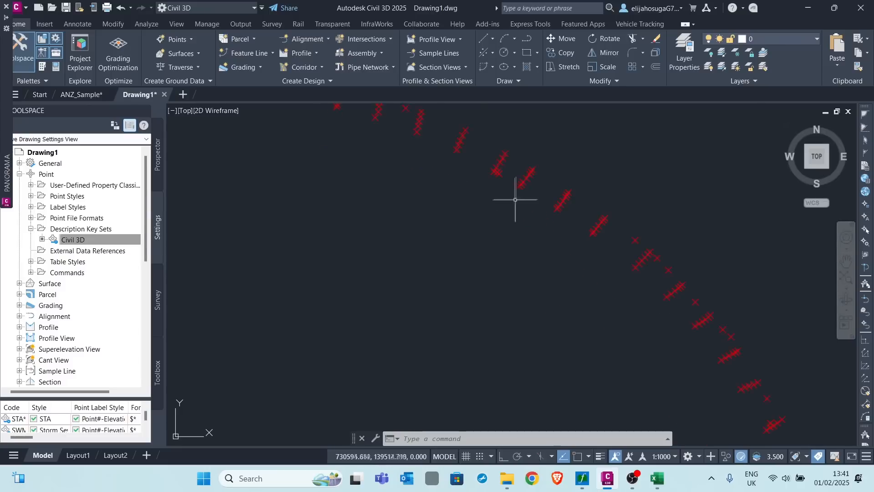
scroll(596, 237, "down", 10)
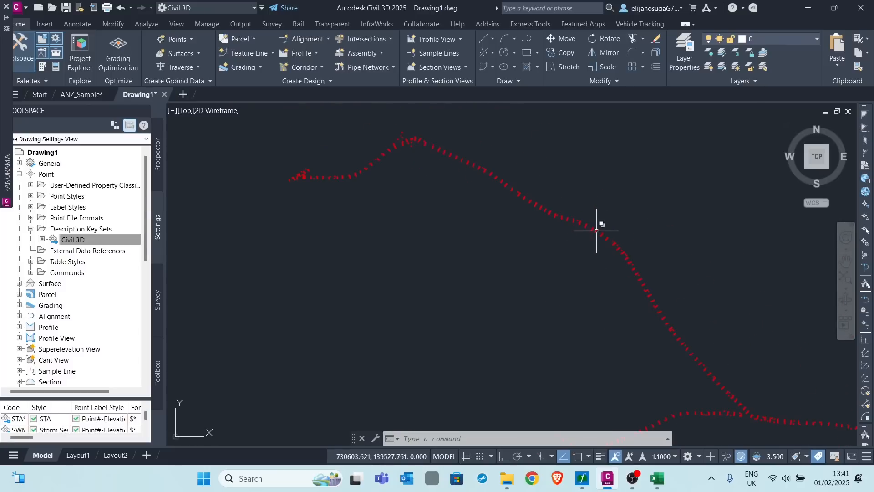
mouse_move(1, 118)
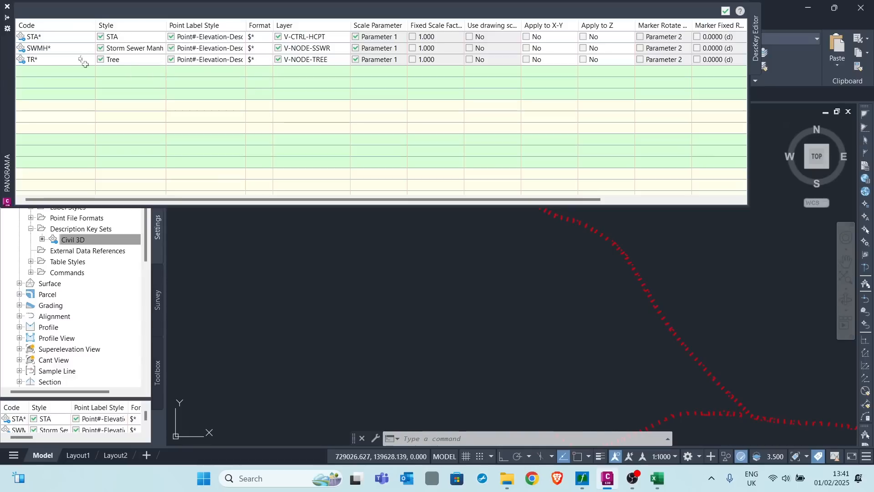
left_click(7, 7)
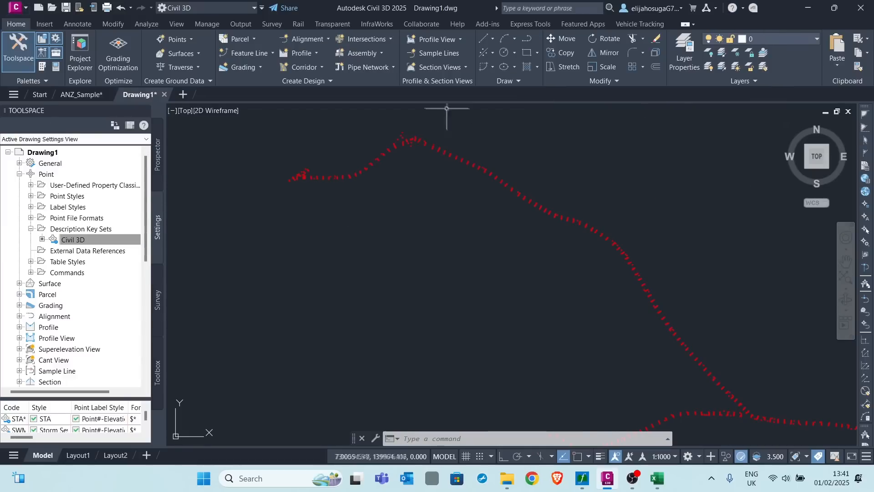
Step: Create a copy of the Civil 3D description key set
scroll(406, 137, "up", 10)
scroll(526, 184, "down", 5)
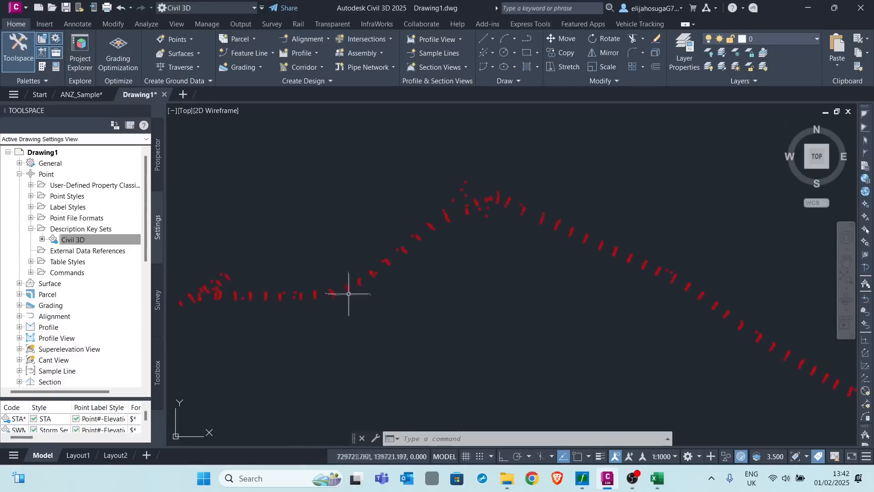
right_click(83, 241)
left_click(132, 271)
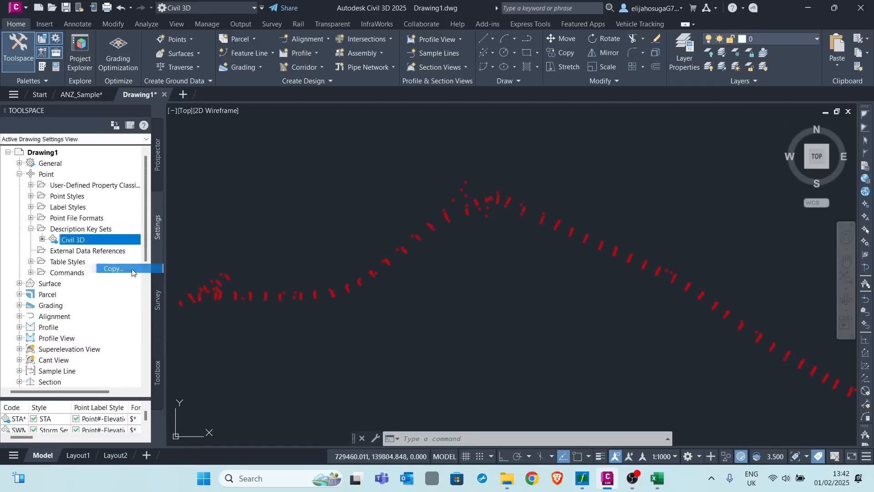
Step: Rename the copied Civil 3D description key set as Full Road Course
left_click(87, 251)
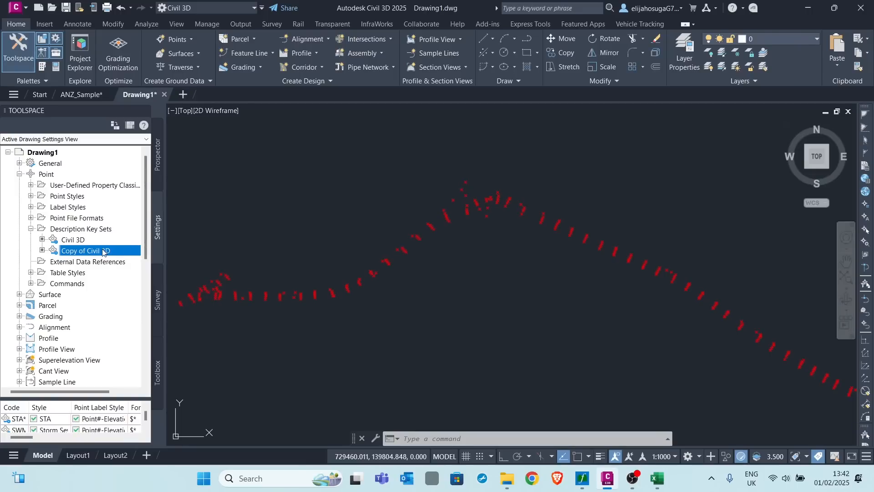
right_click(99, 252)
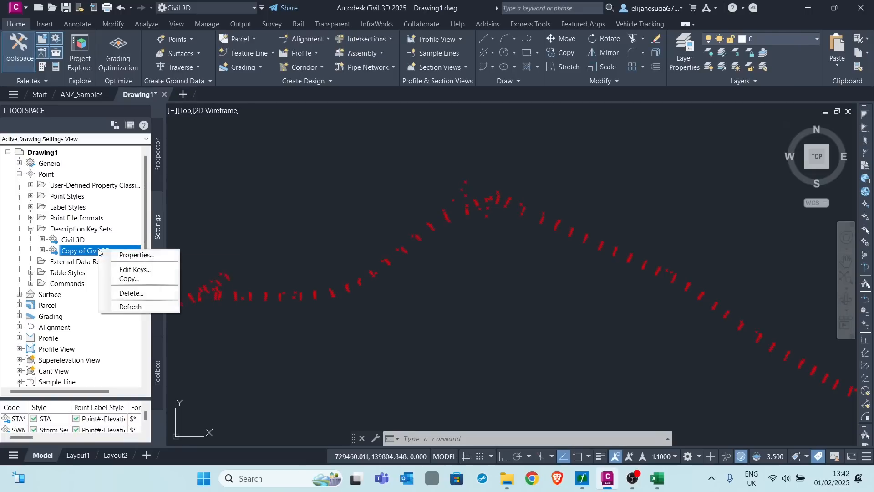
left_click(135, 255)
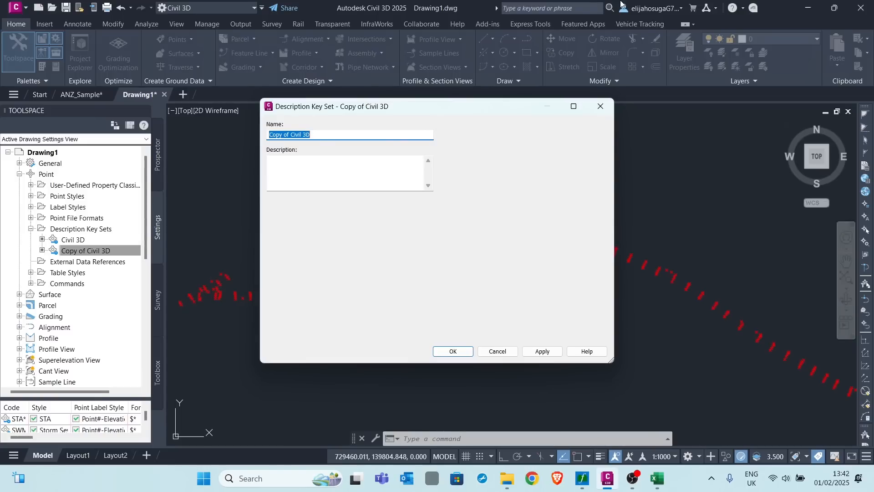
type("Full Road Course")
left_click(548, 357)
left_click(453, 352)
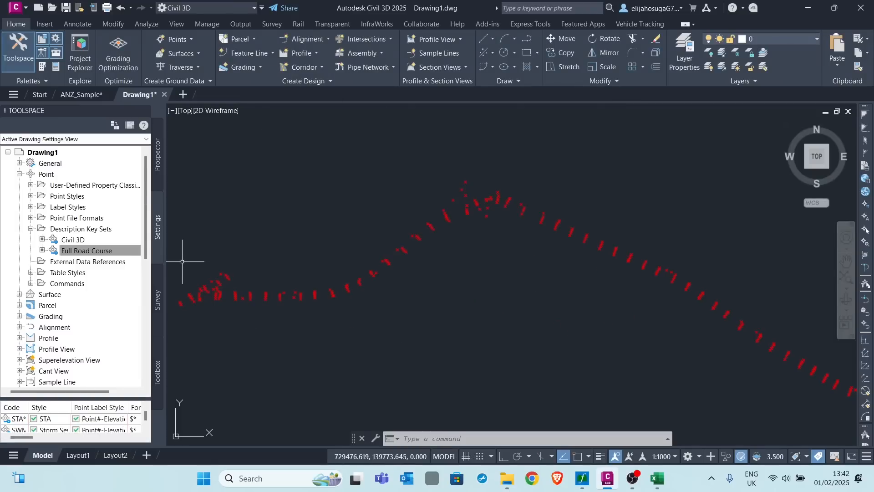
Step: Open the keys of the Full Road Course description key set for editing and enlarge the key editor
left_click(118, 251)
right_click(89, 252)
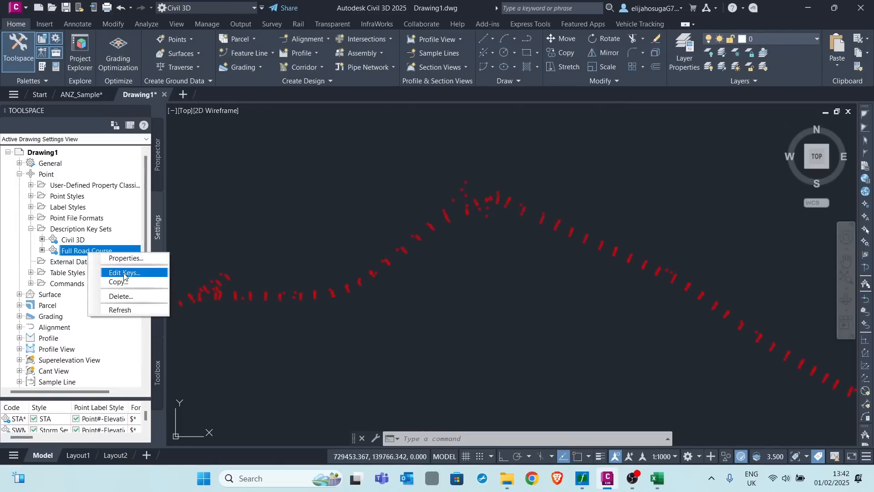
left_click(125, 273)
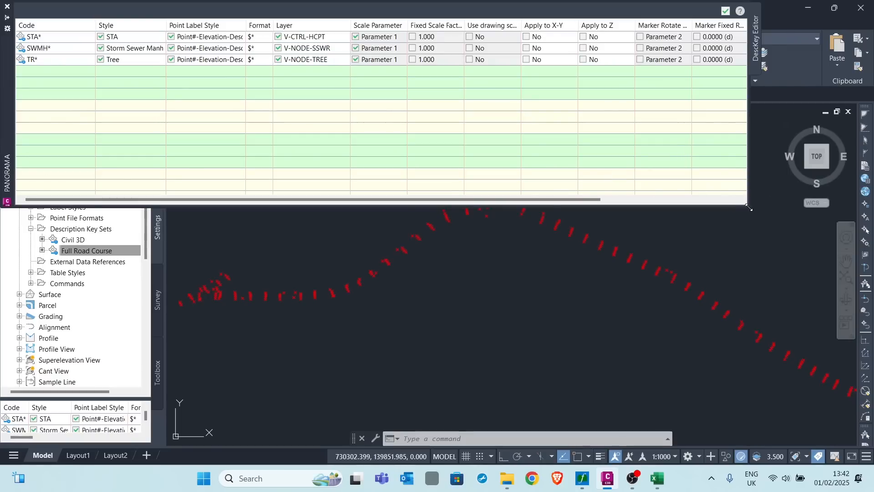
left_click_drag(749, 208, 798, 255)
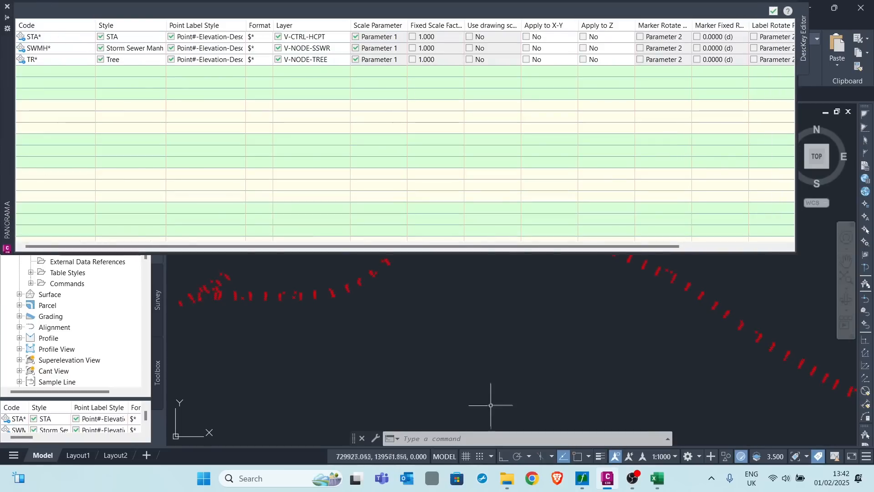
Step: Check the point description codes of Road Topo.csv in Excel, and return to the Civil 3D drawing
key("alt+Tab")
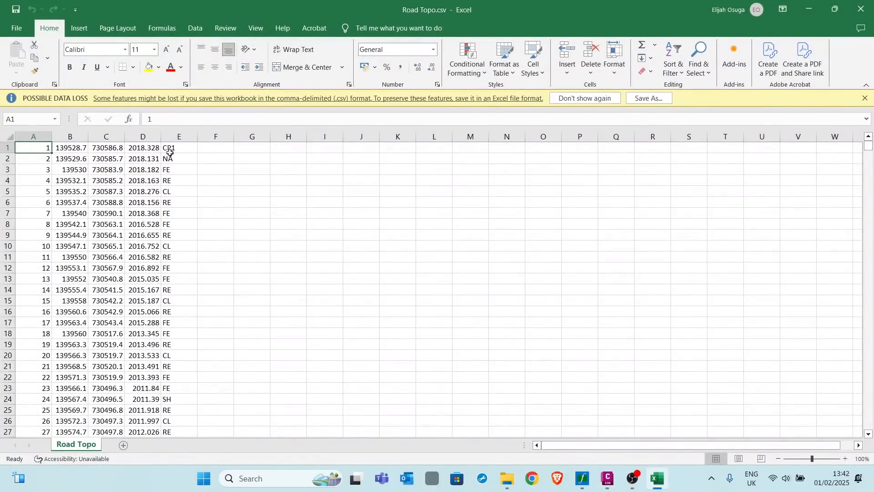
scroll(176, 237, "down", 8)
scroll(178, 243, "up", 8)
left_click(812, 11)
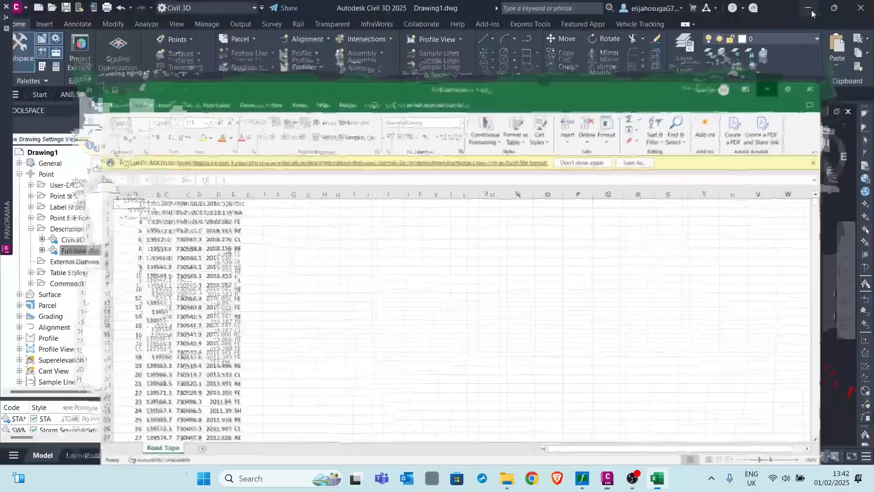
Step: Add a new description key with the code CL* to the Full Road Course set
mouse_move(0, 137)
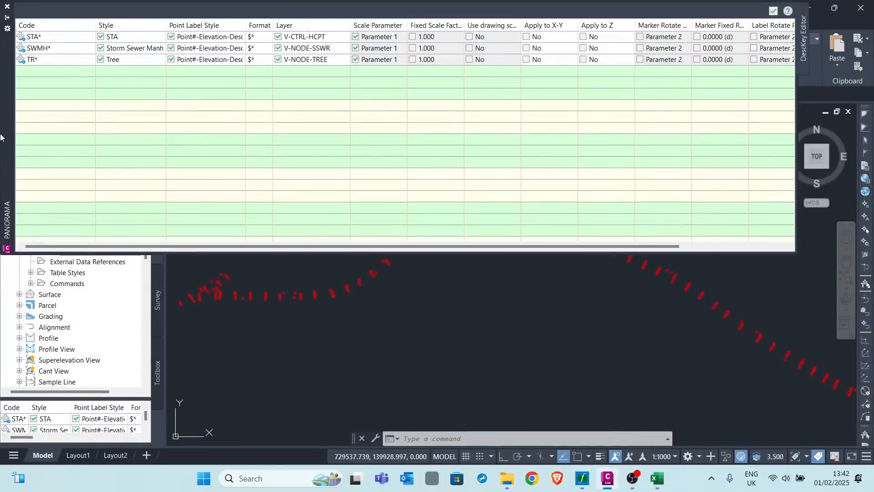
right_click(33, 37)
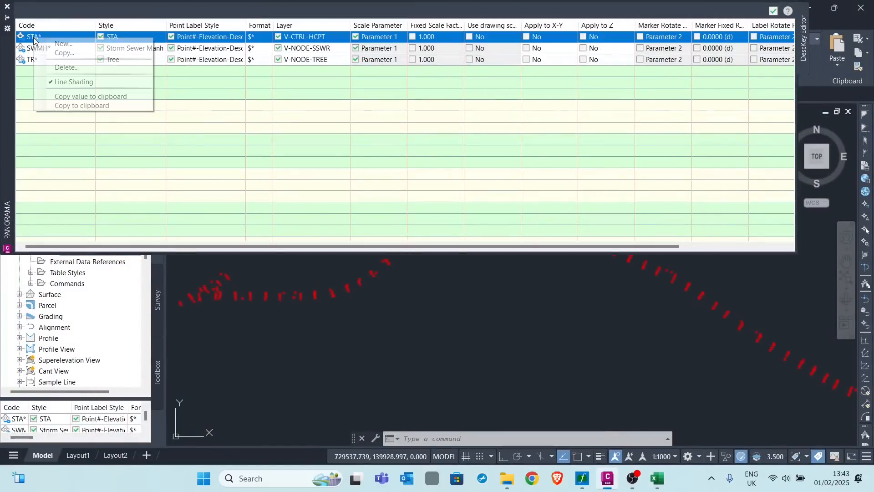
left_click(68, 44)
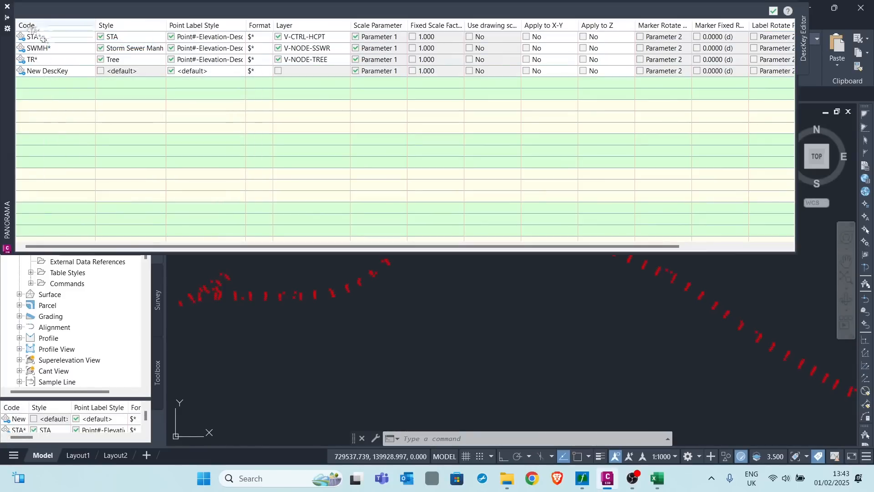
mouse_move(47, 36)
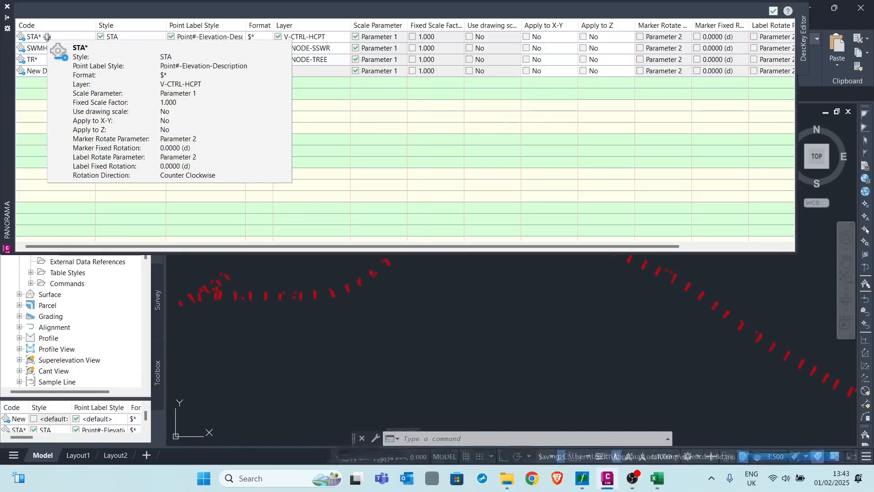
left_click(40, 71)
left_click(72, 74)
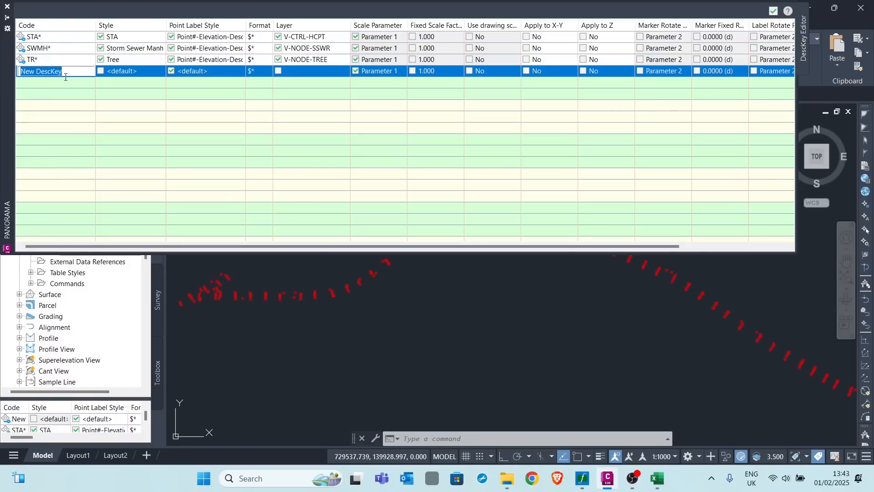
type("CL*")
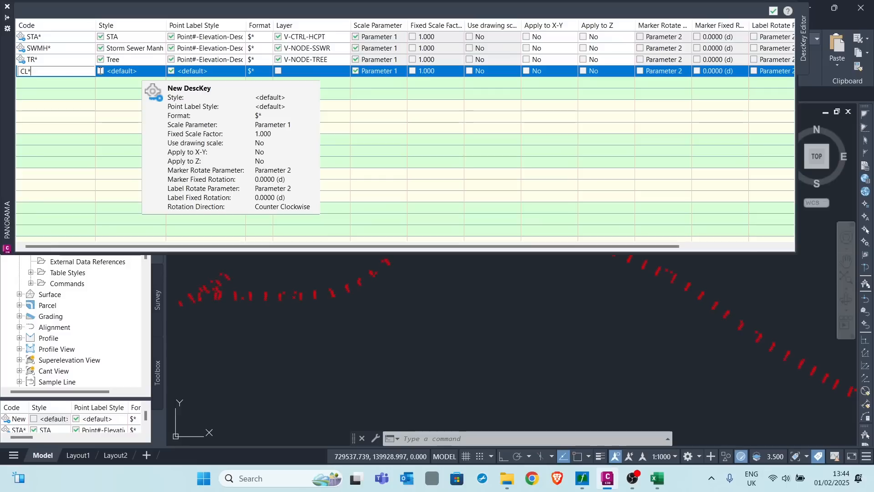
Step: Enable the point style option for the CL* key and look through the available point styles
left_click(100, 71)
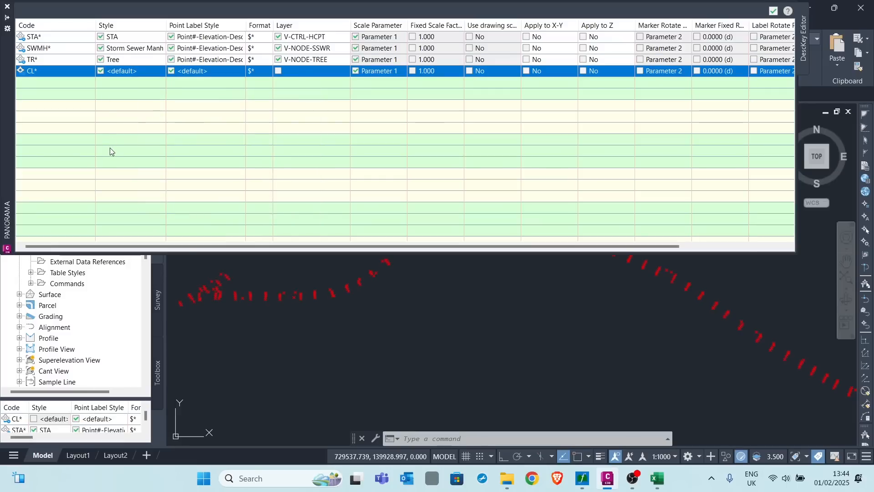
left_click(141, 70)
left_click(275, 84)
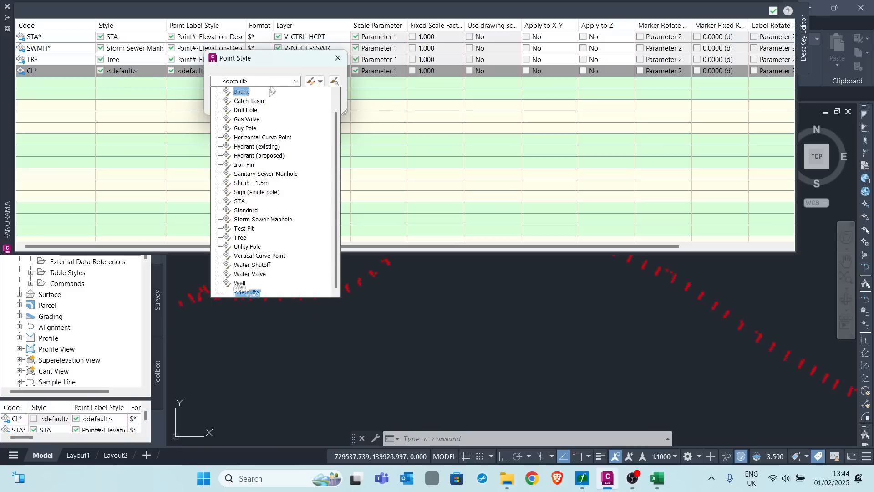
scroll(276, 170, "up", 1)
scroll(276, 196, "down", 1)
scroll(273, 260, "up", 1)
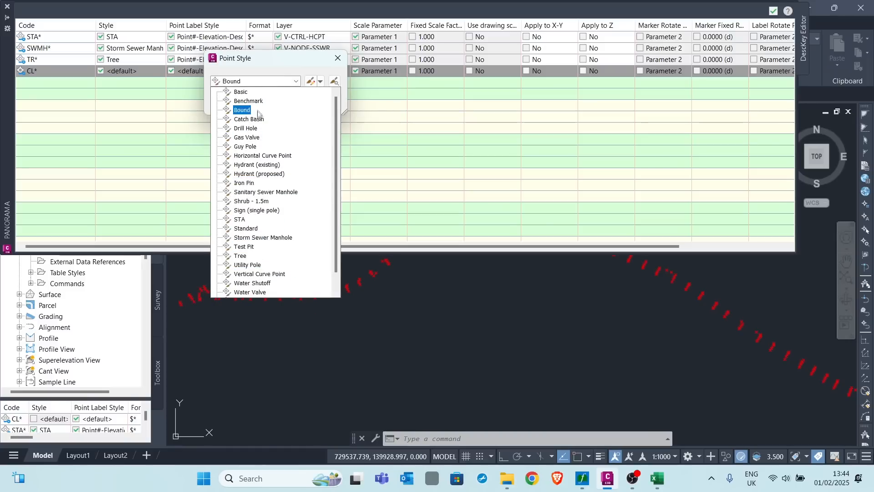
Step: Create a new point style for the CL* key and name it Centerline
left_click(321, 82)
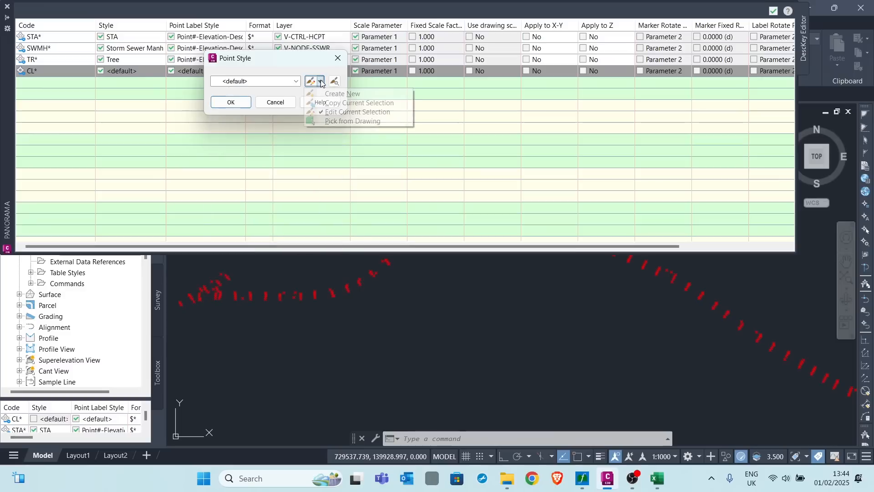
left_click(321, 82)
left_click(335, 102)
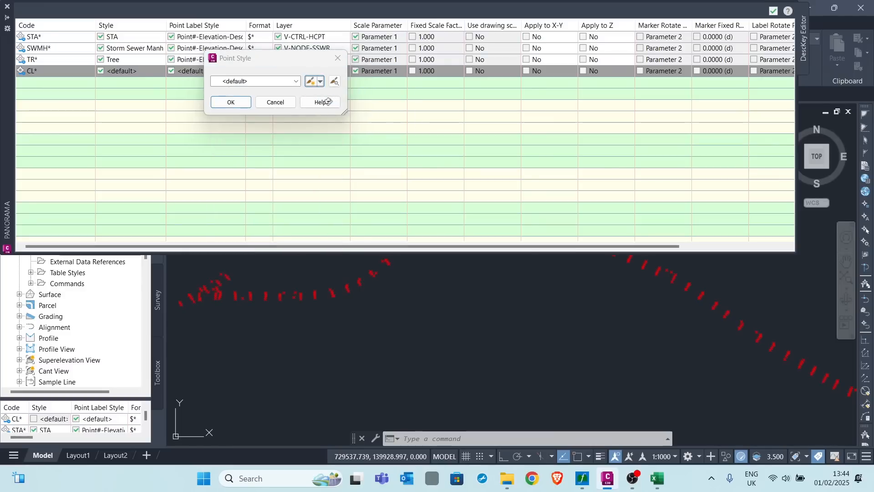
left_click(226, 42)
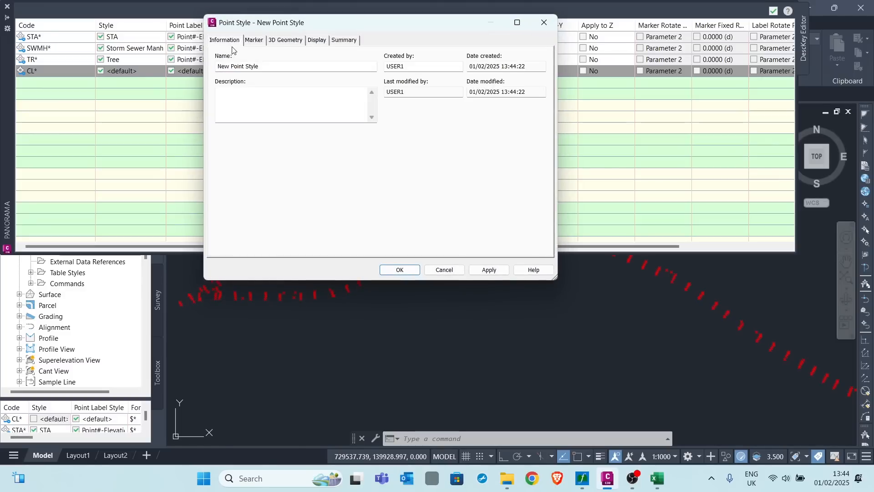
left_click_drag(264, 66, 213, 63)
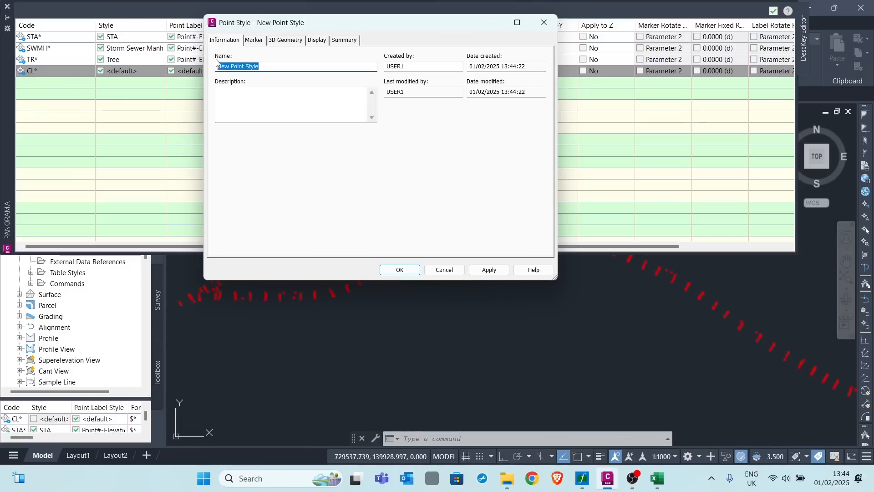
type("Centerline")
Step: Set the Centerline style's custom marker to a plus sign with a circle around it
left_click(255, 40)
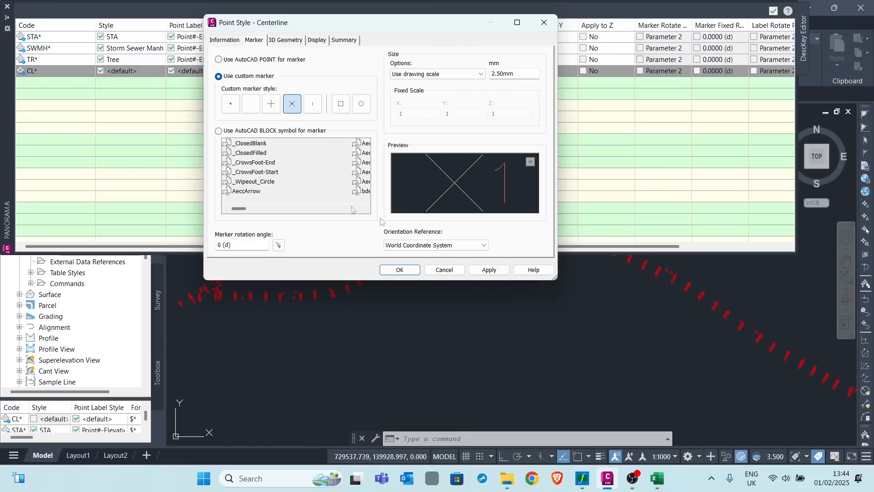
left_click(273, 107)
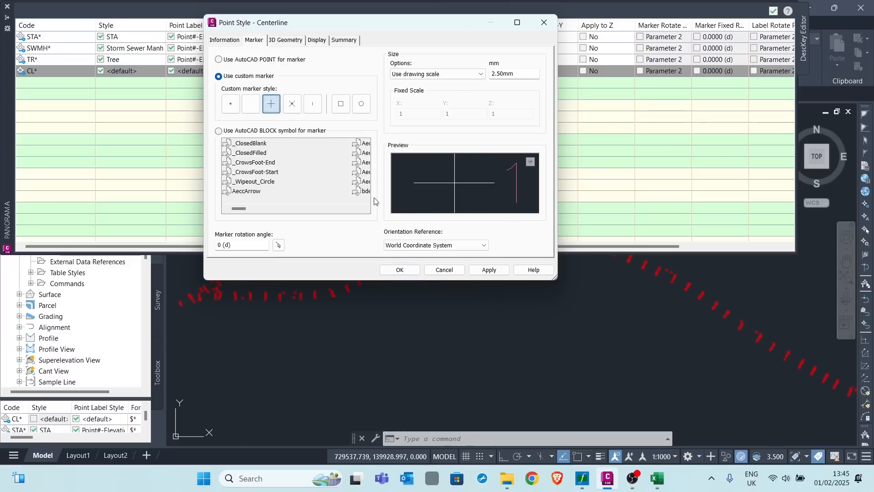
left_click(362, 105)
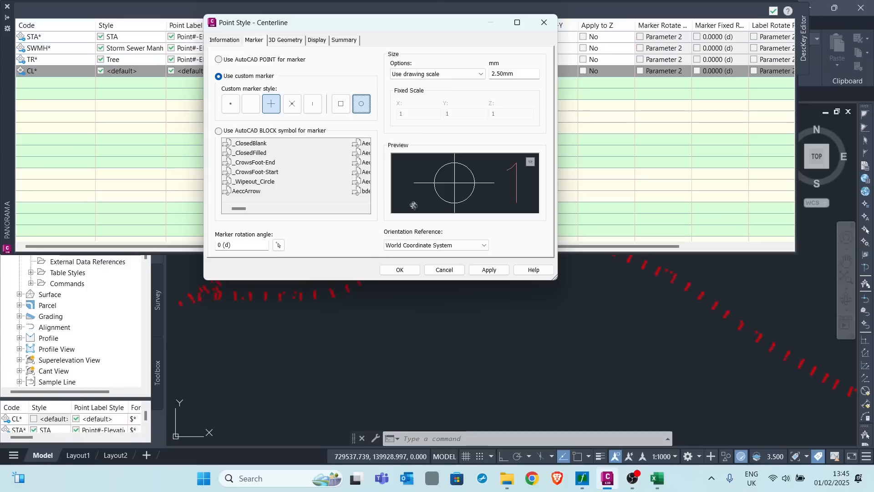
Step: Set the Centerline style's marker and label colours to magenta in plan view and apply the changes
left_click(283, 42)
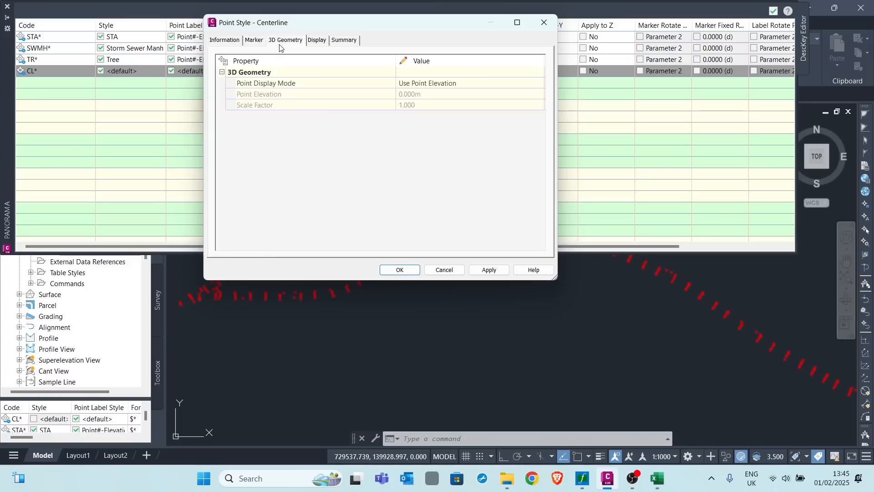
left_click(319, 42)
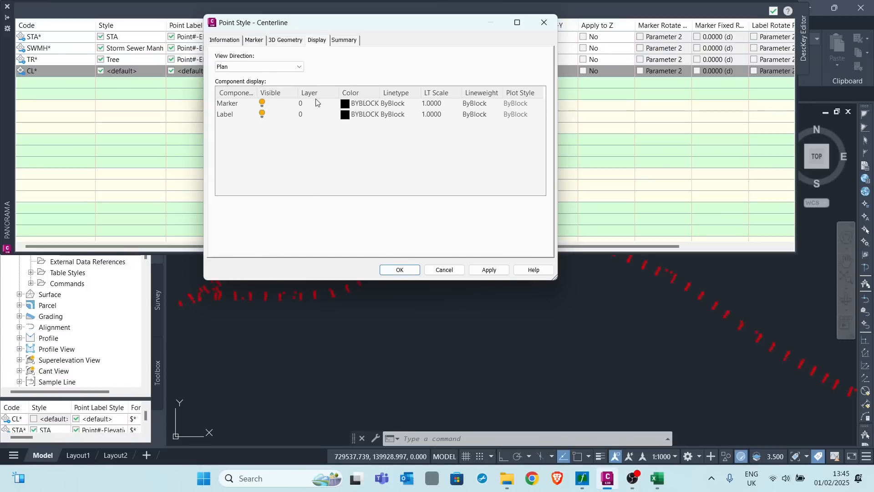
left_click(344, 108)
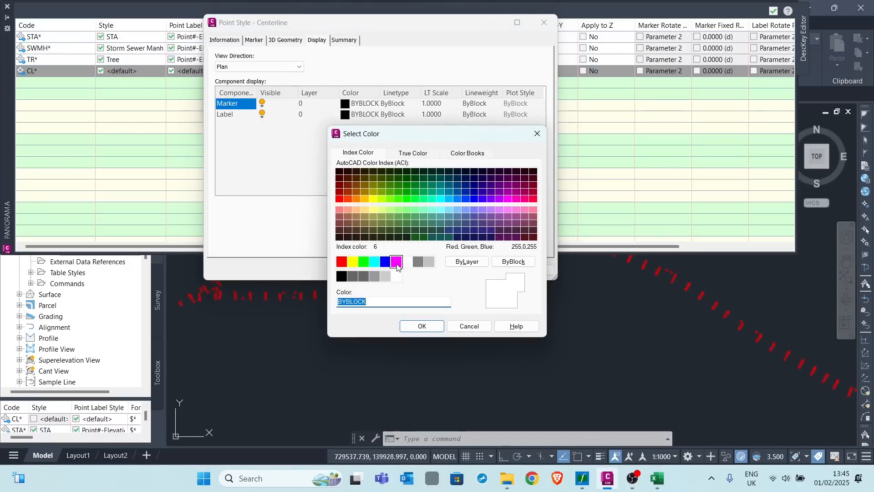
left_click(396, 262)
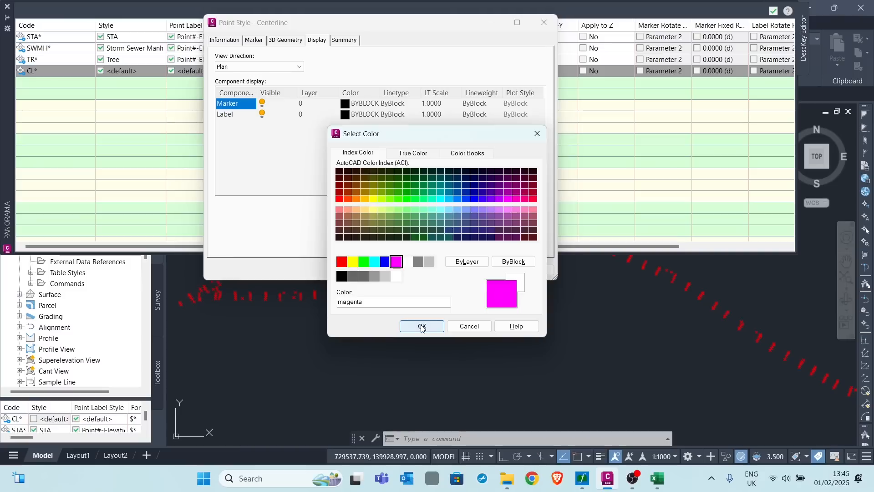
left_click(422, 327)
left_click(345, 115)
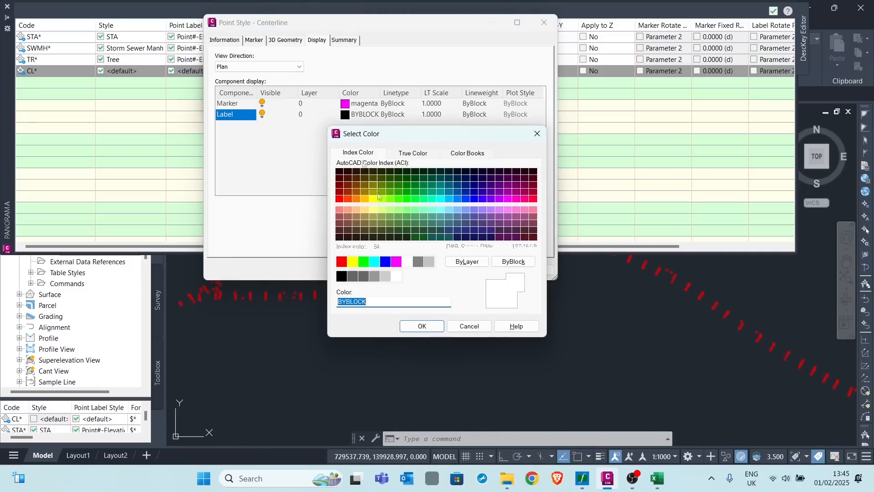
left_click(396, 262)
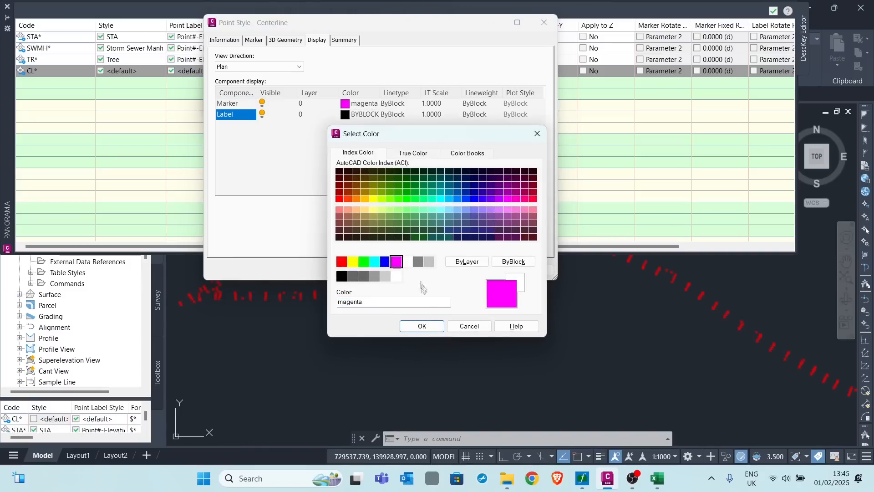
left_click(426, 327)
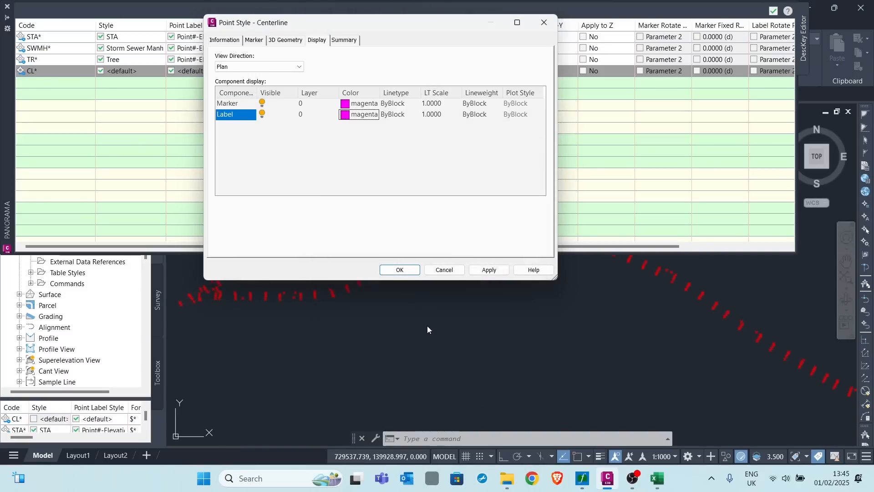
left_click(489, 270)
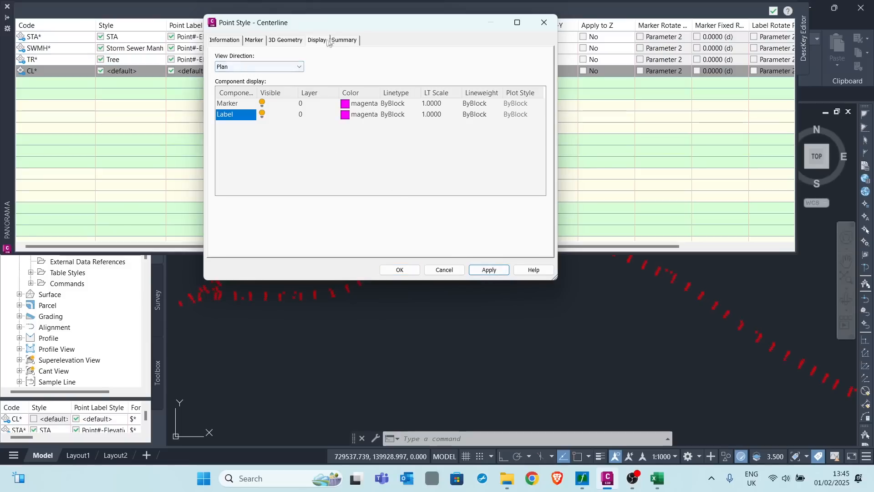
Step: Set the creator of the Centerline point style to Eng 1
left_click(342, 40)
left_click(224, 40)
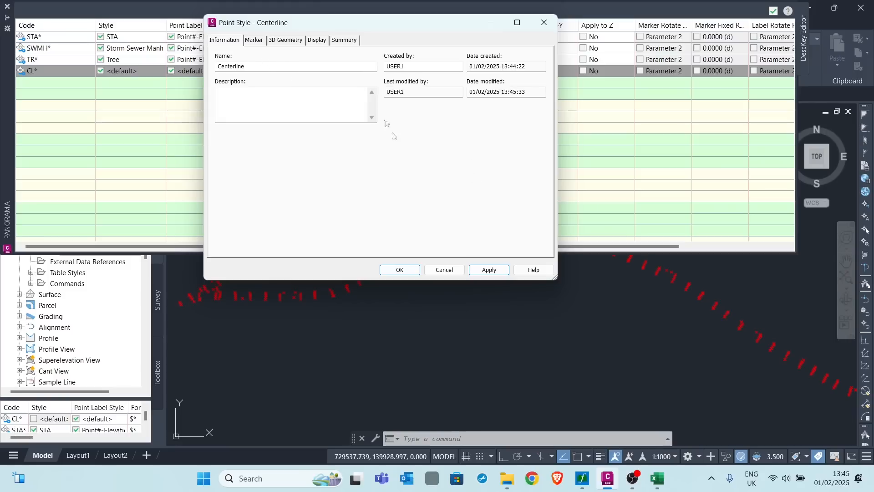
double_click(410, 67)
type("Eng 1")
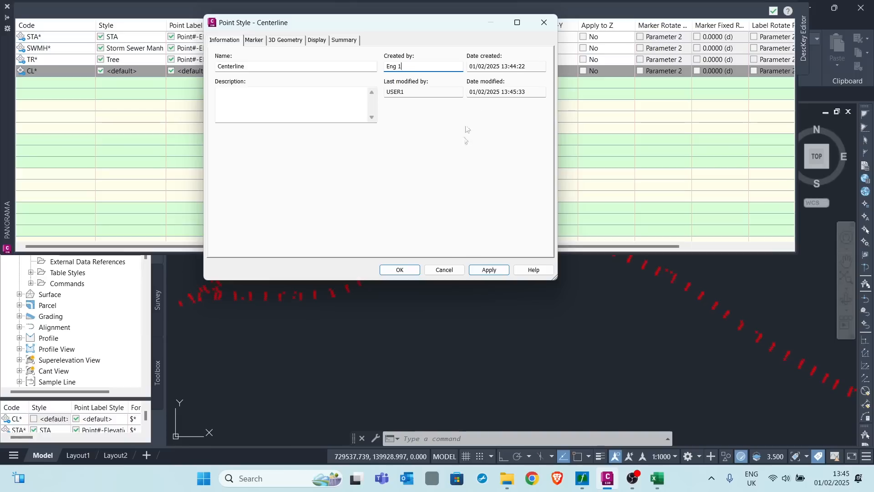
Step: Apply the Centerline point style changes and assign the style to the CL* description key
left_click(488, 270)
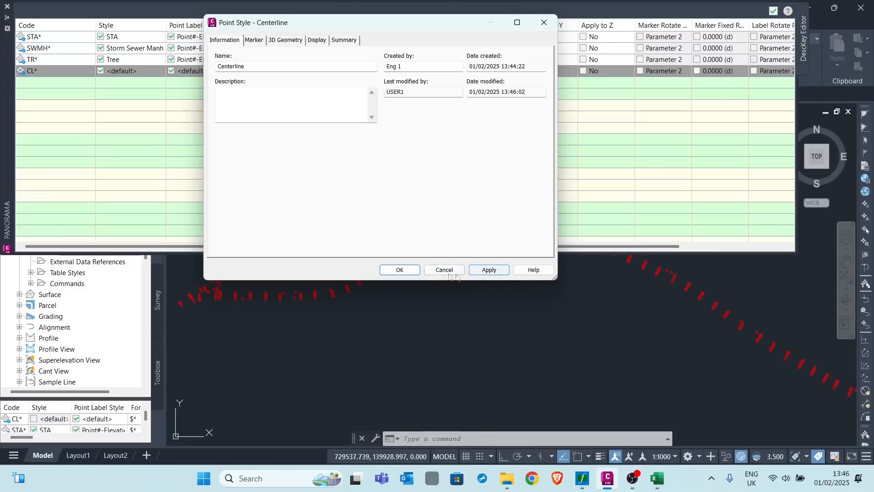
left_click(405, 272)
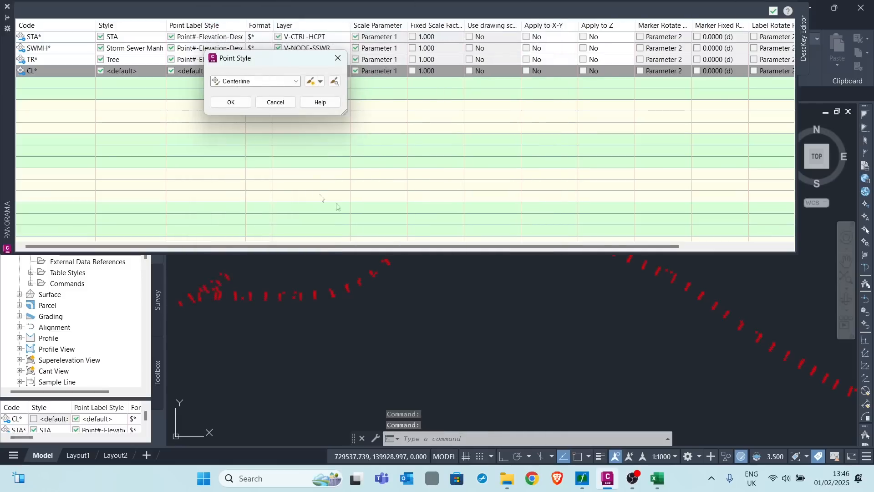
left_click(221, 103)
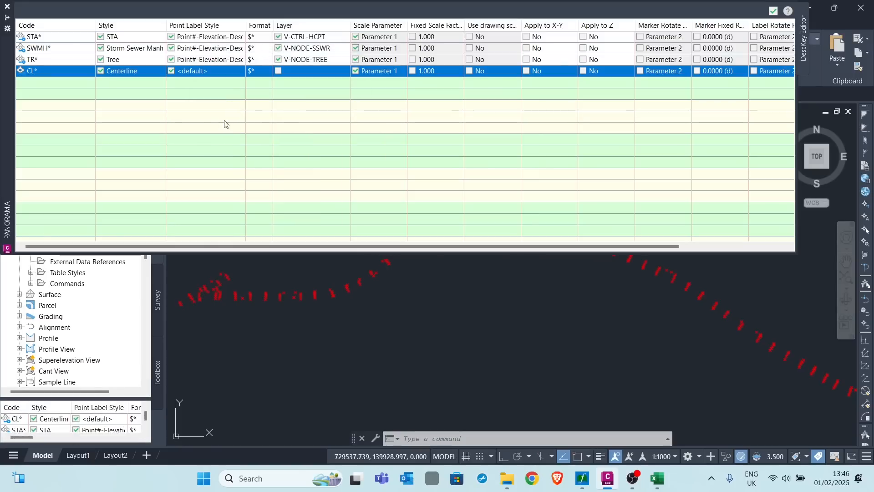
left_click(216, 71)
left_click(221, 79)
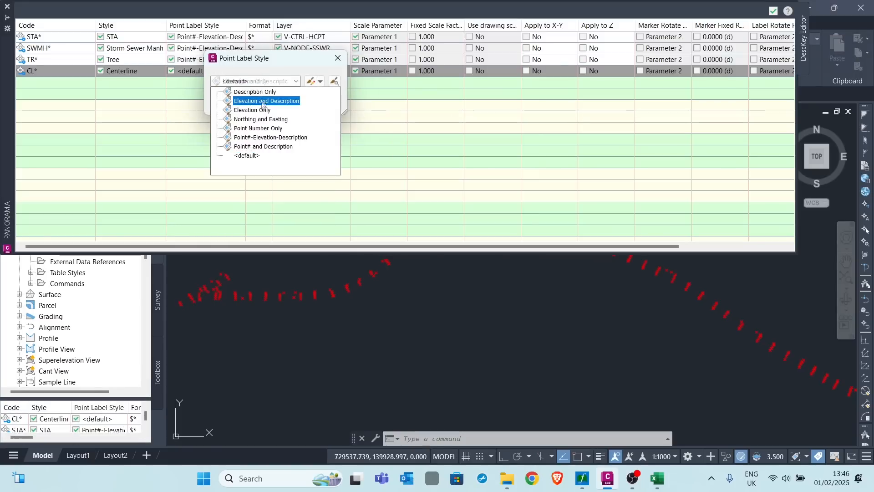
left_click(140, 75)
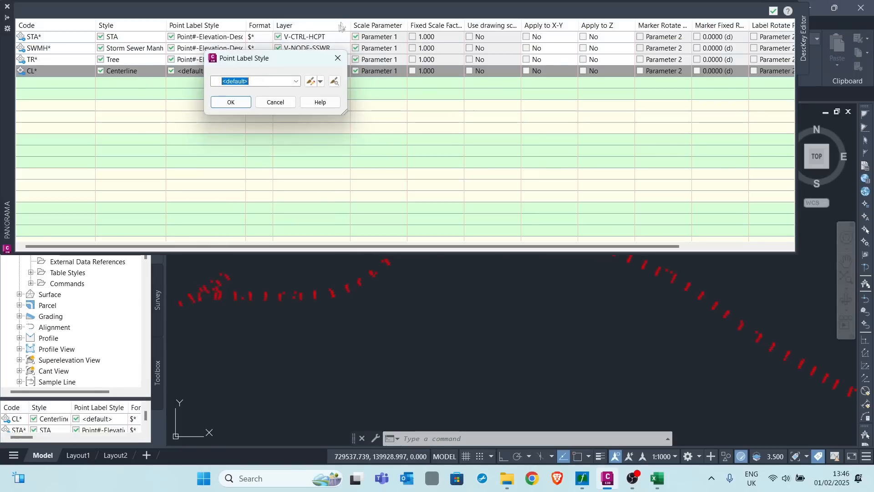
left_click(338, 58)
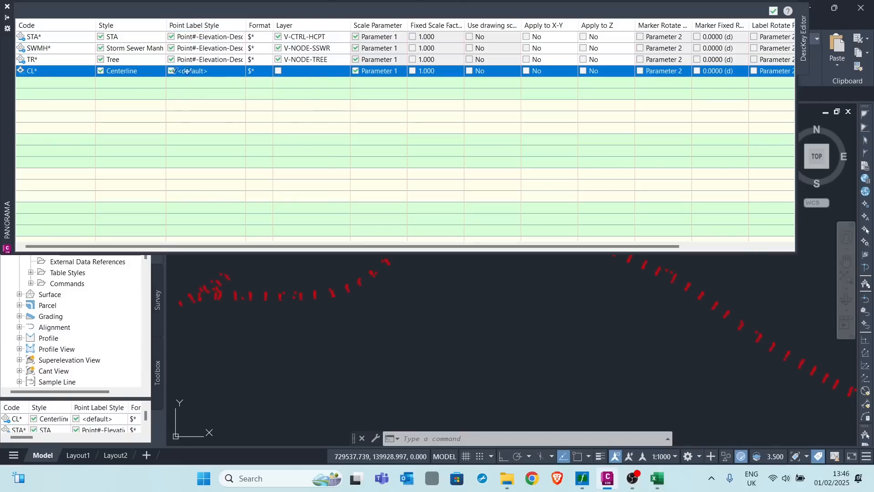
Step: Set the point label style of the CL* key to Description Only
left_click(218, 70)
left_click(274, 82)
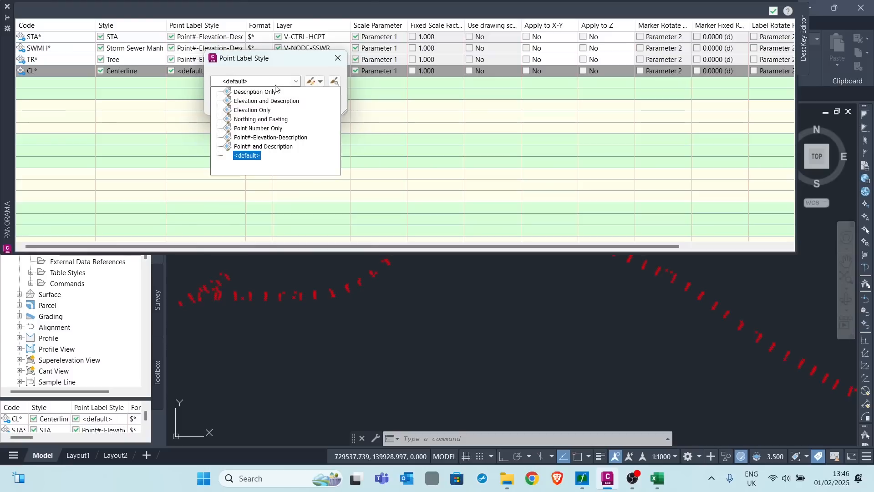
left_click(275, 93)
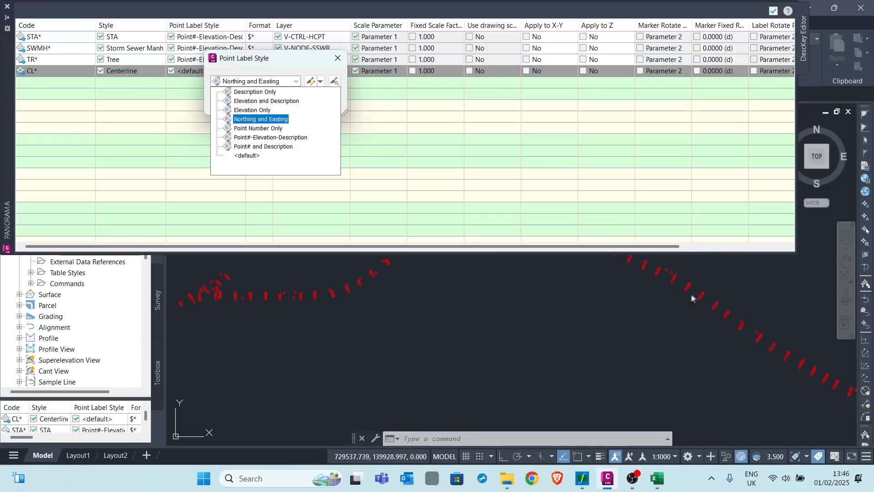
left_click(259, 92)
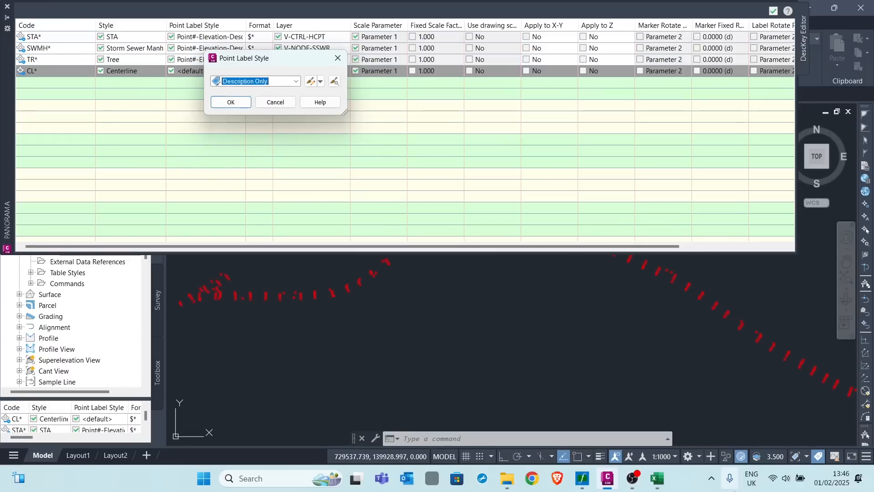
left_click(663, 478)
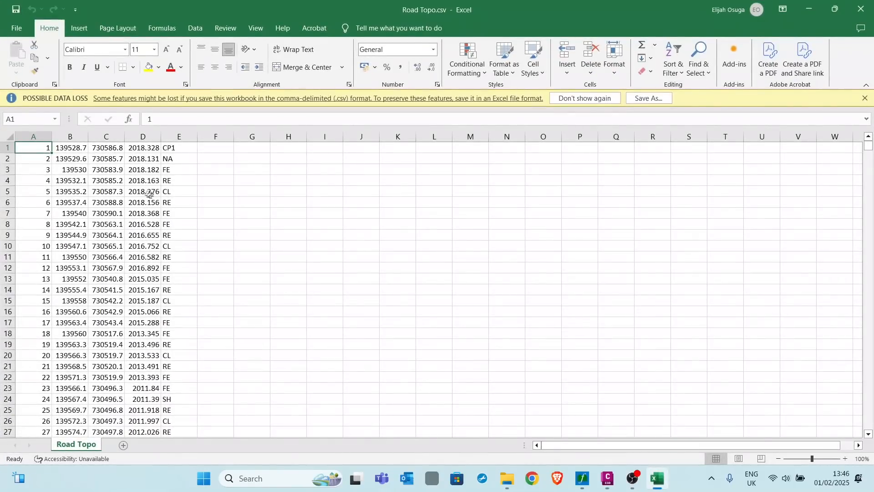
left_click(808, 10)
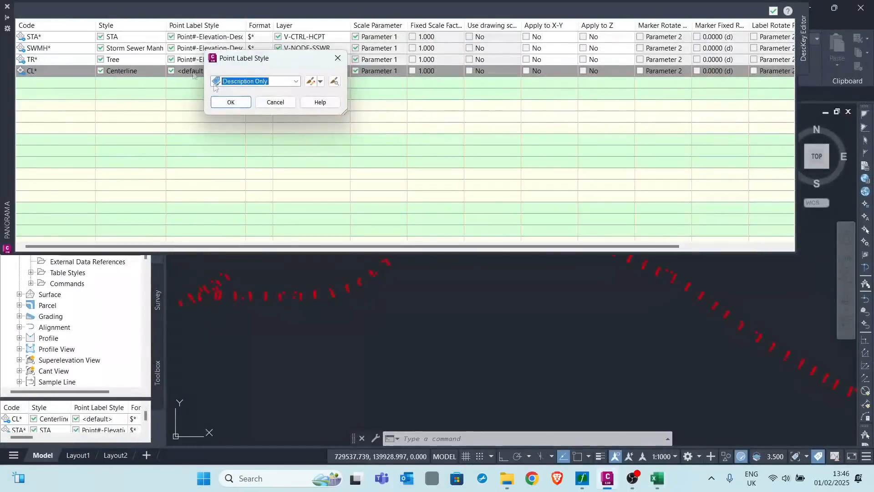
left_click(231, 103)
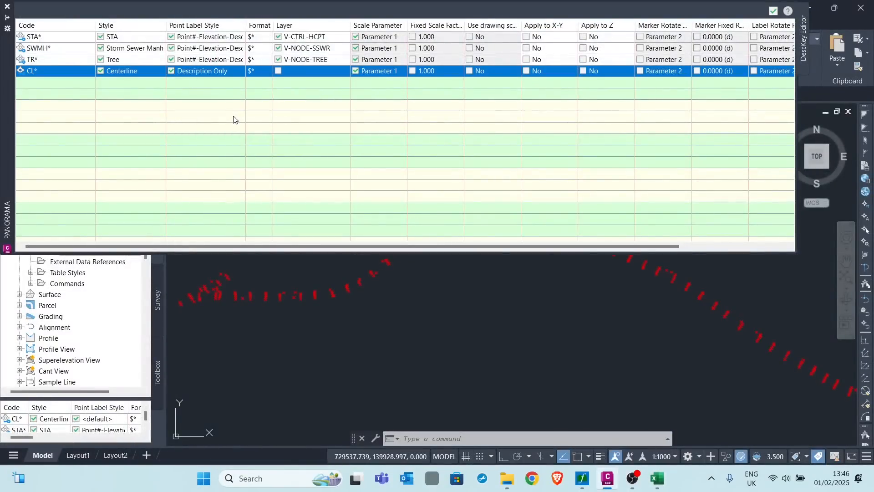
Step: Switch to Excel and examine the description codes in Road Topo.csv to compare them with the CL* key's $* format
left_click(258, 71)
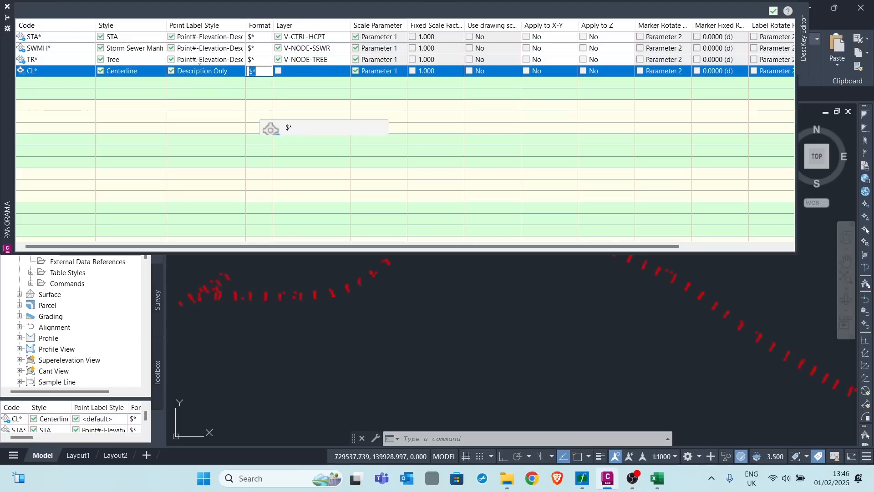
left_click(657, 478)
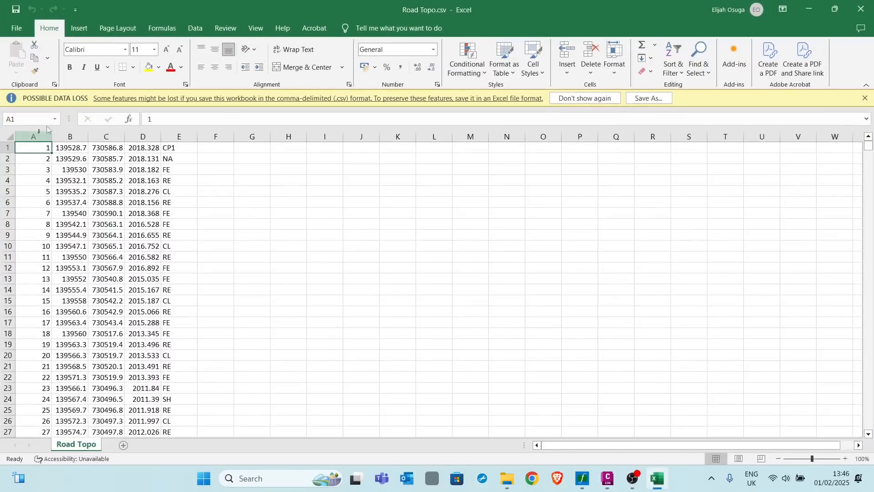
left_click(809, 9)
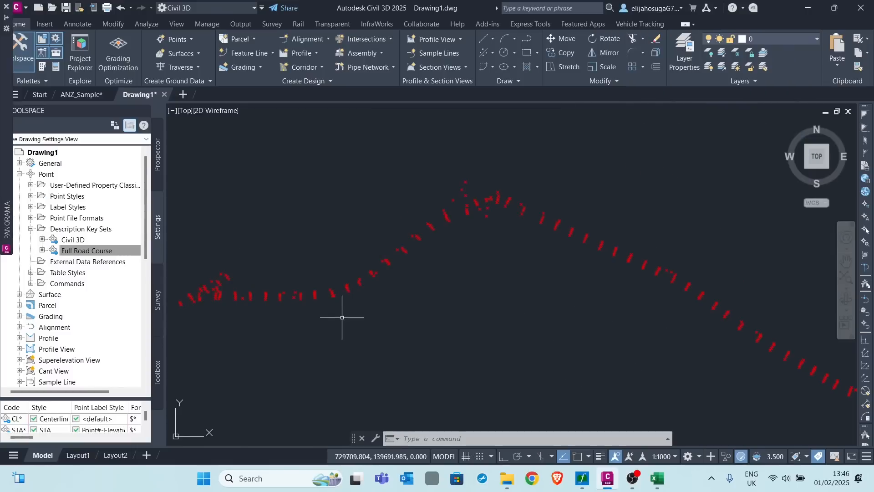
mouse_move(7, 128)
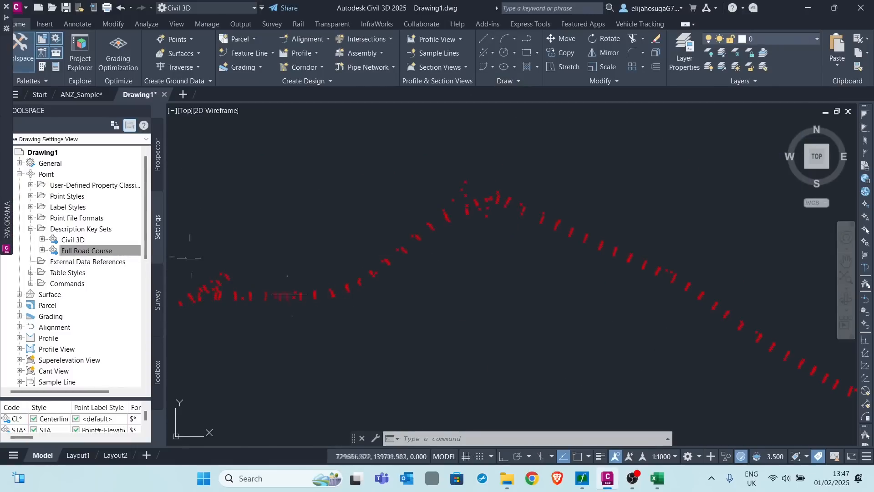
mouse_move(1, 95)
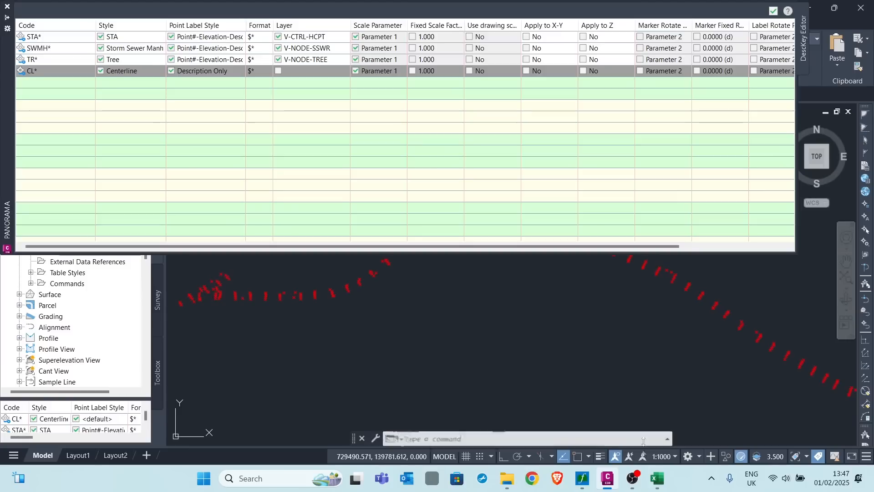
left_click(657, 478)
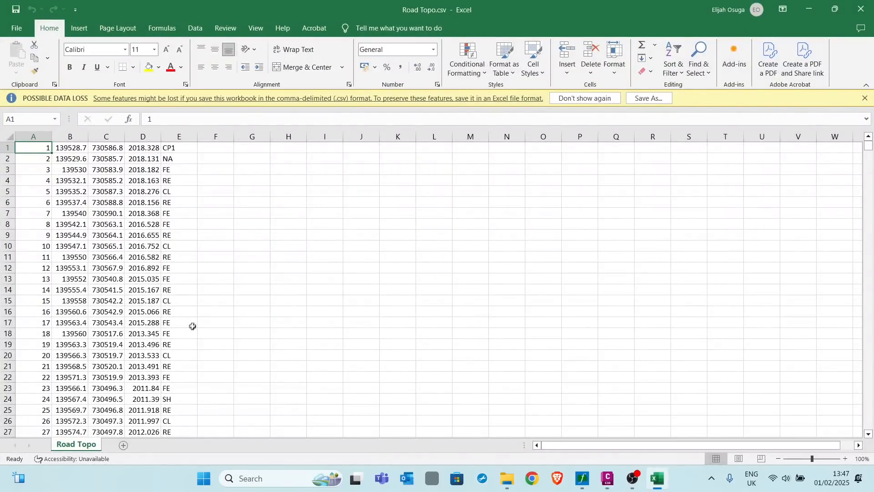
left_click(809, 9)
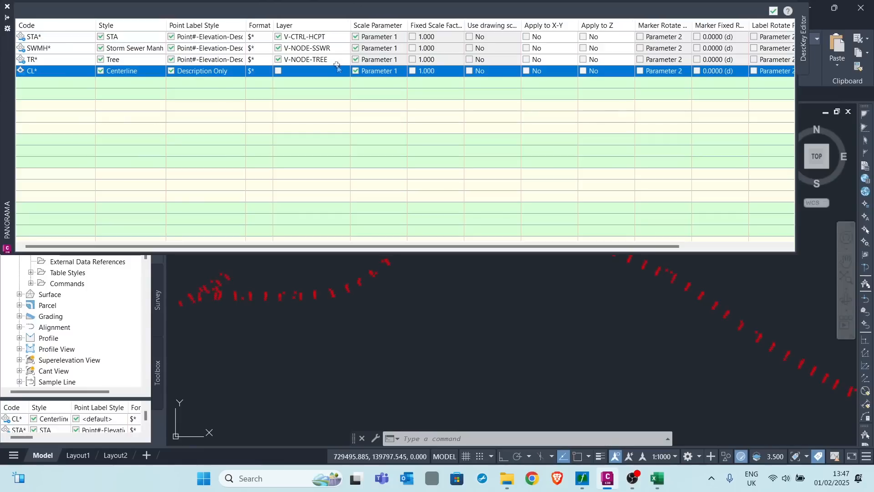
Step: Enable the layer override for the CL* key, create a new layer named pointcL and assign it to the key
left_click(278, 71)
left_click(317, 72)
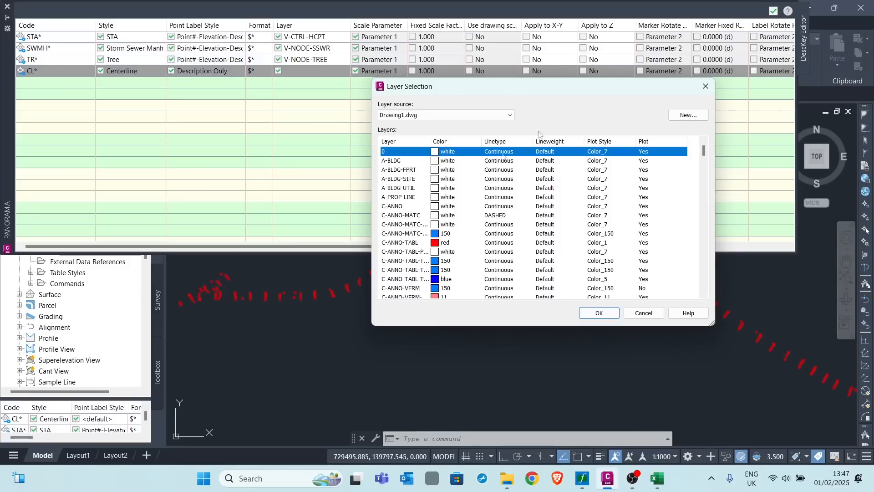
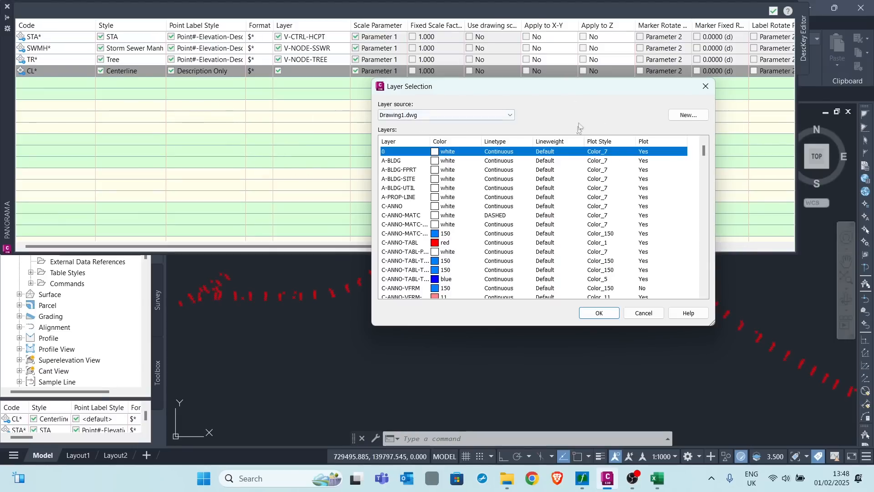
left_click(684, 120)
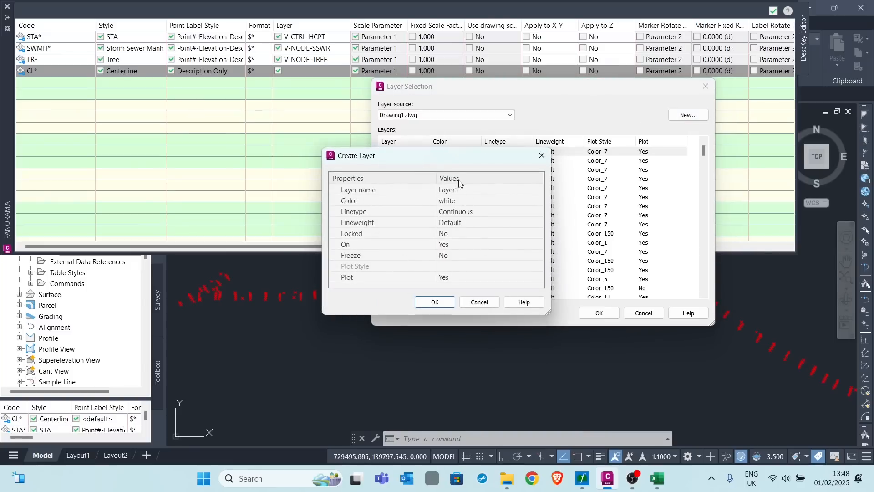
left_click(465, 191)
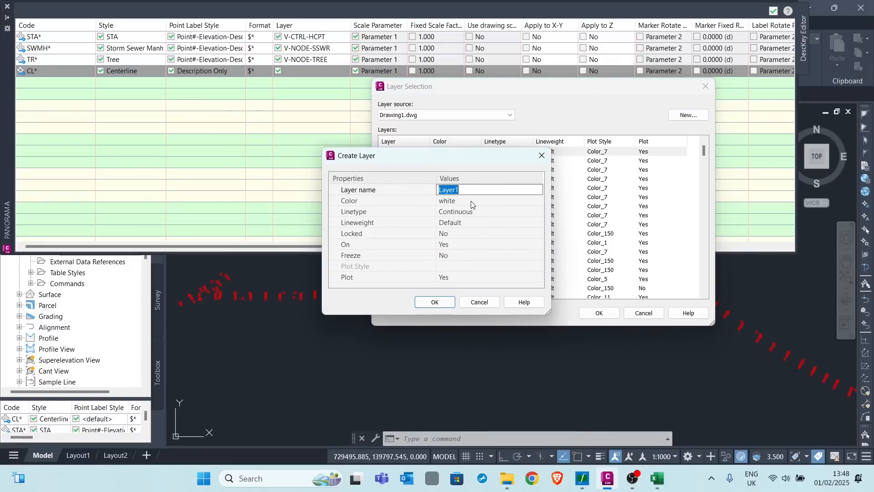
type("pointcL")
left_click(472, 203)
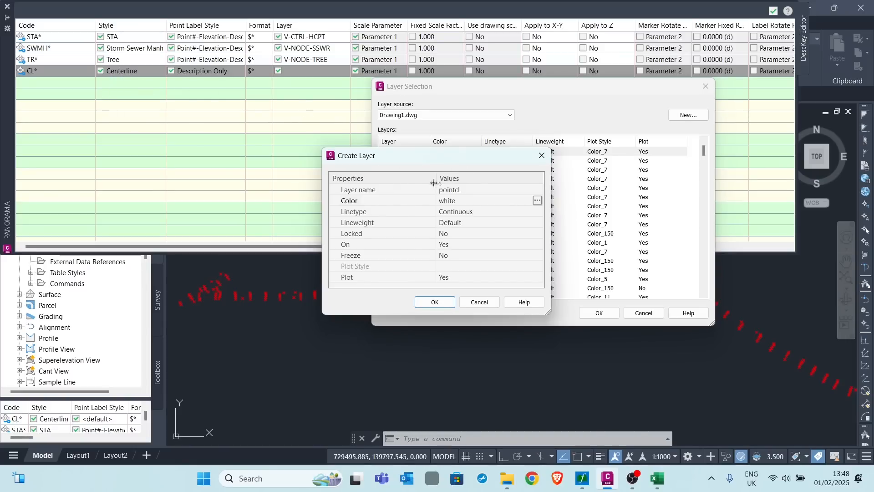
left_click(440, 305)
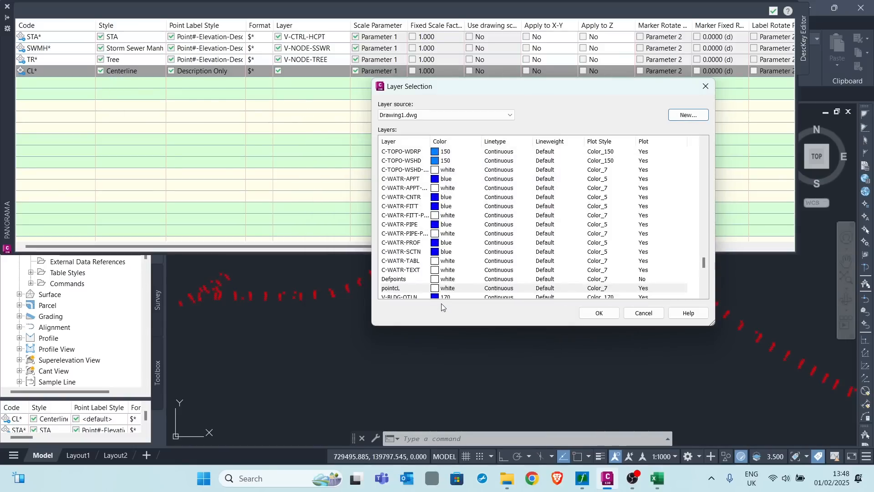
left_click(396, 234)
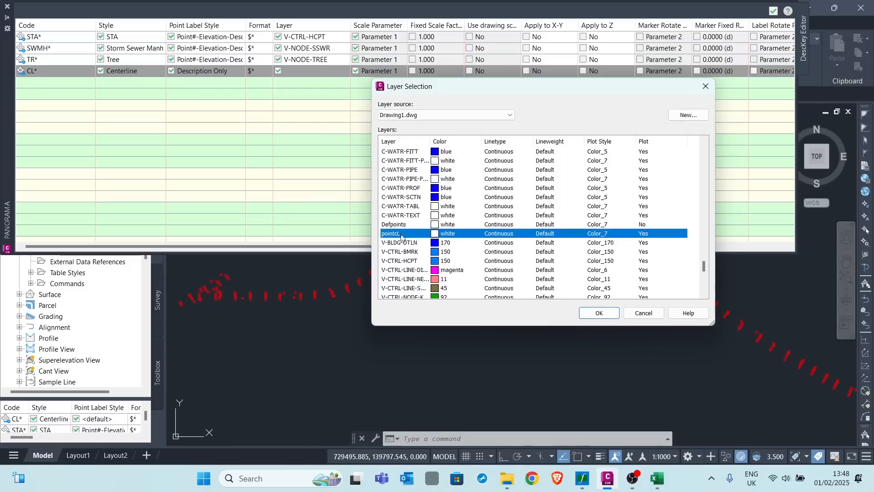
left_click(599, 313)
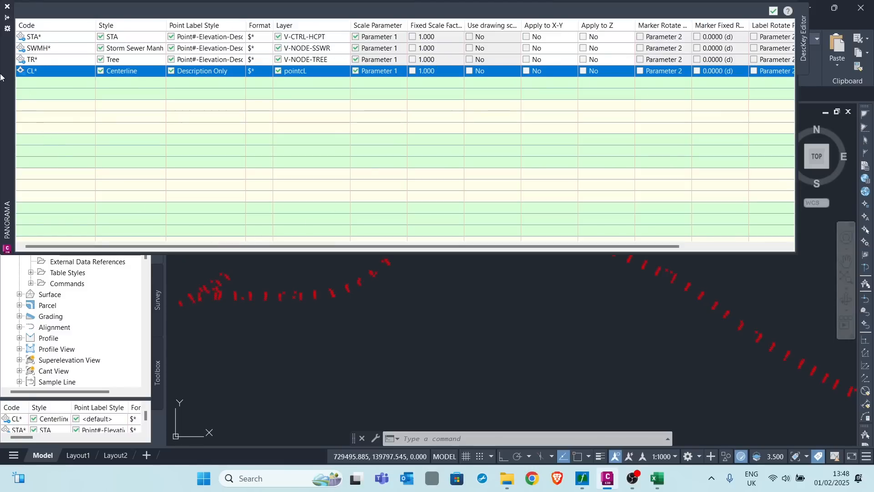
right_click(37, 87)
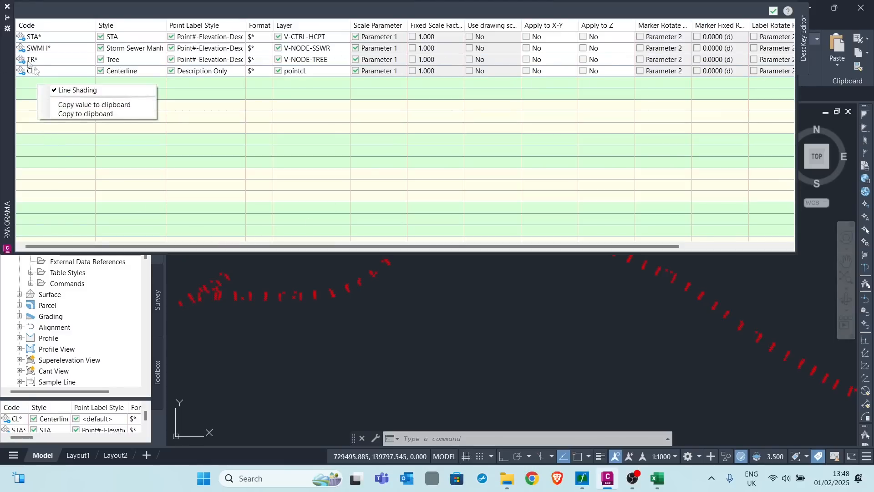
left_click(25, 81)
right_click(25, 82)
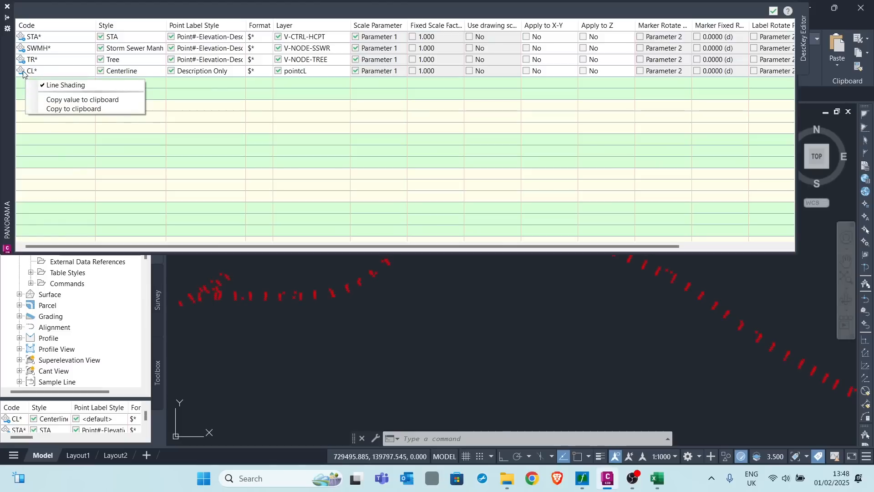
Step: Add a new description key to the set with the code RE*
right_click(42, 35)
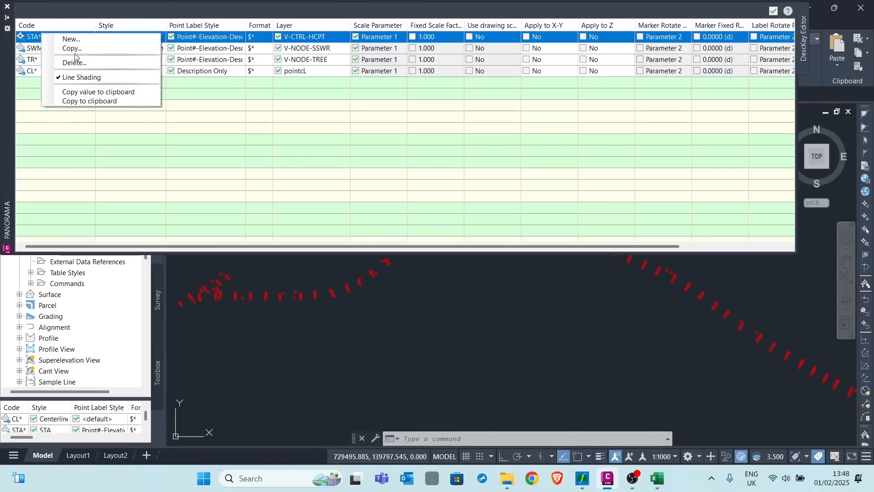
left_click(72, 39)
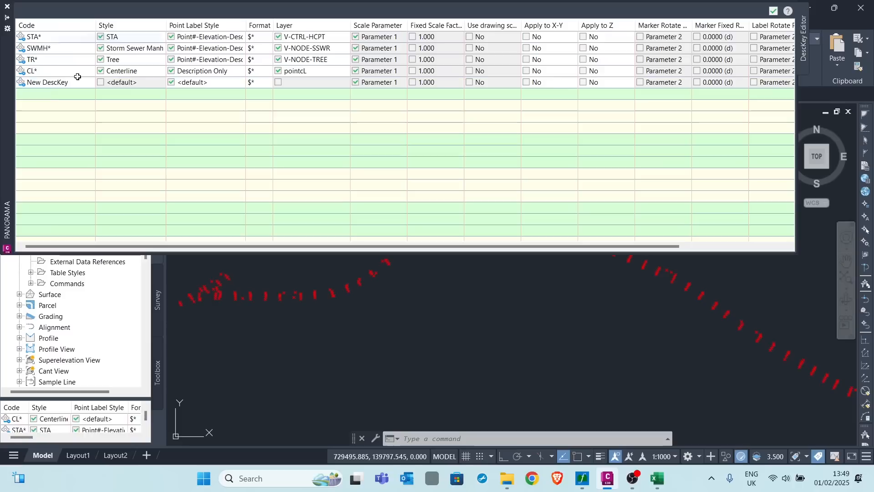
left_click(51, 80)
left_click(51, 81)
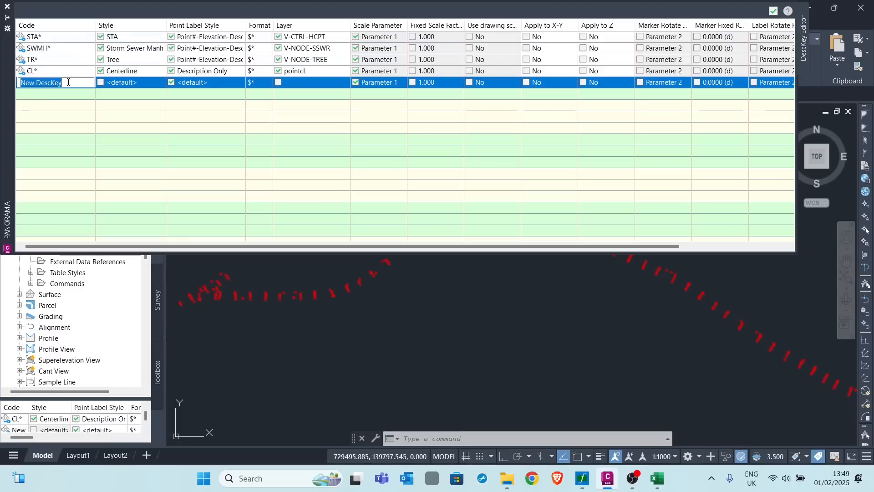
type("RE*")
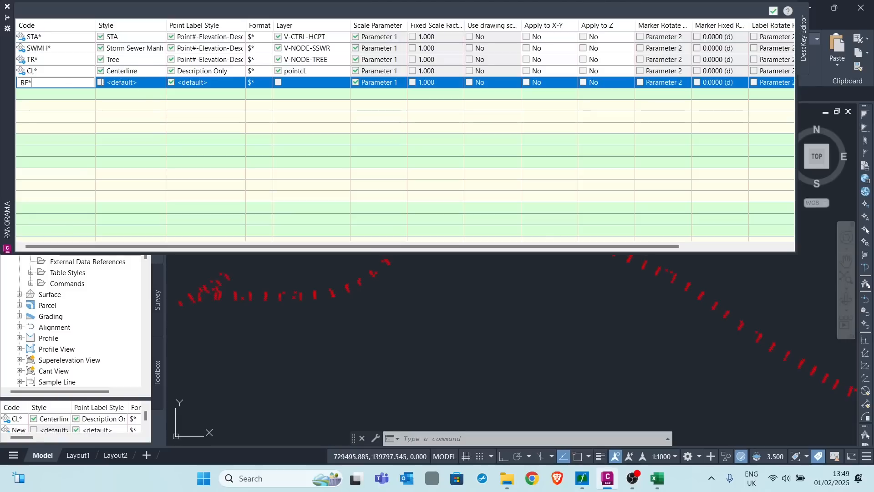
Step: Create a new point style named RoadEdge for the RE* key and add a square frame to its custom X marker
left_click(101, 81)
left_click(101, 83)
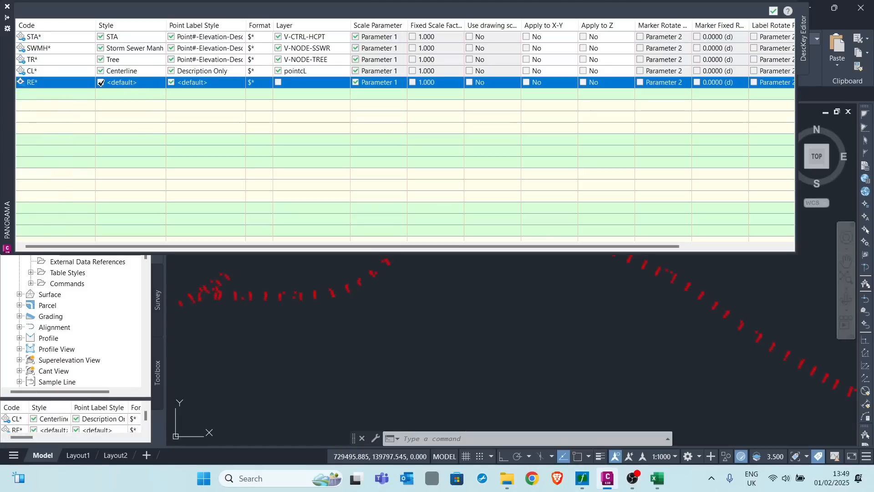
left_click(132, 82)
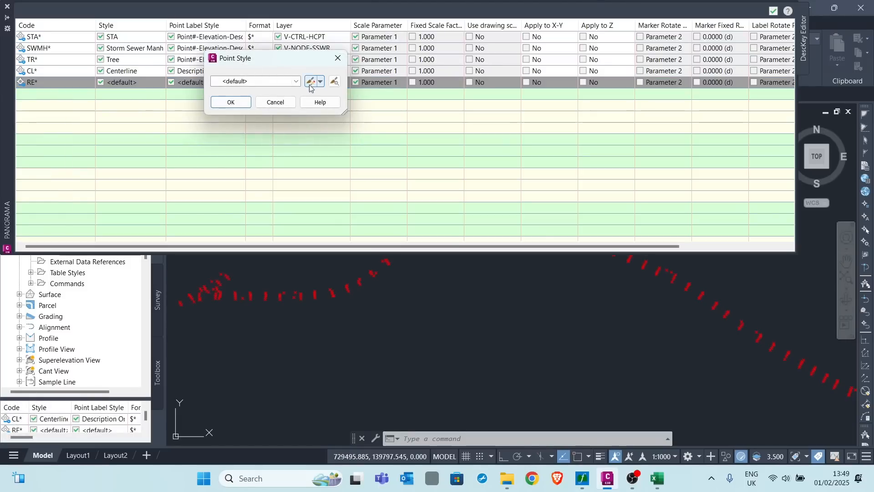
left_click(320, 82)
left_click(334, 90)
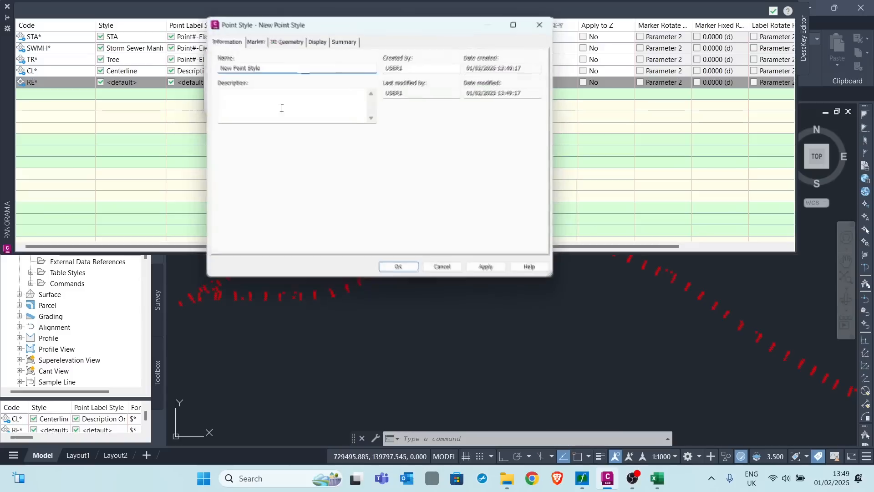
left_click(254, 40)
left_click(225, 40)
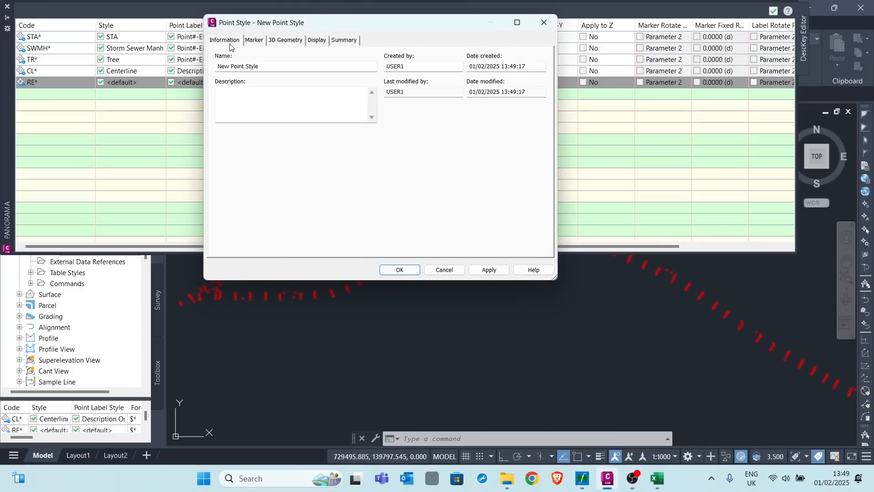
left_click_drag(268, 68, 187, 73)
type("Ro")
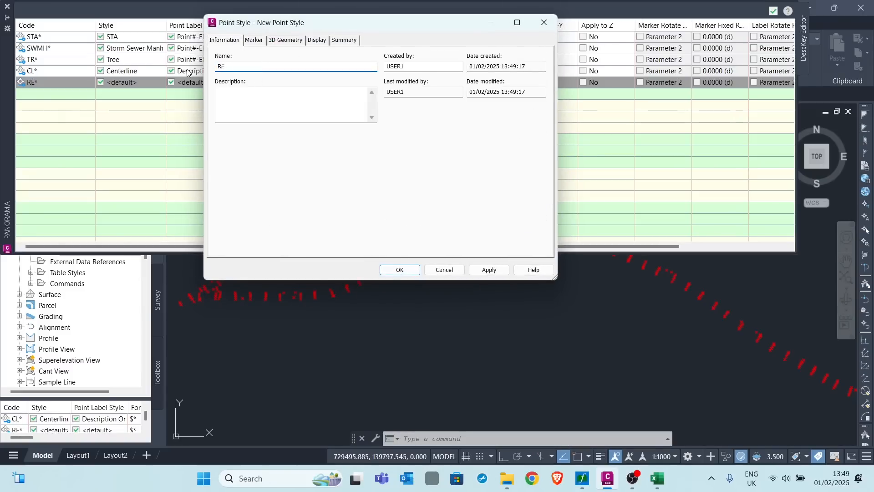
type("adEdge")
left_click(254, 40)
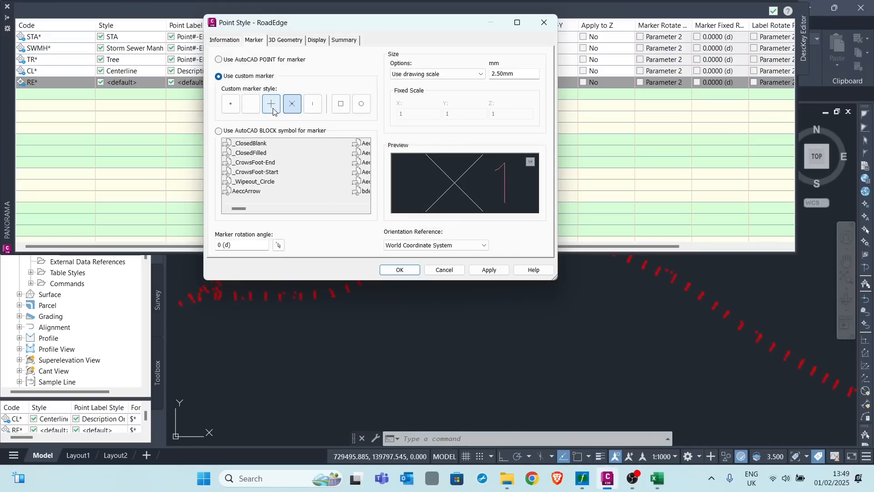
left_click(341, 104)
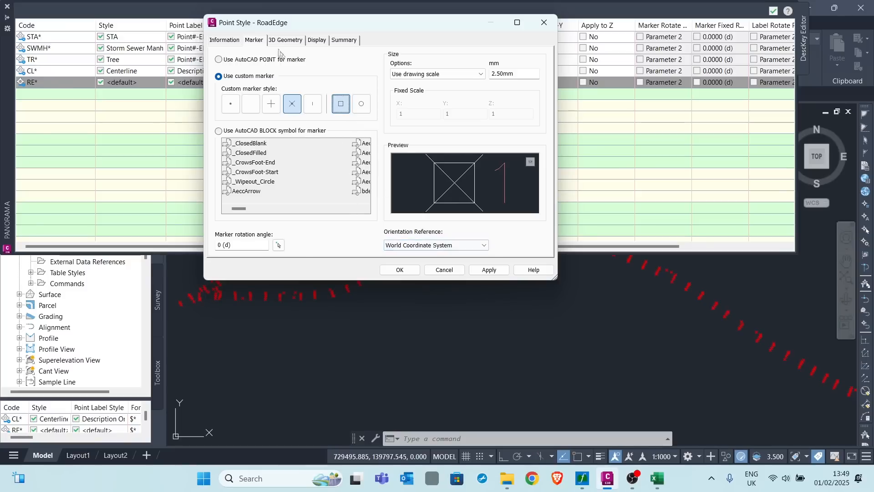
Step: Set the RoadEdge style's marker and label colors to green and assign the style to the RE* key
left_click(317, 41)
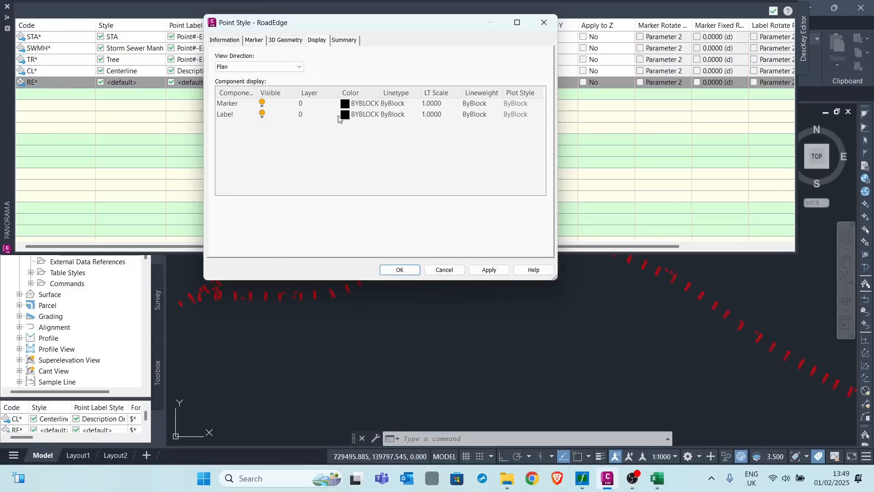
left_click(344, 103)
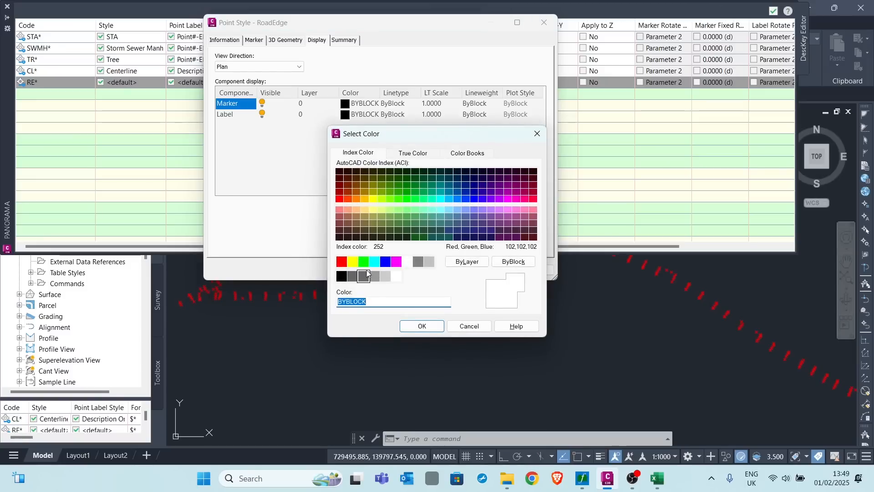
left_click(364, 261)
left_click(422, 326)
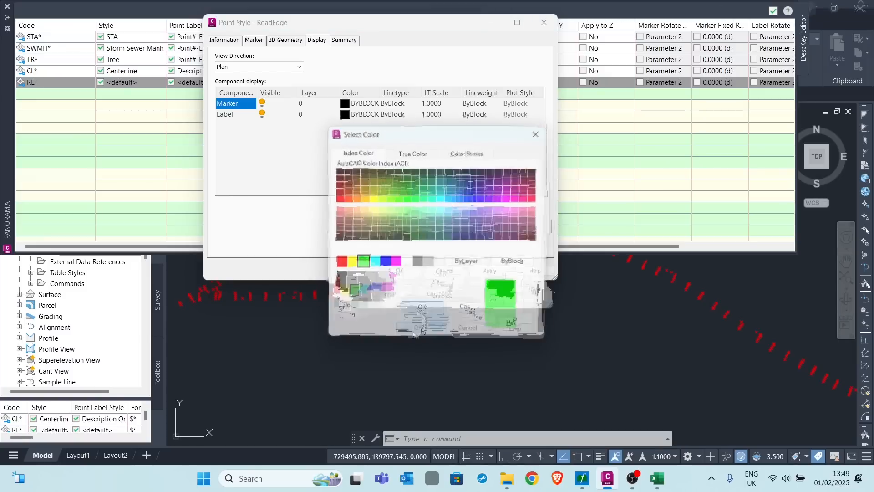
left_click(344, 114)
left_click(364, 262)
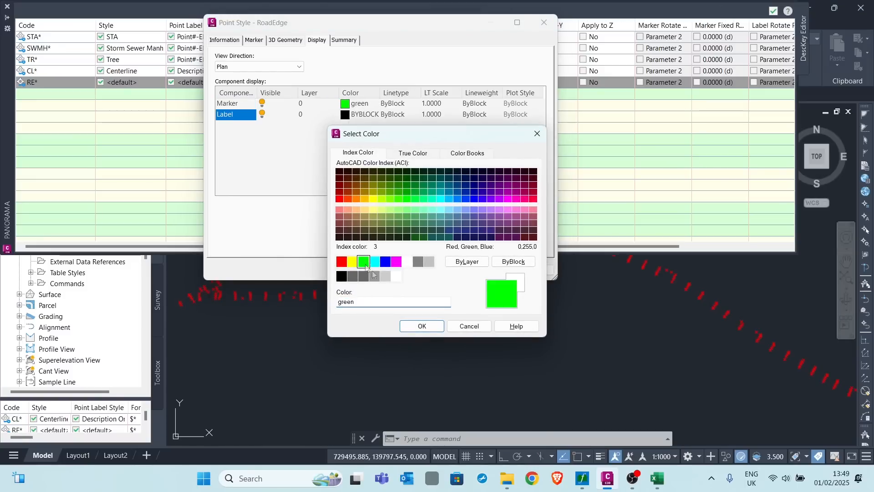
left_click(422, 326)
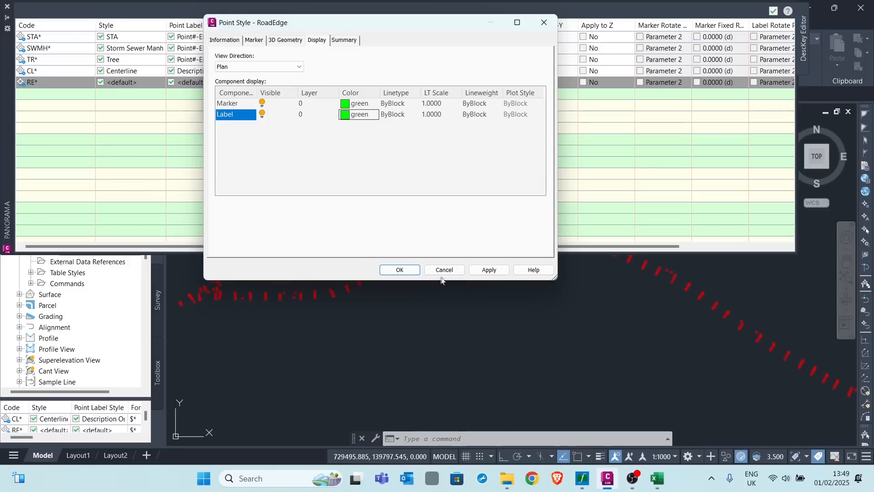
left_click(399, 270)
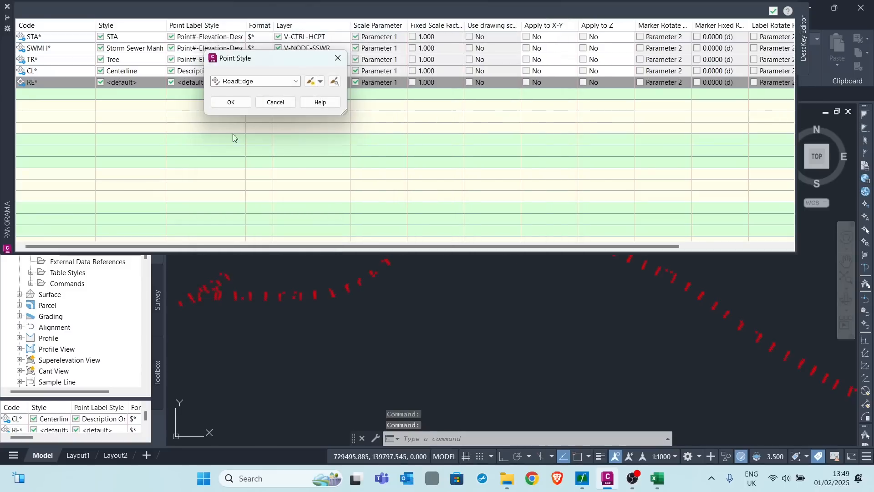
left_click(245, 103)
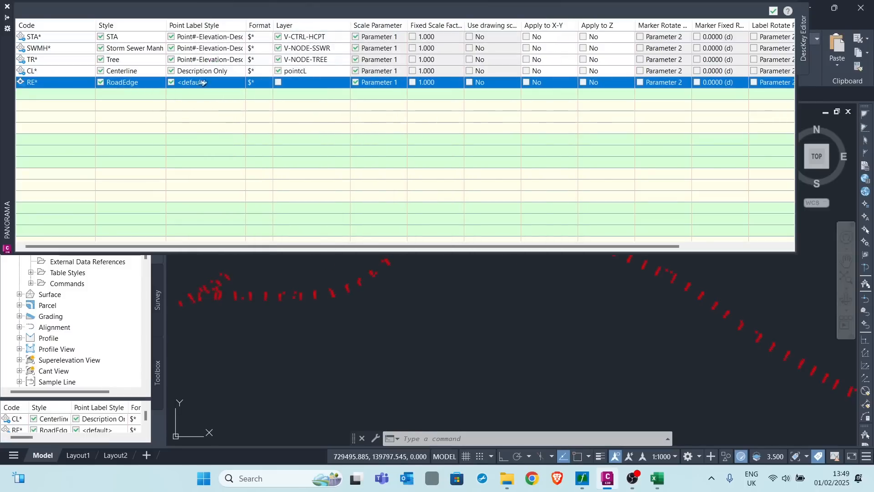
Step: Set the point label style of the RE* key to Description Only
left_click(232, 82)
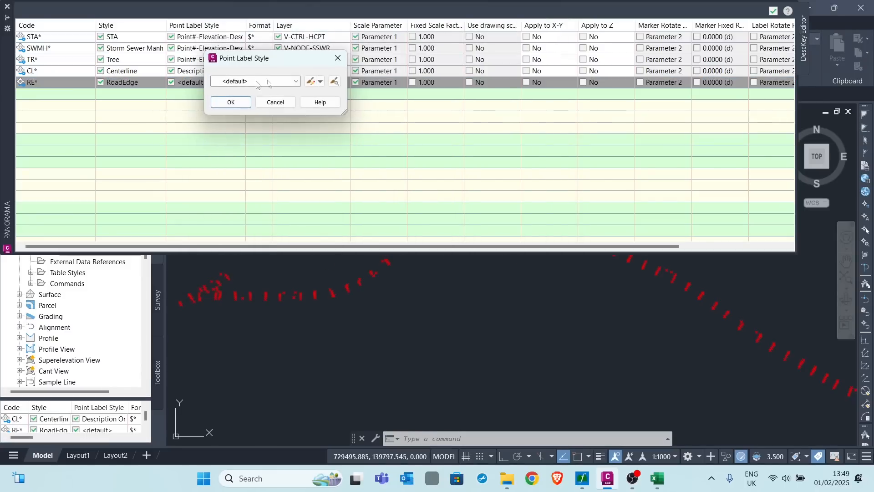
left_click(258, 82)
left_click(259, 91)
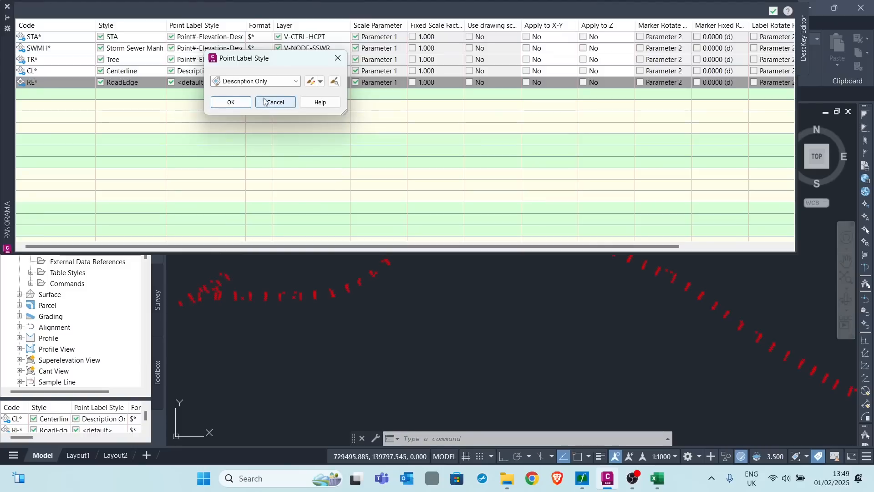
left_click(245, 104)
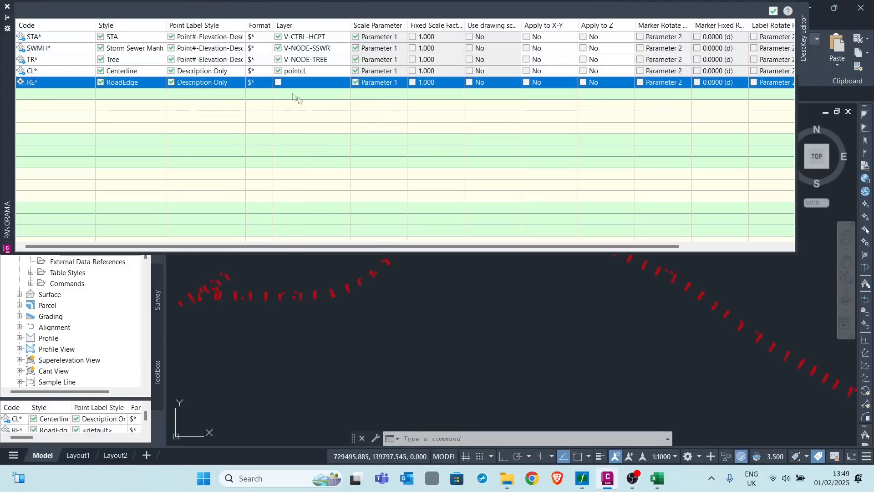
Step: Create a new layer named PointRE and assign it to the RE* key
left_click(314, 82)
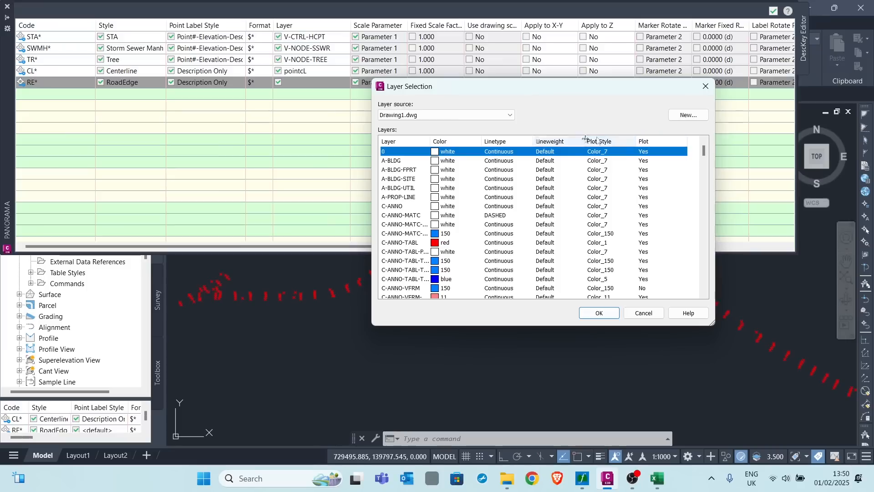
left_click(687, 115)
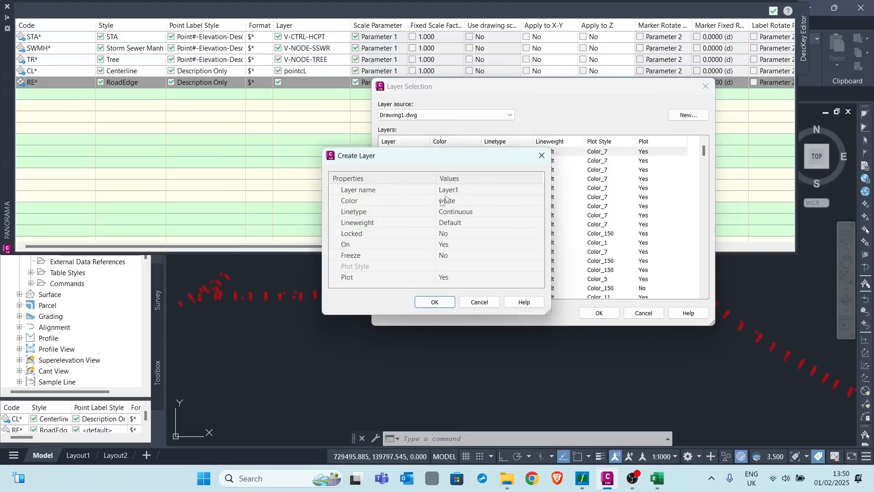
left_click(461, 190)
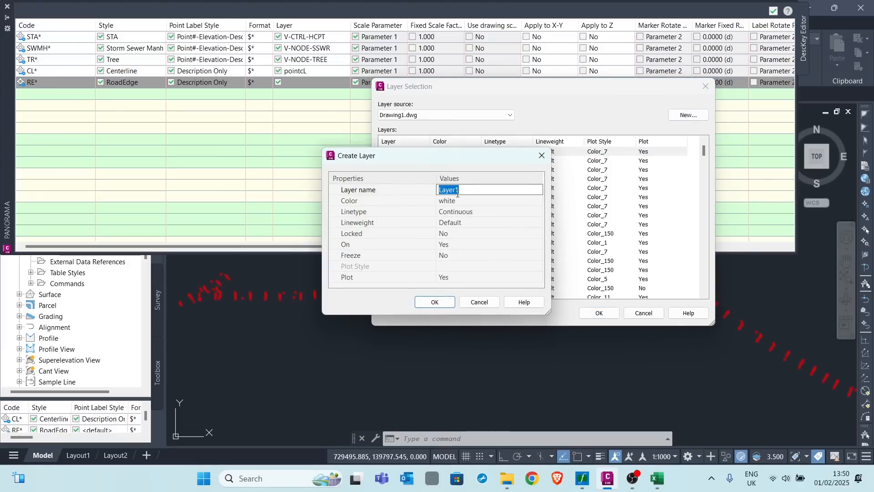
type("RE")
left_click(435, 302)
left_click(599, 312)
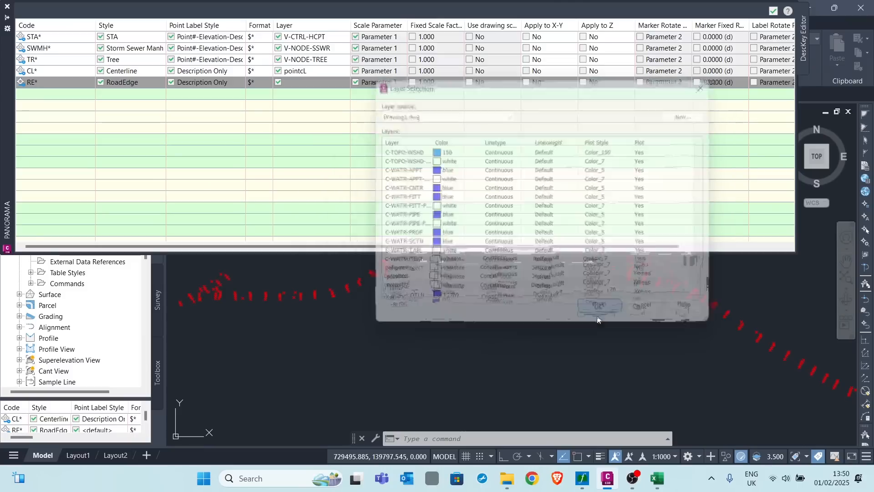
Step: Copy the RE* description key and change the copy's code to FE*
mouse_move(7, 107)
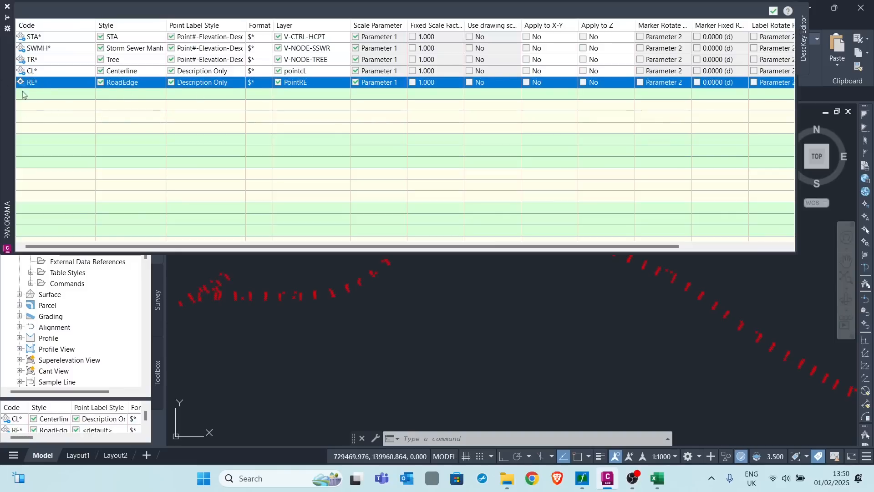
right_click(53, 85)
left_click(88, 99)
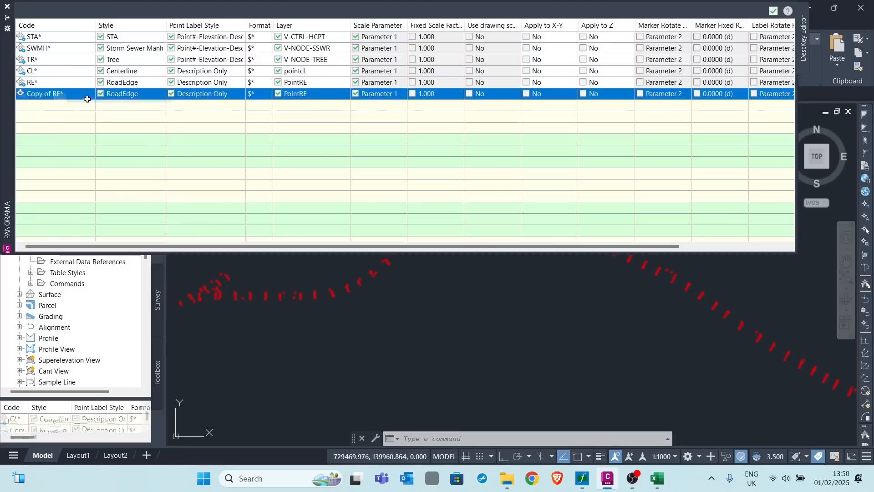
left_click(59, 97)
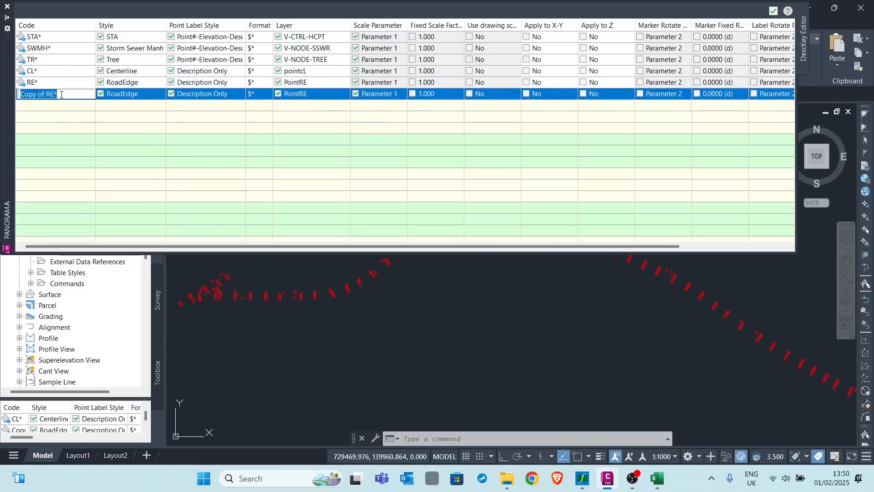
type("F")
Step: Set the point style of the FE* key to Guy Pole
left_click(131, 94)
left_click(272, 80)
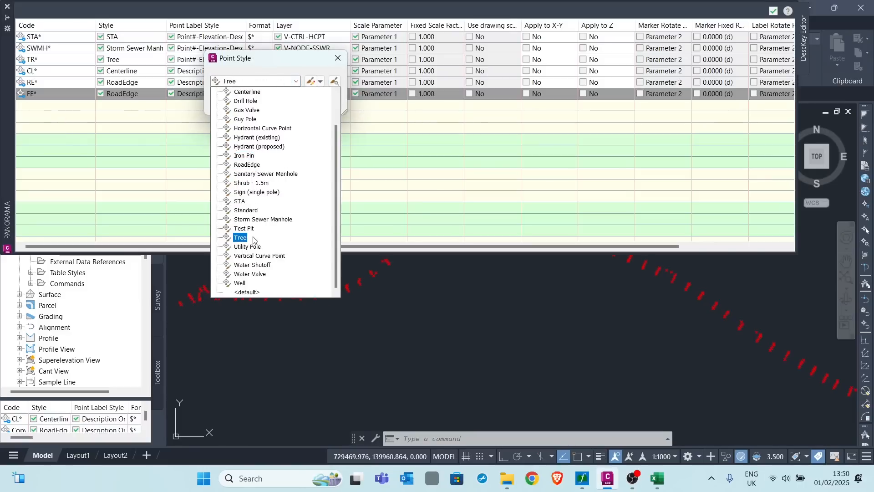
scroll(255, 172, "up", 2)
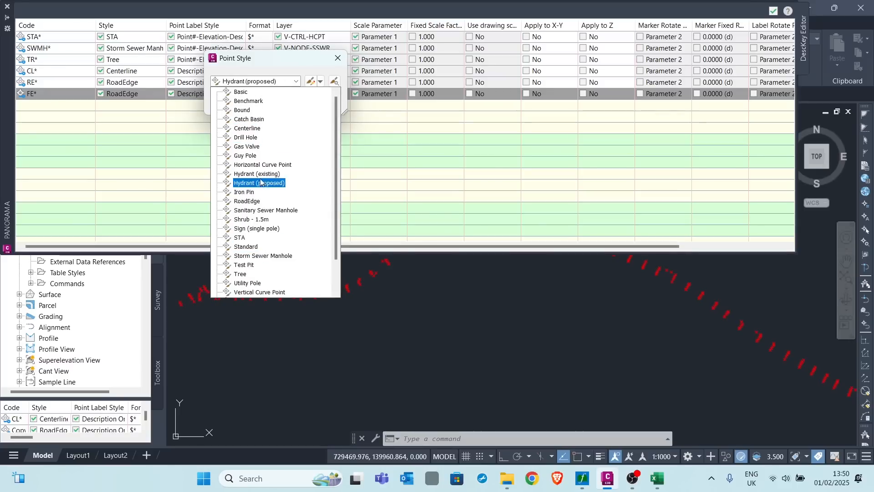
scroll(267, 209, "down", 2)
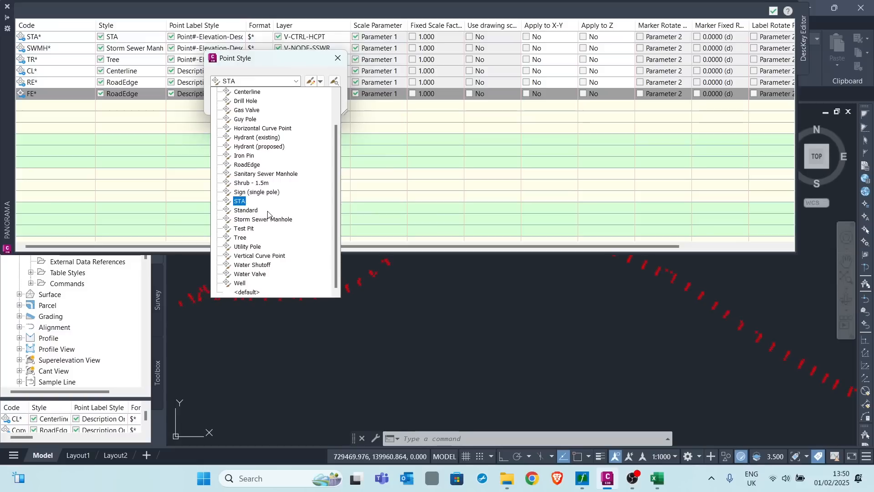
scroll(268, 223, "up", 2)
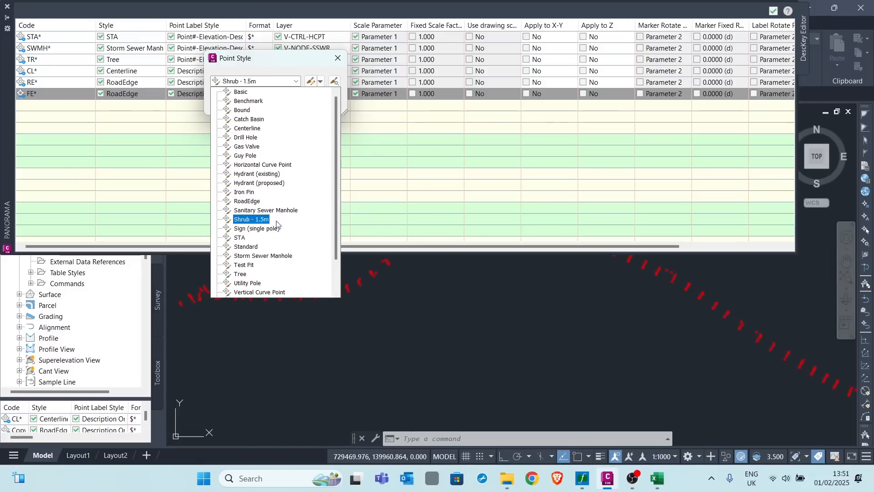
left_click(246, 156)
left_click(231, 102)
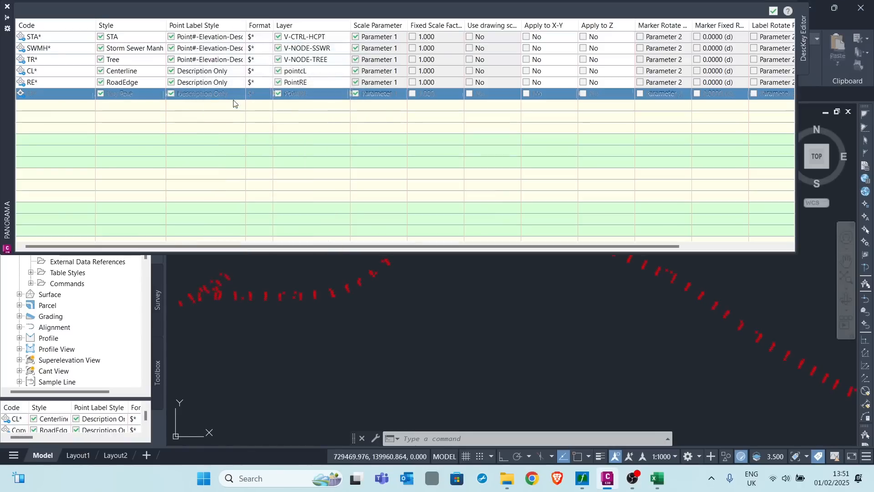
Step: Assign layer 0 to the FE* key
left_click(322, 95)
scroll(402, 197, "up", 3)
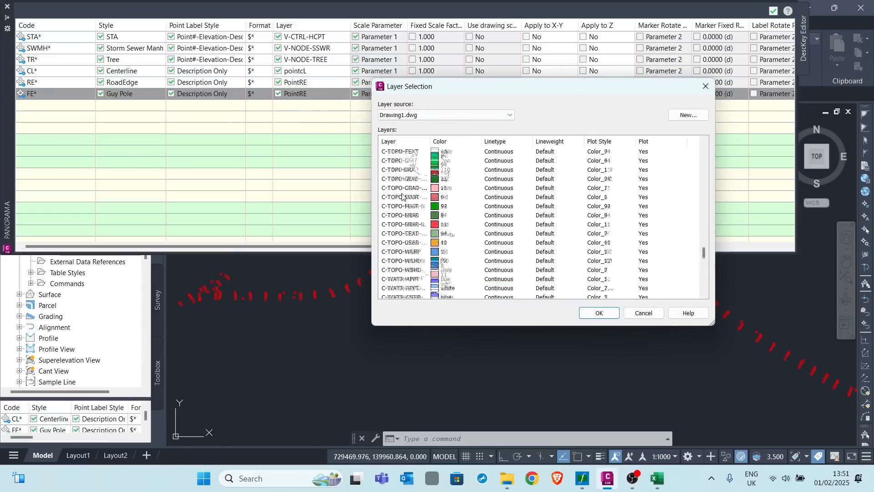
scroll(402, 197, "up", 15)
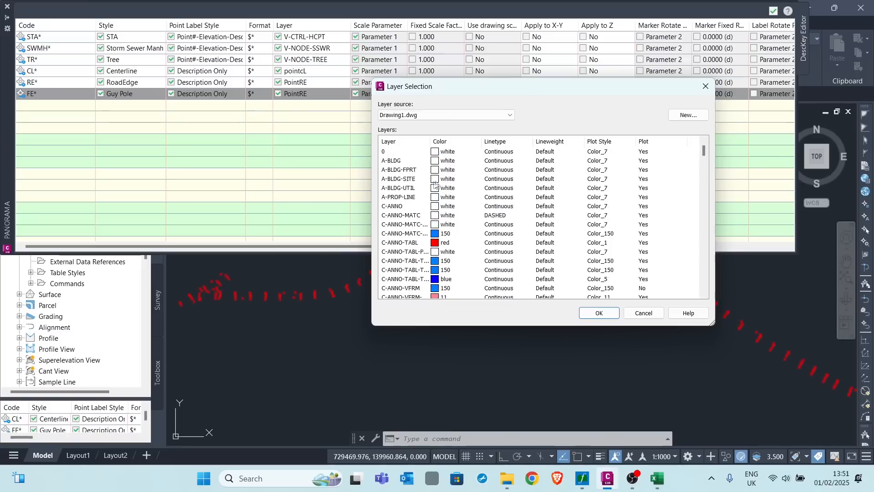
left_click(393, 151)
left_click(599, 313)
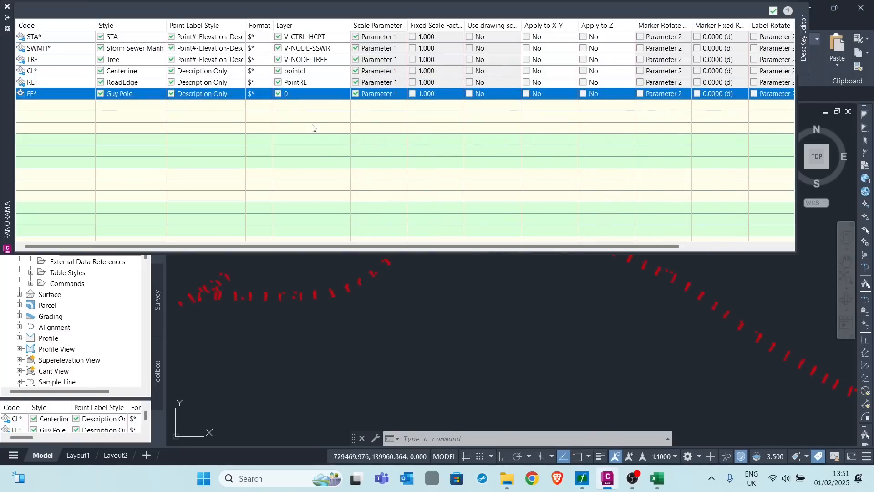
Step: Switch to Excel and look through the description codes in Road Topo.csv for codes that still need a key
key("alt+Tab")
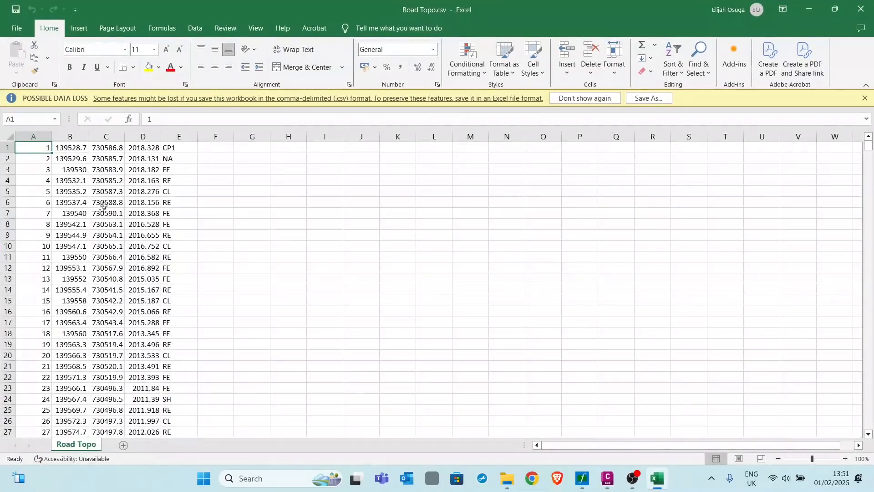
scroll(102, 203, "down", 20)
scroll(182, 382, "down", 3)
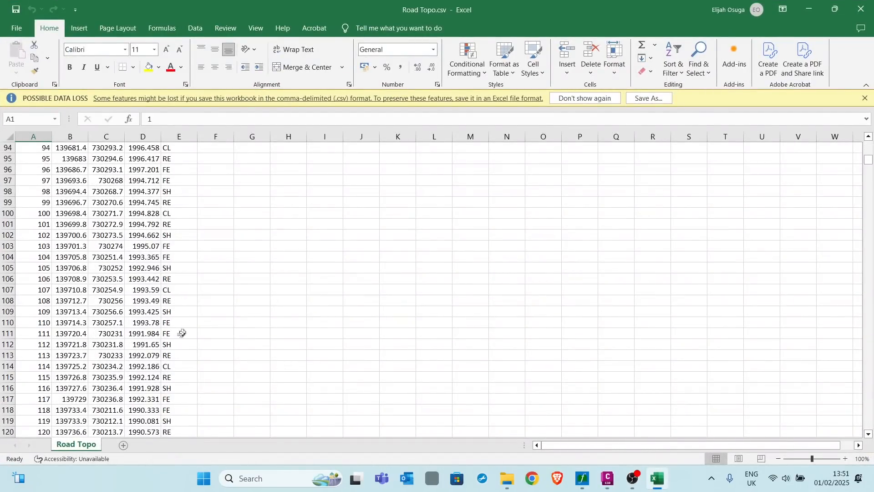
scroll(180, 333, "down", 20)
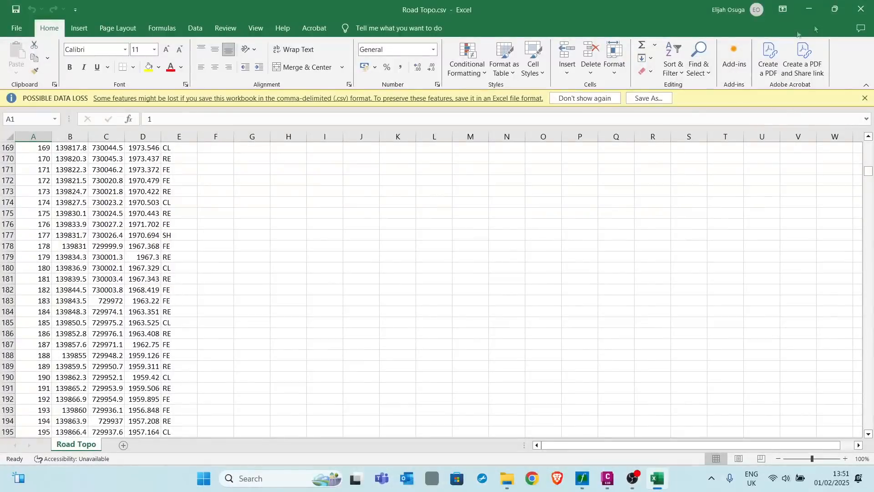
Step: Switch back to Civil 3D and close the description key editor, keeping the edited keys
left_click(809, 9)
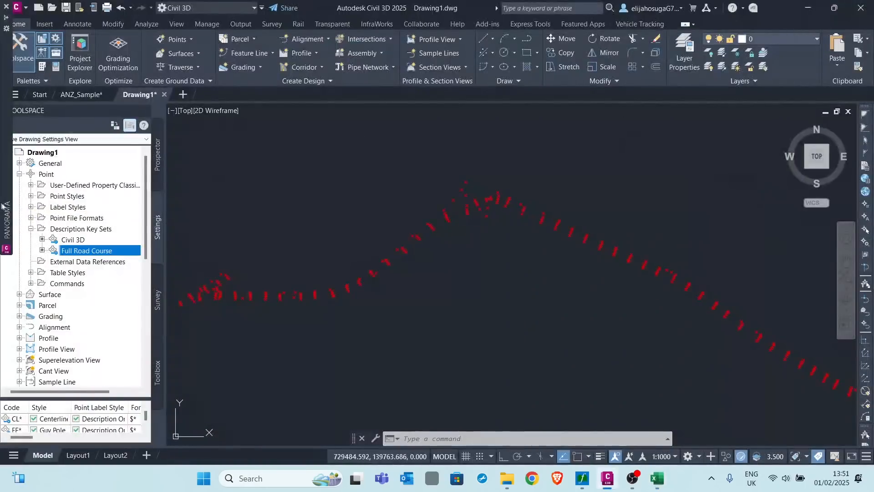
mouse_move(1, 207)
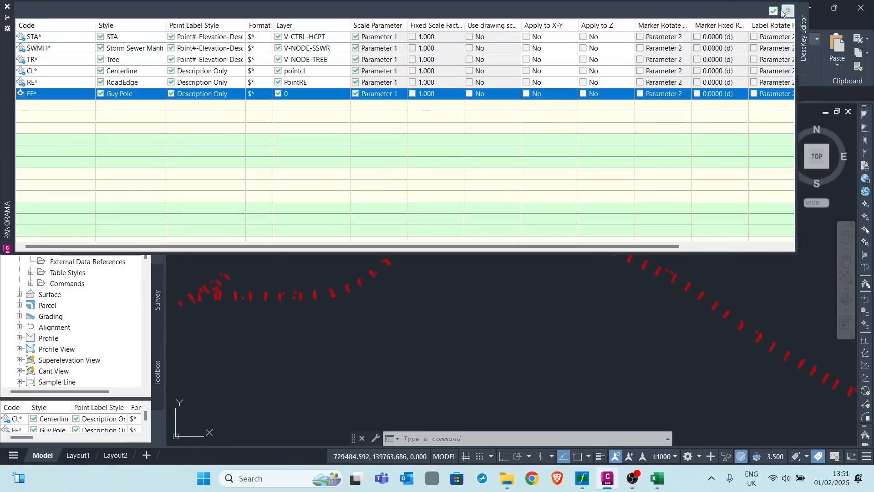
scroll(281, 331, "down", 10)
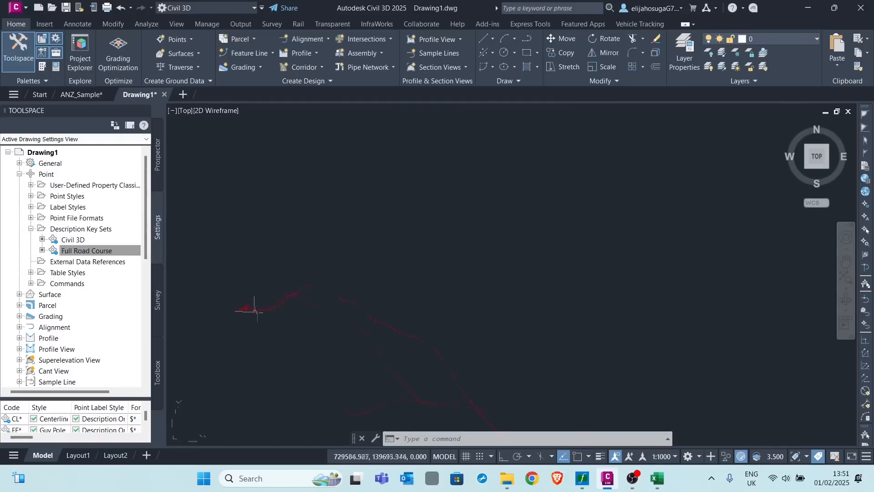
scroll(342, 234, "up", 7)
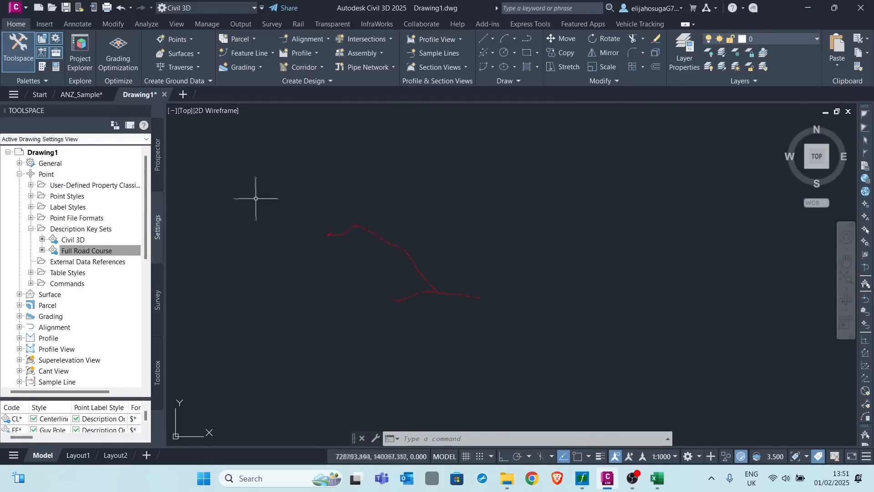
Step: Apply the description keys to the _All Points point group
left_click(157, 168)
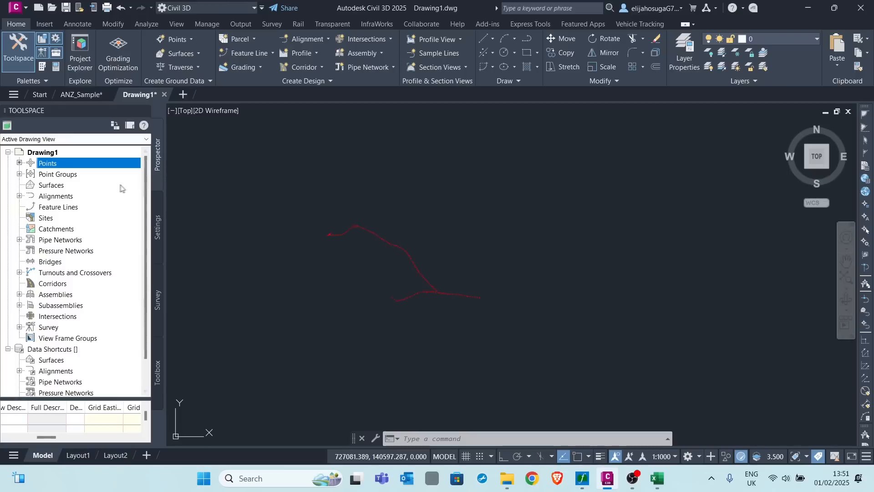
left_click(19, 174)
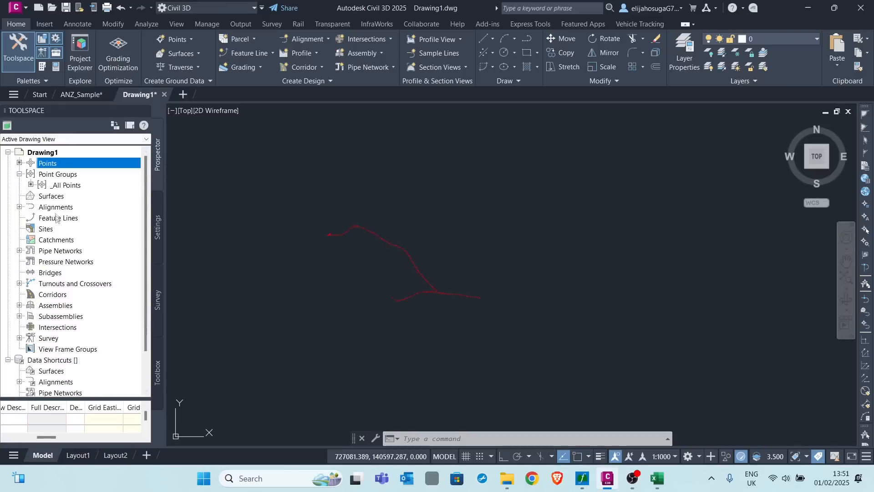
left_click(63, 187)
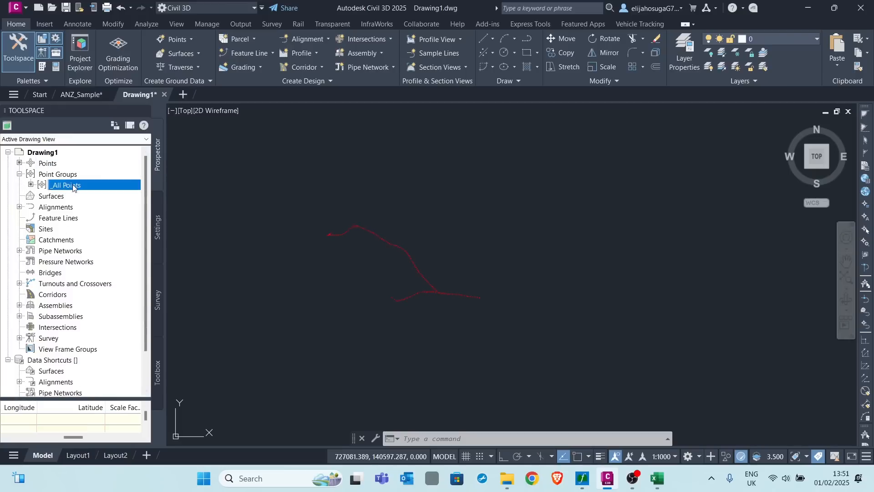
scroll(454, 251, "up", 4)
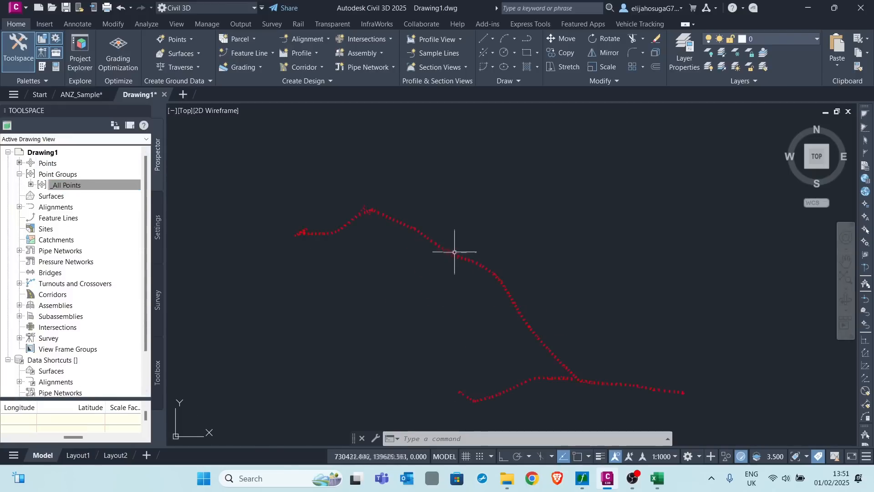
scroll(465, 249, "down", 3)
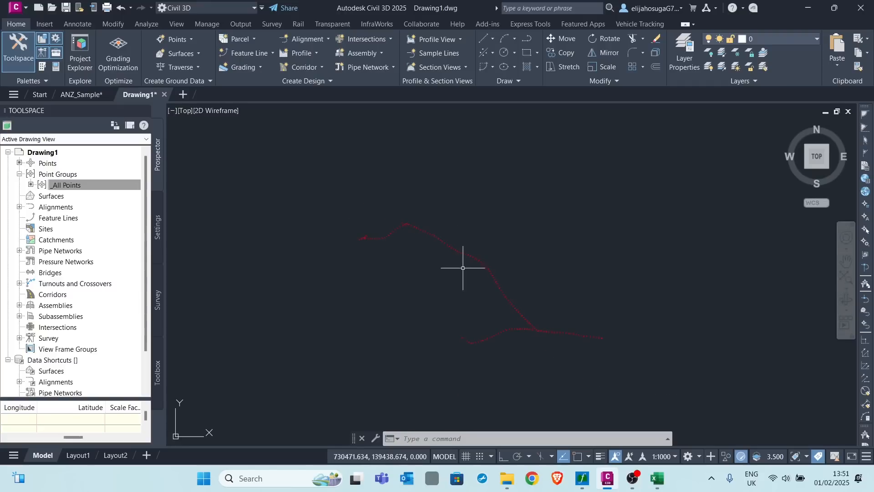
left_click(78, 183)
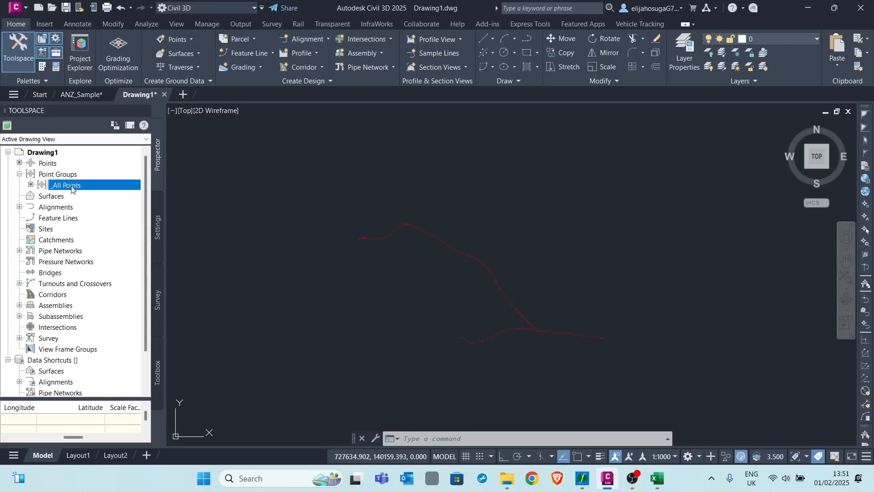
right_click(71, 189)
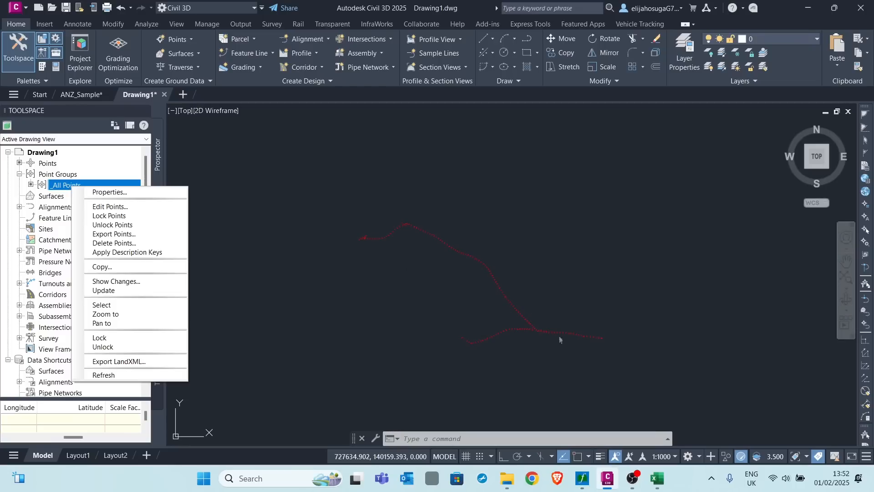
left_click(128, 252)
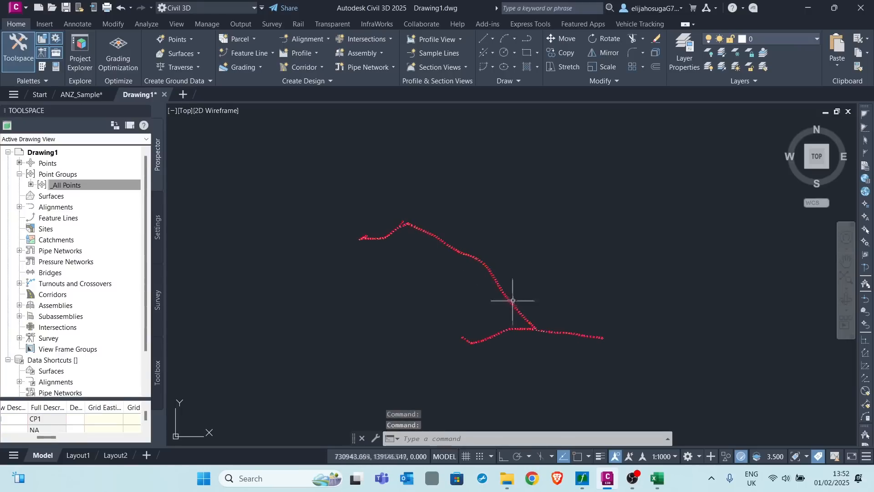
Step: Examine the point markers and description labels along the whole road, comparing the FE, RE and CL symbols
scroll(510, 297, "up", 2)
scroll(508, 294, "up", 6)
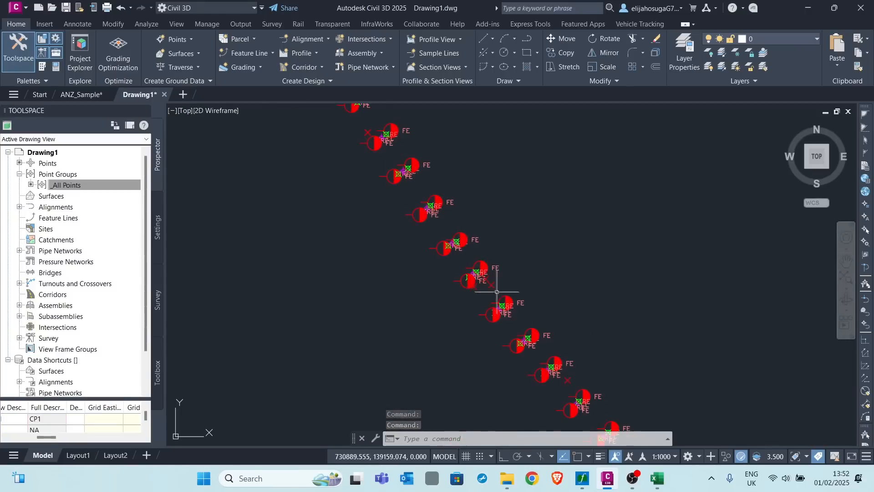
scroll(510, 305, "up", 2)
scroll(510, 305, "down", 8)
scroll(510, 306, "up", 2)
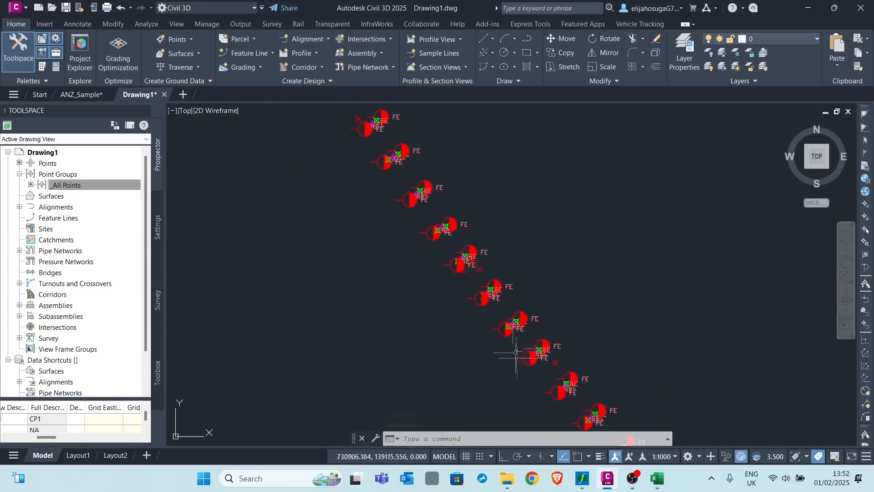
scroll(510, 305, "up", 8)
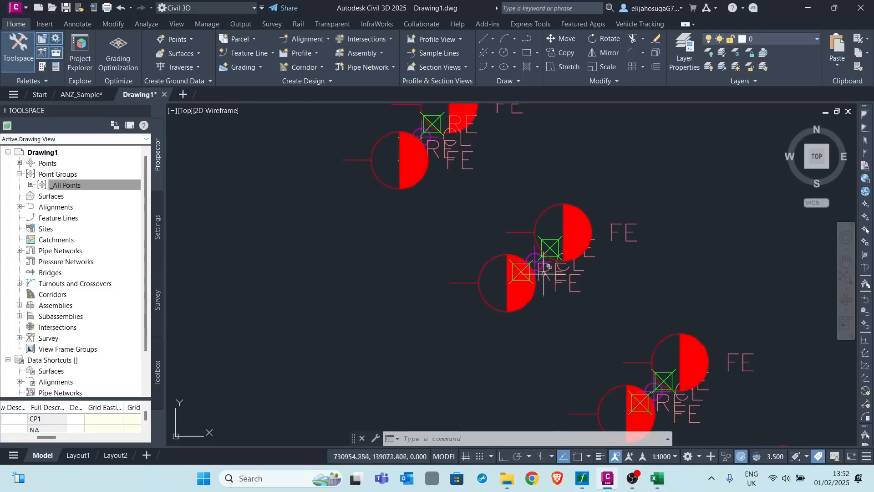
scroll(546, 256, "down", 8)
scroll(642, 312, "up", 5)
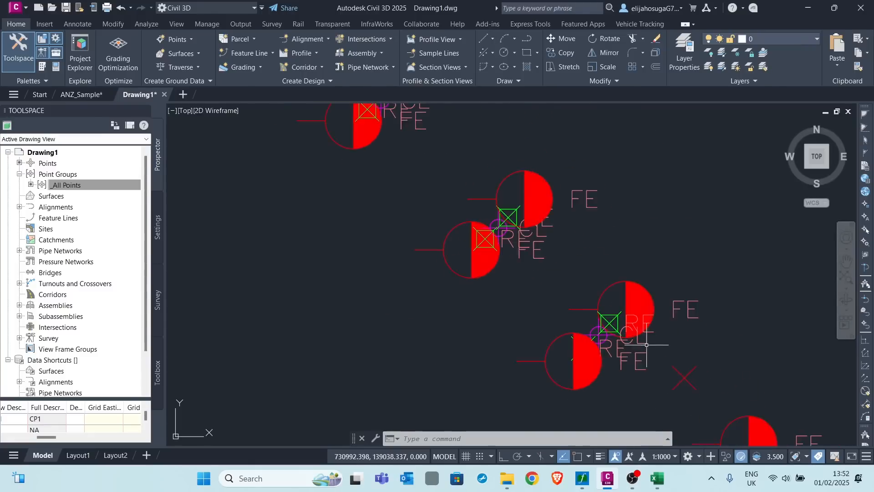
scroll(642, 312, "down", 6)
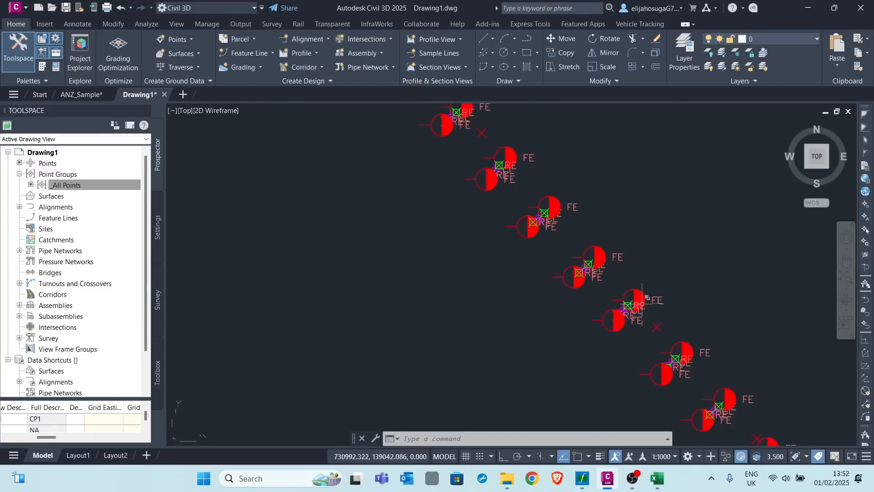
scroll(610, 270, "up", 8)
scroll(609, 282, "down", 7)
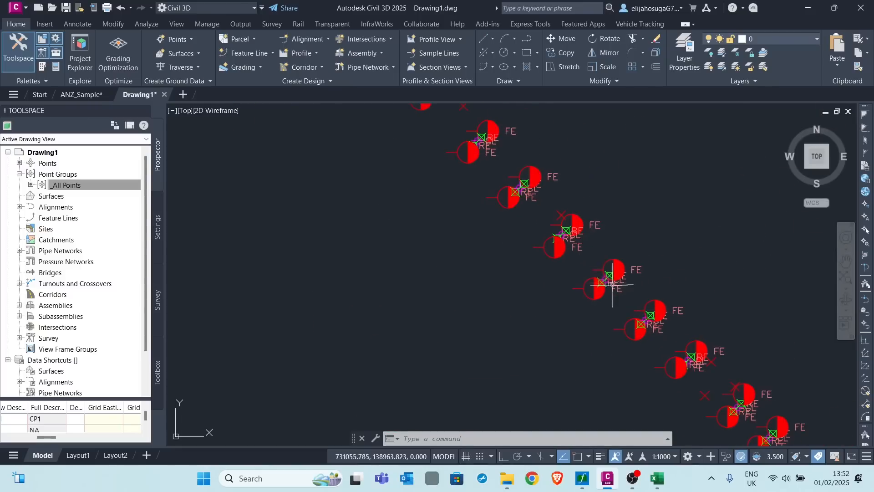
scroll(611, 261, "up", 4)
scroll(621, 258, "down", 6)
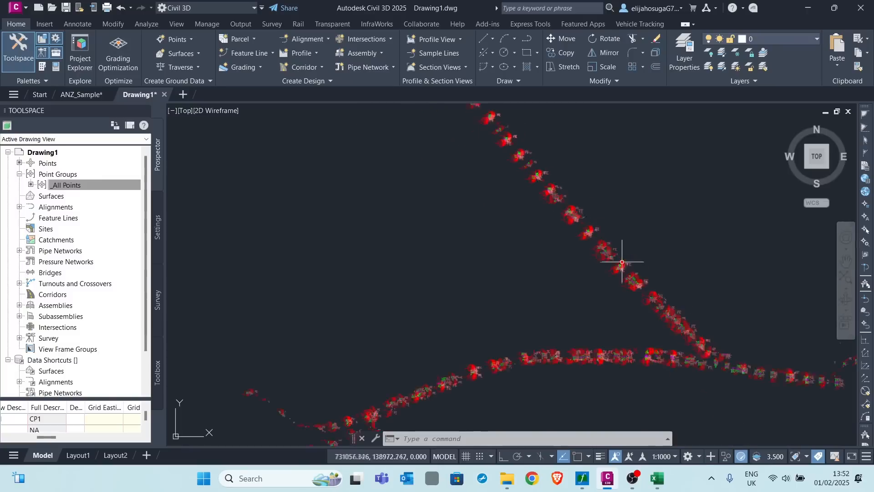
scroll(500, 241, "down", 6)
middle_click_drag(500, 241, 535, 297)
scroll(337, 149, "up", 8)
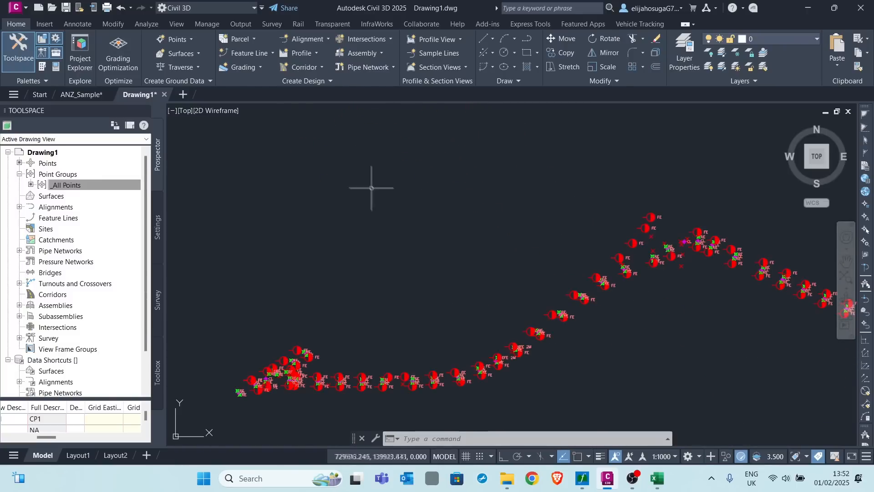
mouse_move(443, 338)
middle_mouse_down()
mouse_move(409, 254)
mouse_move(367, 254)
middle_mouse_up()
scroll(367, 253, "up", 6)
scroll(367, 251, "down", 8)
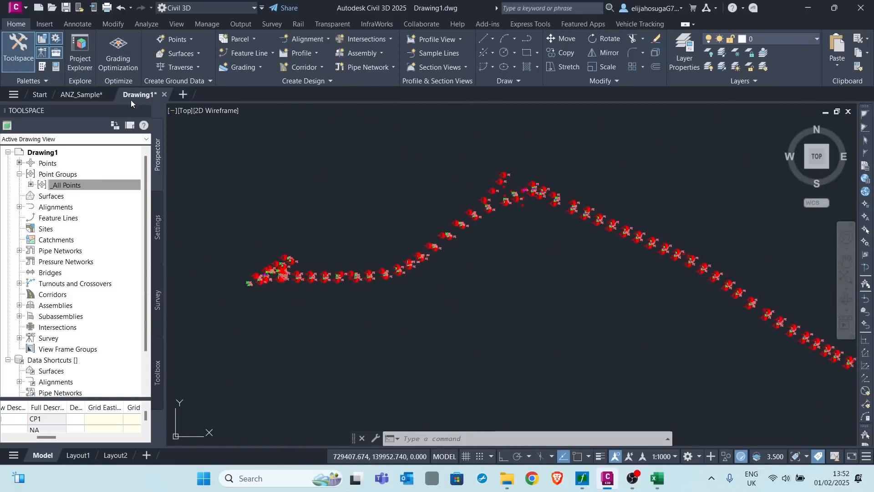
Step: Open the keys of the Full Road Course description key set for editing
left_click(155, 236)
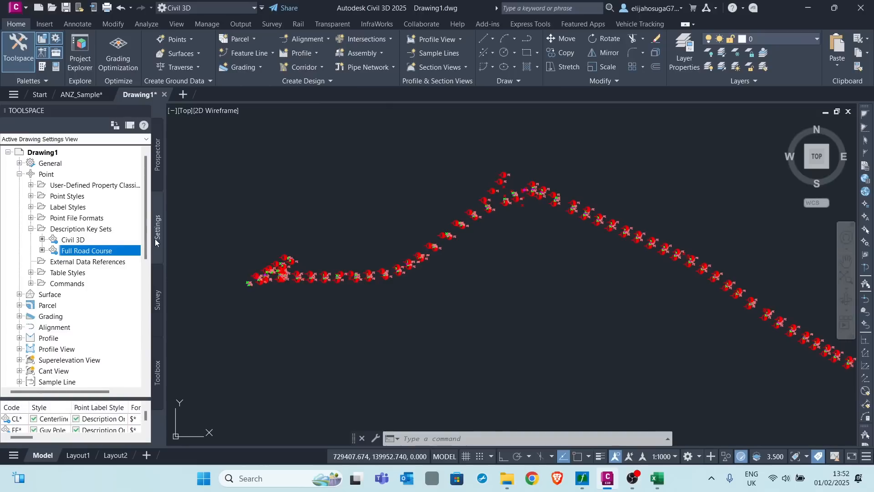
right_click(77, 256)
left_click(107, 274)
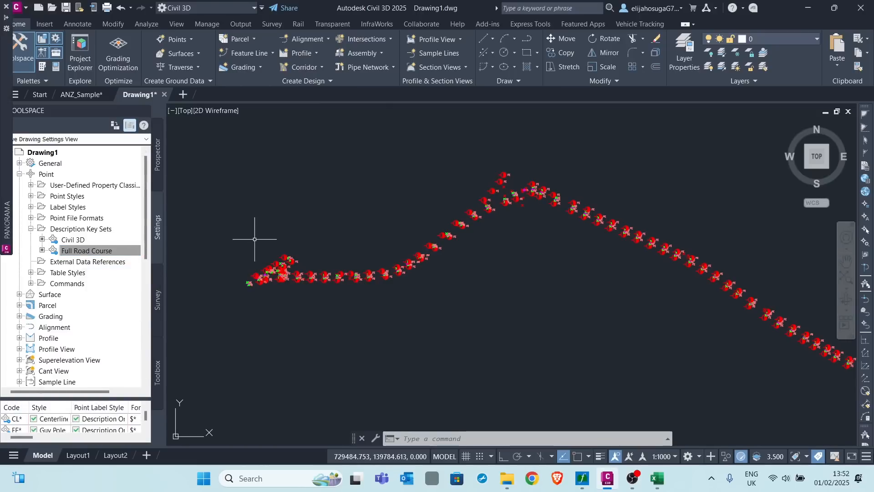
left_click(94, 252)
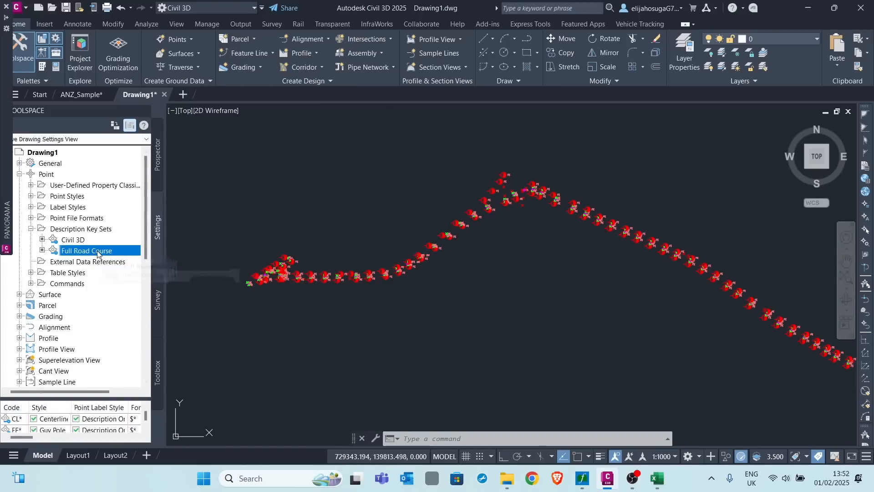
mouse_move(1, 170)
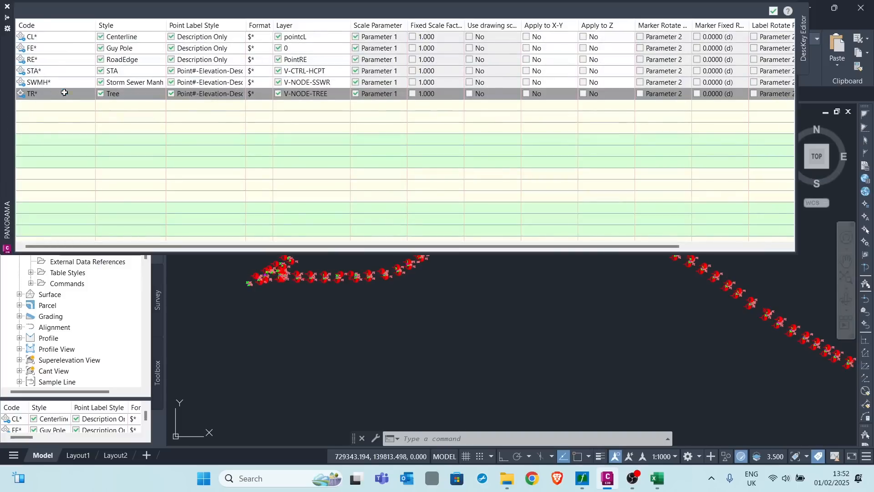
left_click(97, 92)
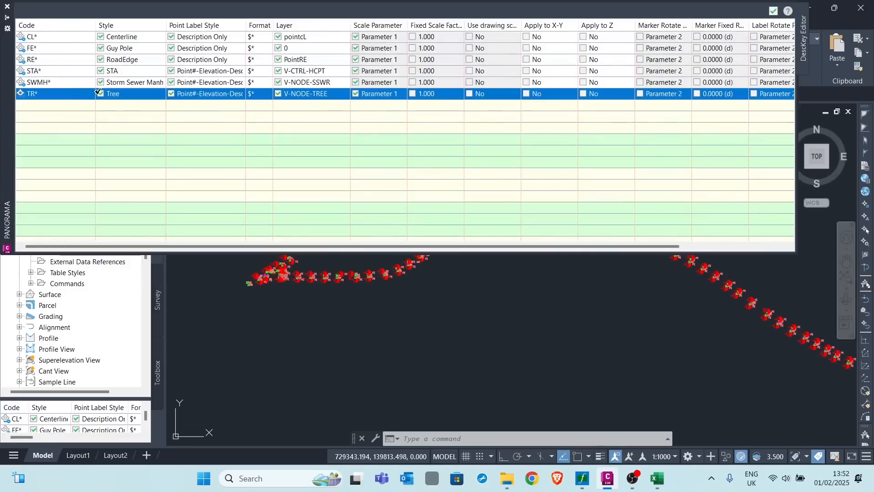
Step: Start creating a new point style for the FE* key in place of Guy Pole
left_click(163, 50)
left_click(155, 50)
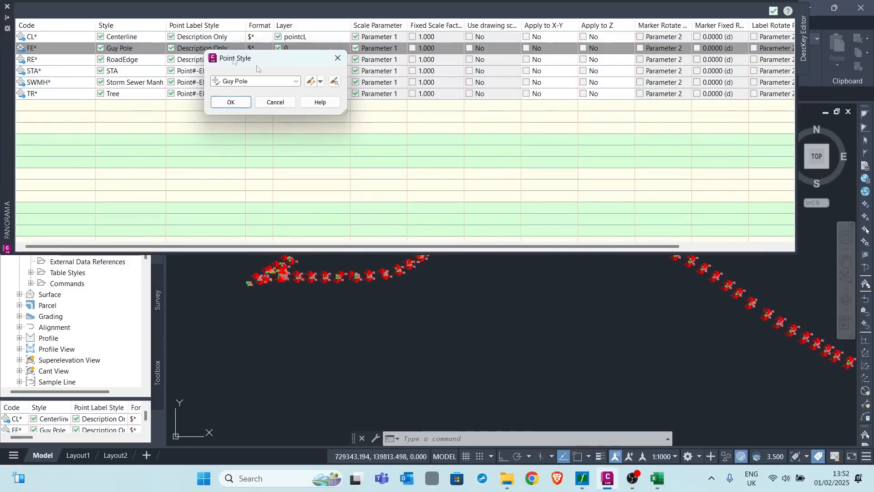
left_click(321, 81)
left_click(333, 87)
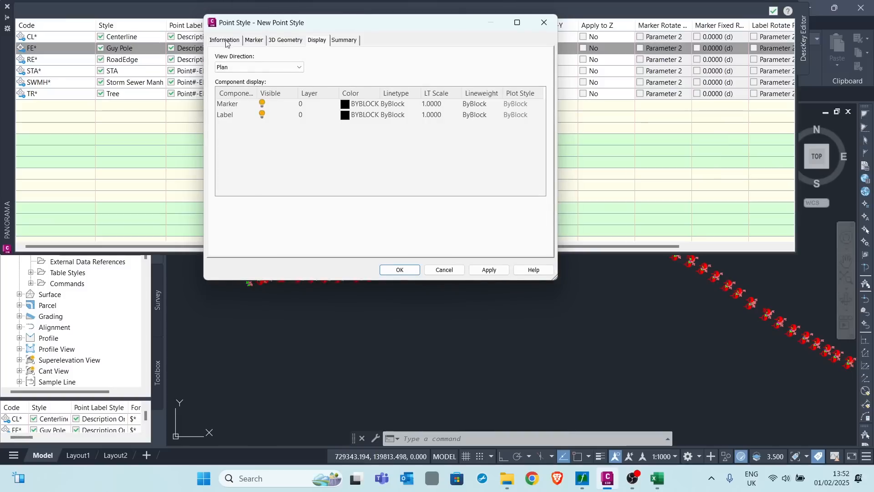
Step: Try different custom markers for the new point style, choose the X marker without a surrounding square, and apply it
left_click(258, 40)
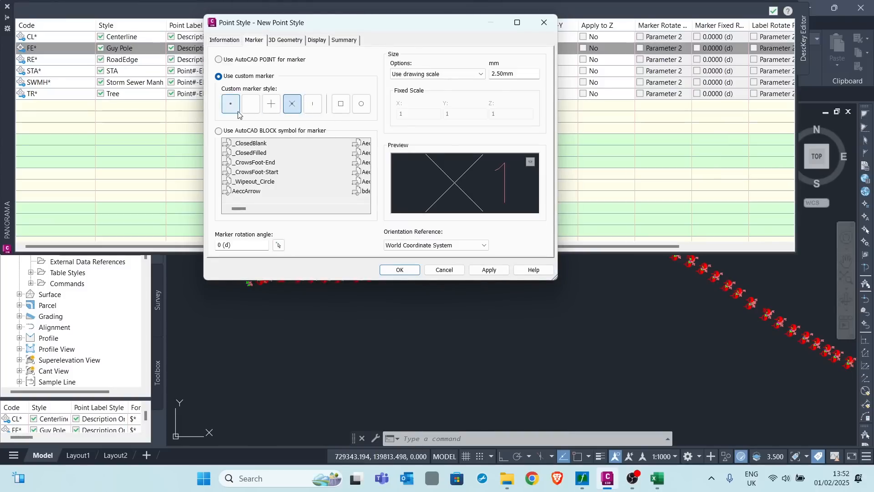
left_click(273, 107)
left_click(292, 105)
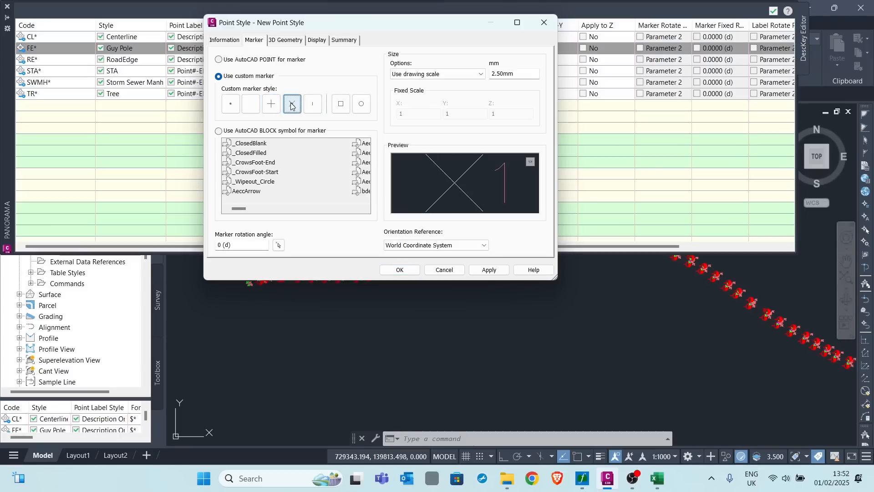
left_click(314, 106)
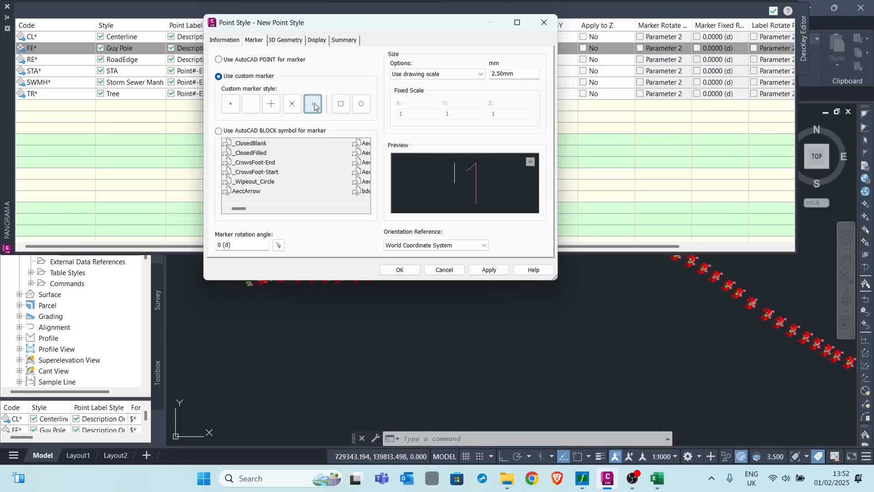
left_click(334, 104)
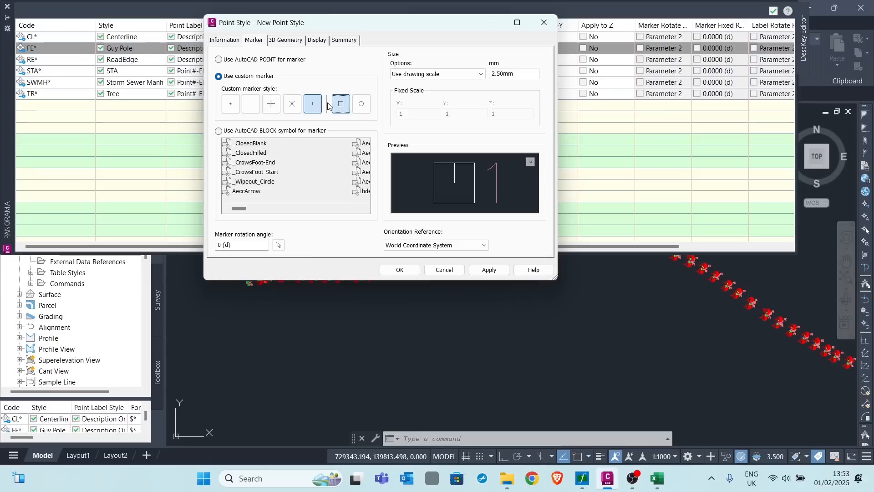
left_click(292, 105)
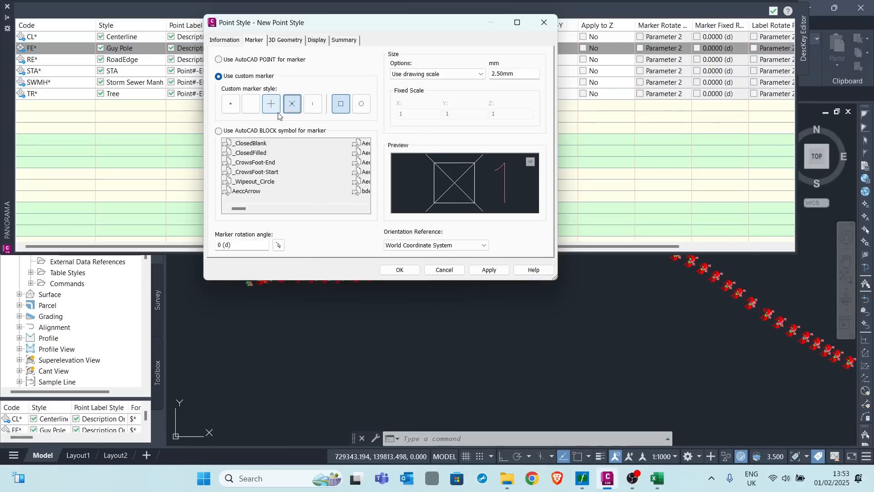
left_click(341, 104)
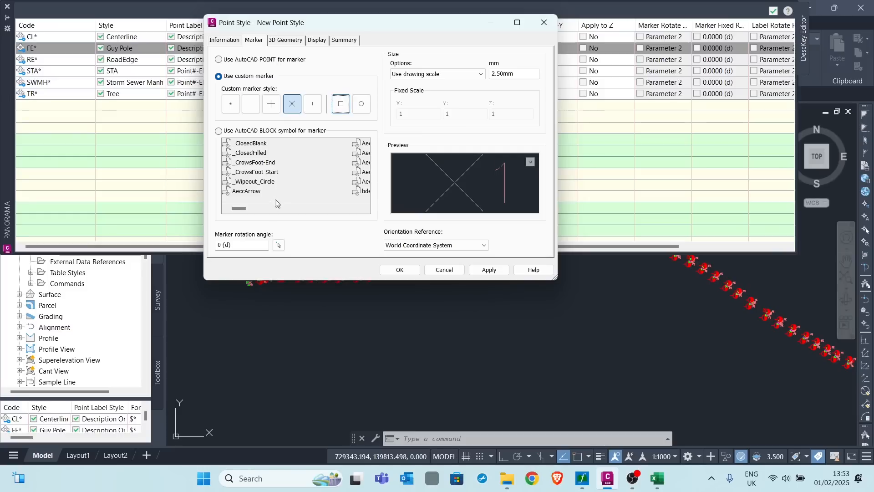
left_click(489, 270)
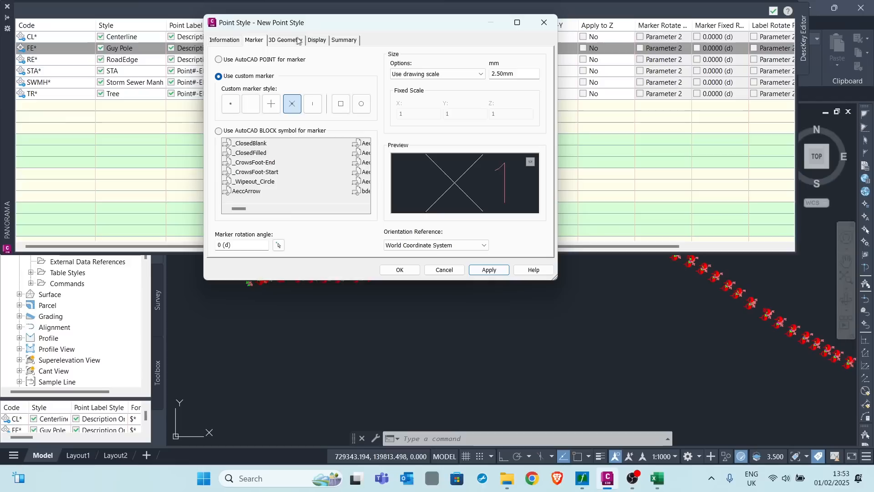
Step: Set the new point style's marker colour to cyan and its label colour to green for the plan view
left_click(318, 42)
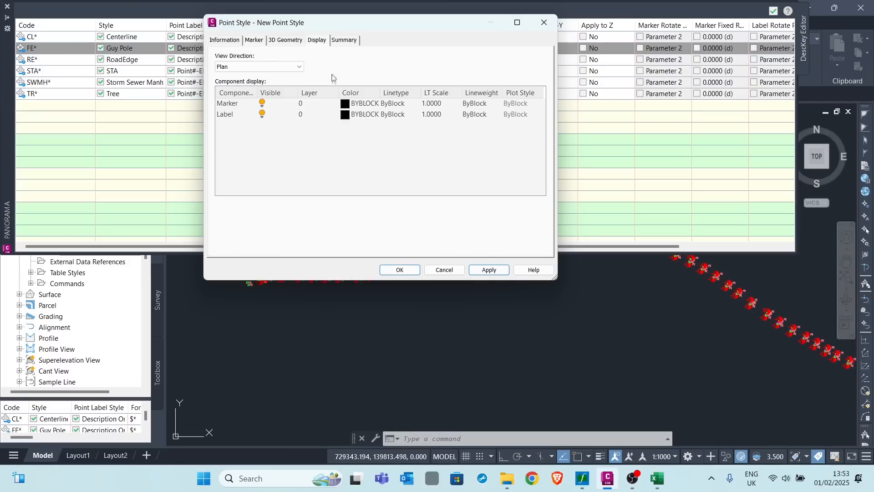
left_click(345, 103)
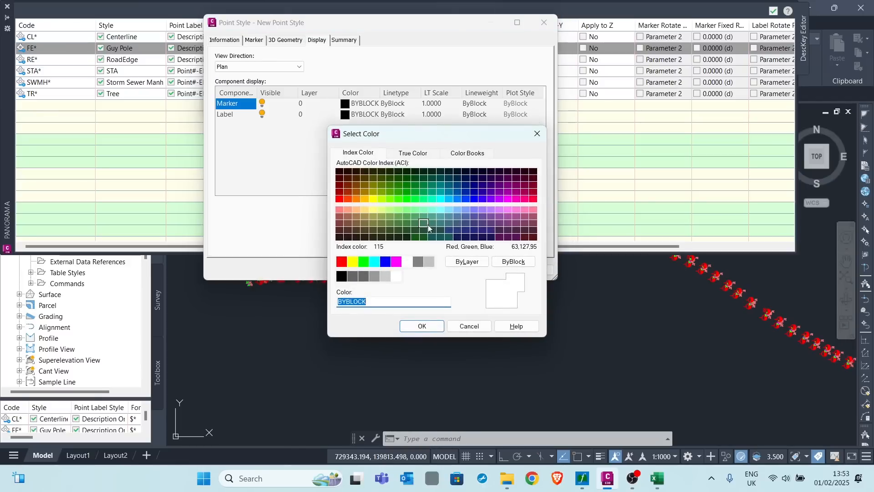
left_click(374, 261)
left_click(422, 326)
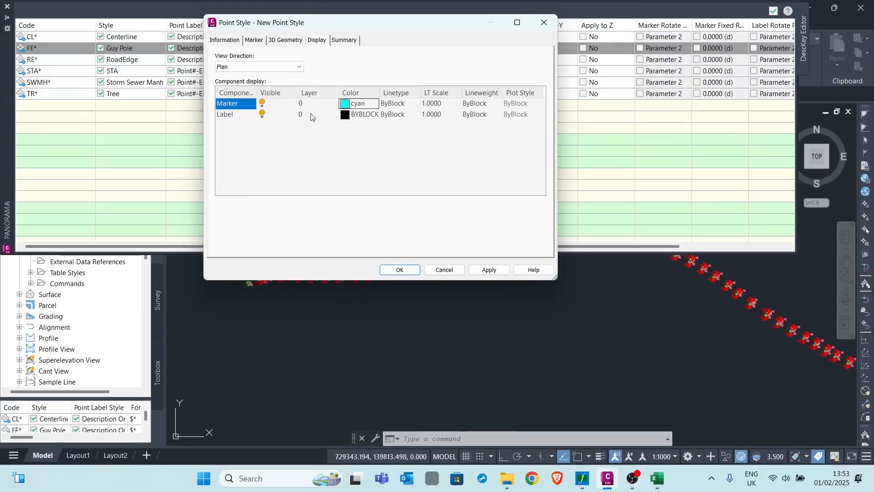
left_click(347, 114)
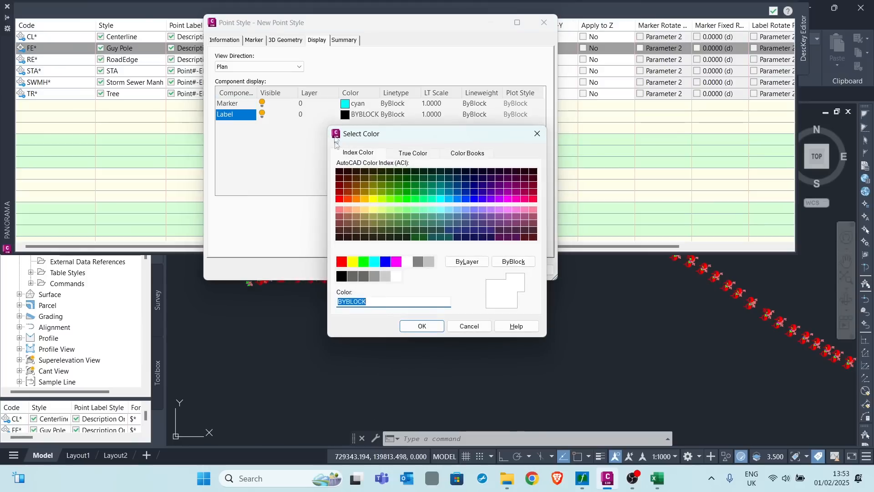
left_click(364, 263)
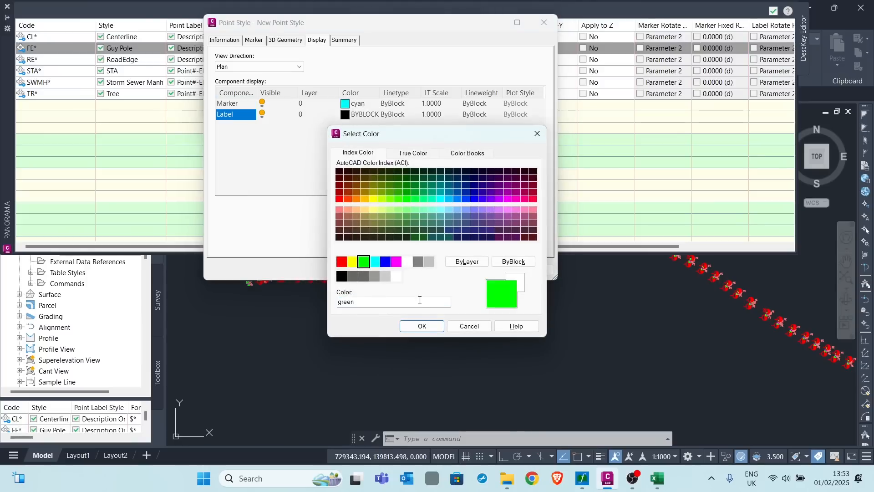
left_click(421, 325)
Step: Change the marker colour to green to match the label and save the new point style
left_click(353, 104)
left_click(364, 261)
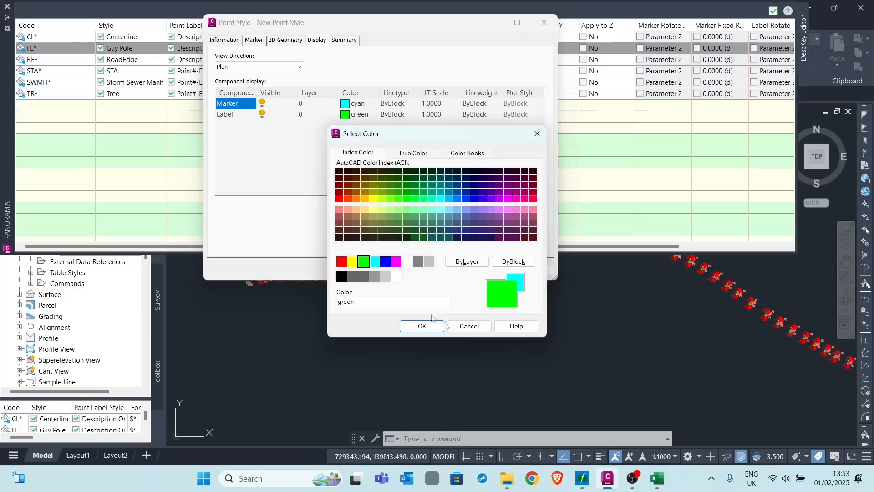
left_click(422, 324)
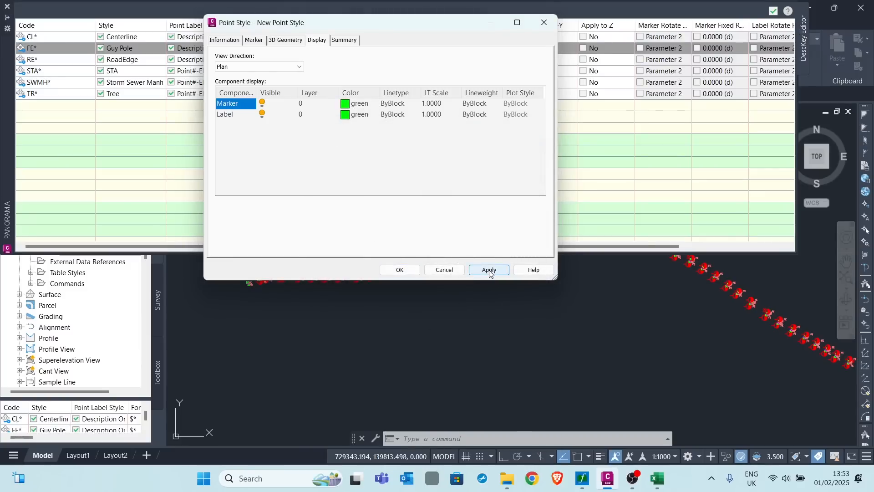
left_click(400, 269)
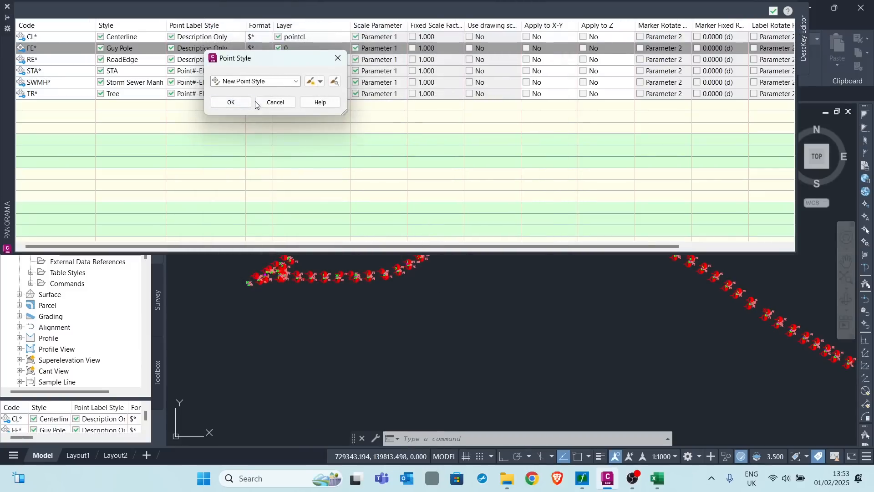
Step: Reopen the new point style for editing and rename it FE
left_click(321, 81)
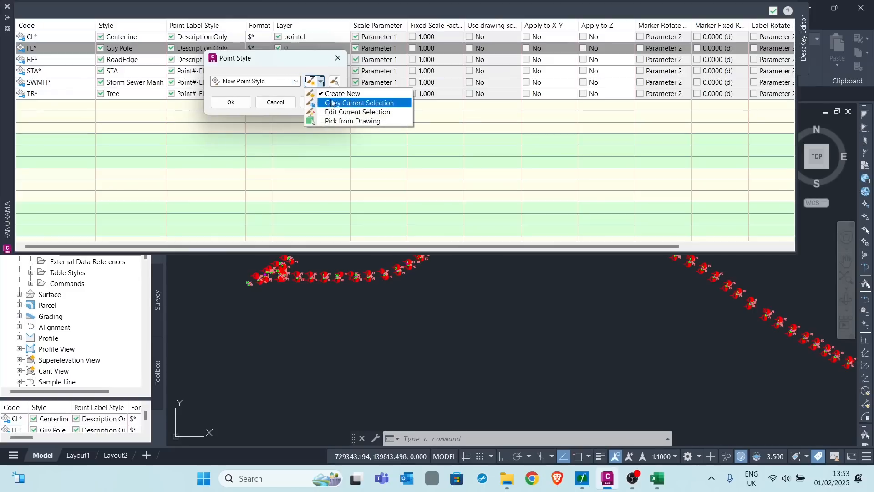
left_click(346, 112)
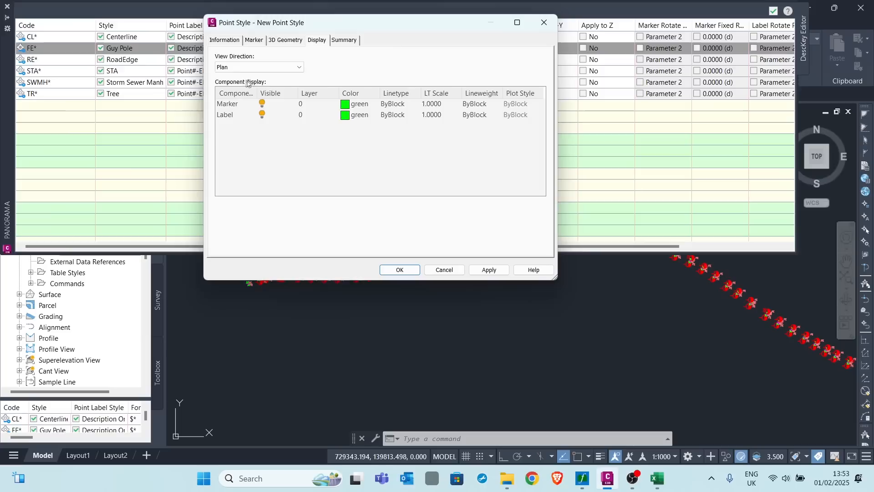
left_click(225, 40)
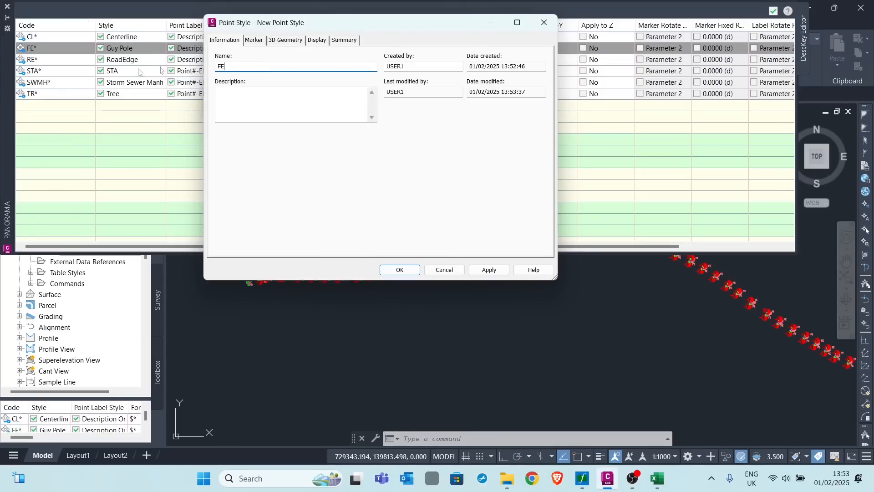
Step: Set both the marker and label colours of the FE point style to cyan and apply the change
left_click(316, 45)
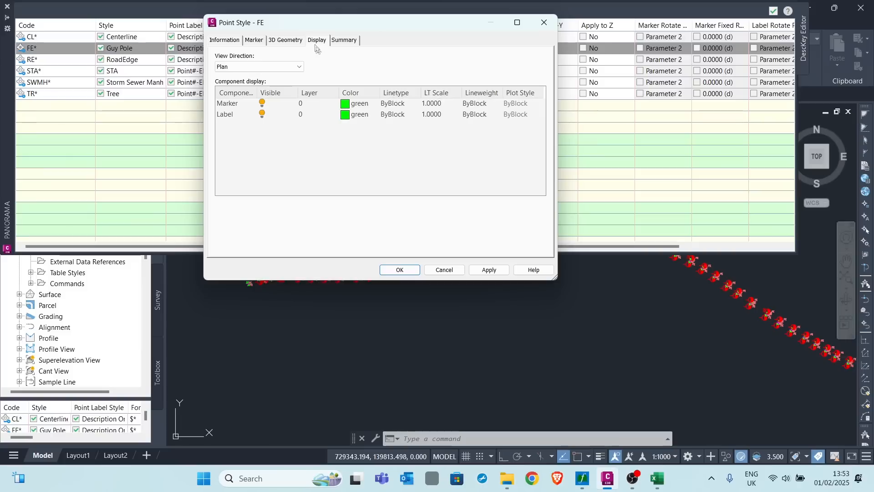
left_click(345, 103)
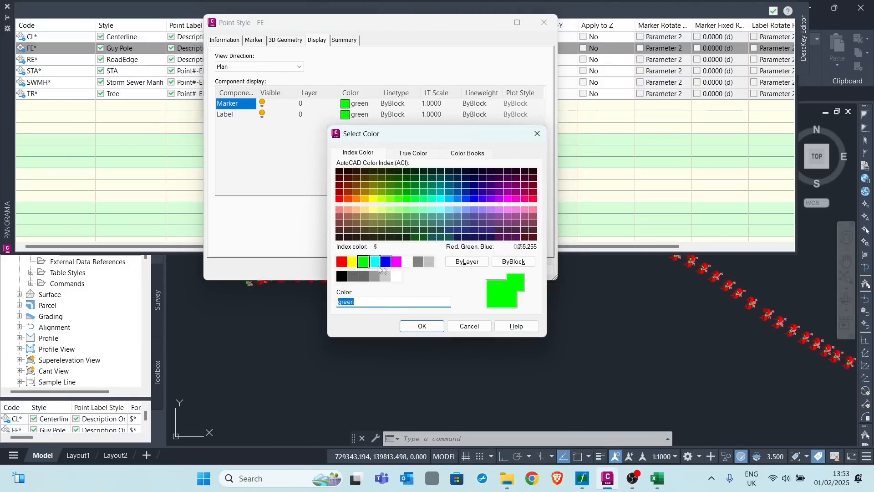
left_click(374, 262)
left_click(422, 327)
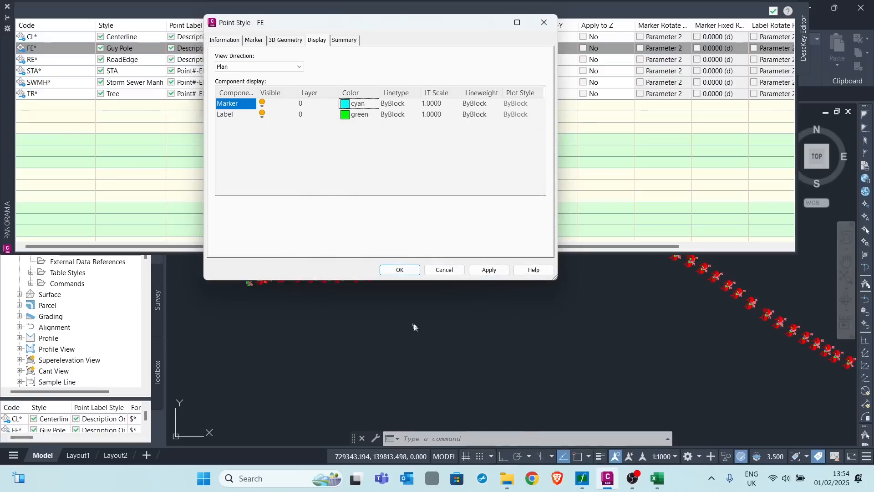
left_click(345, 114)
left_click(375, 262)
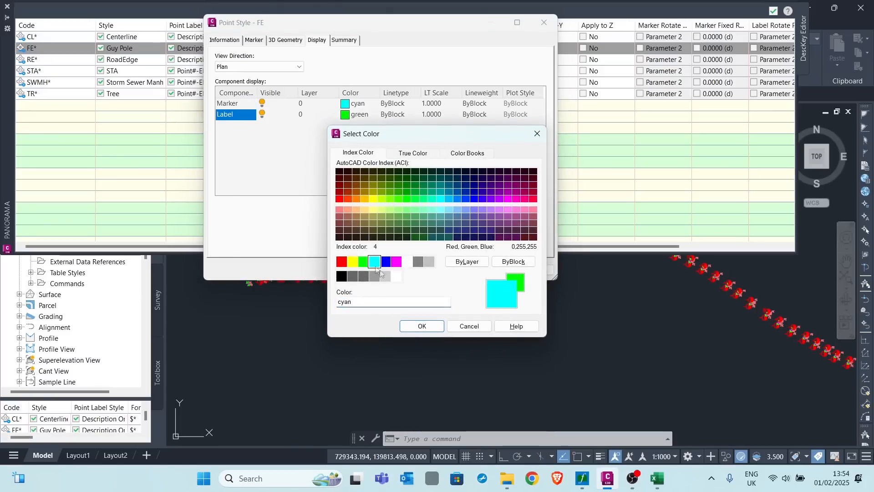
left_click(424, 325)
left_click(489, 270)
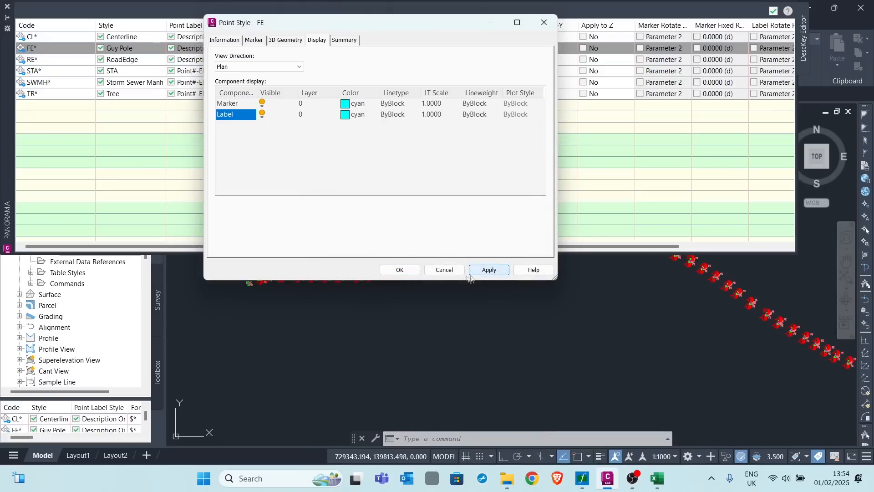
Step: Save the FE point style, assign it to the FE* key and close the description key editor
left_click(399, 269)
left_click(231, 101)
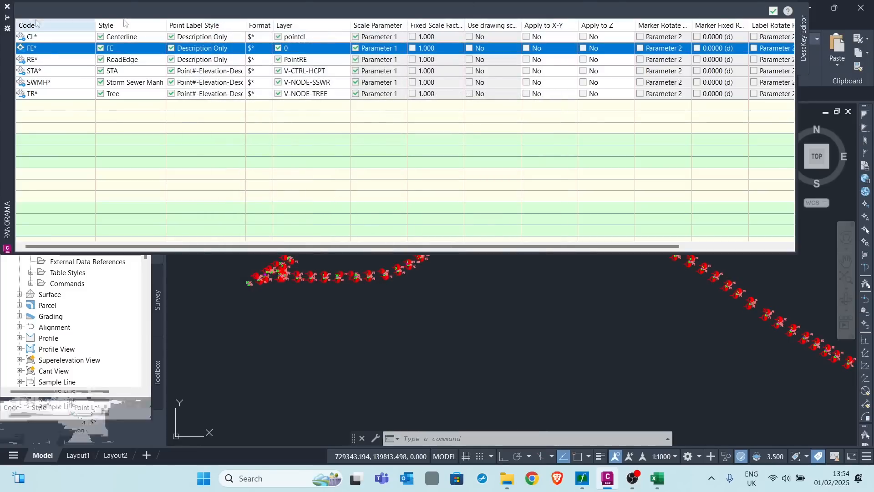
left_click(773, 11)
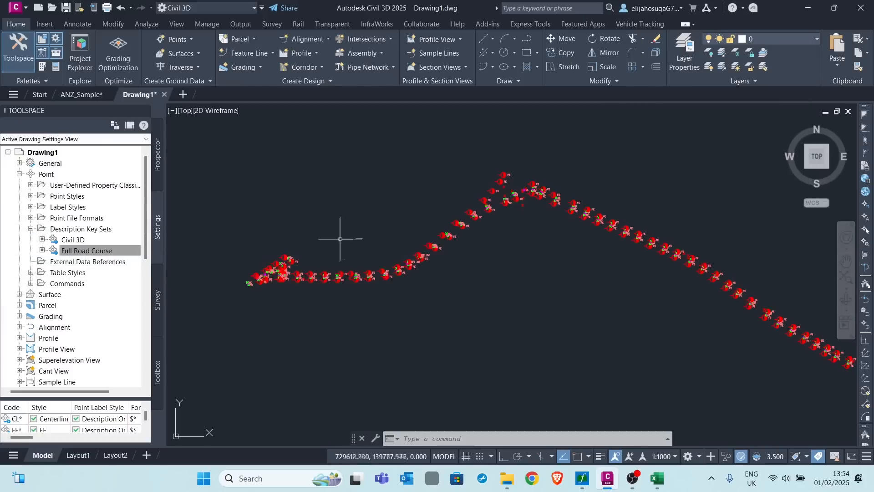
Step: Apply the description keys to the _All Points group so the drawing's points take the updated FE style
scroll(342, 236, "up", 2)
left_click(90, 252)
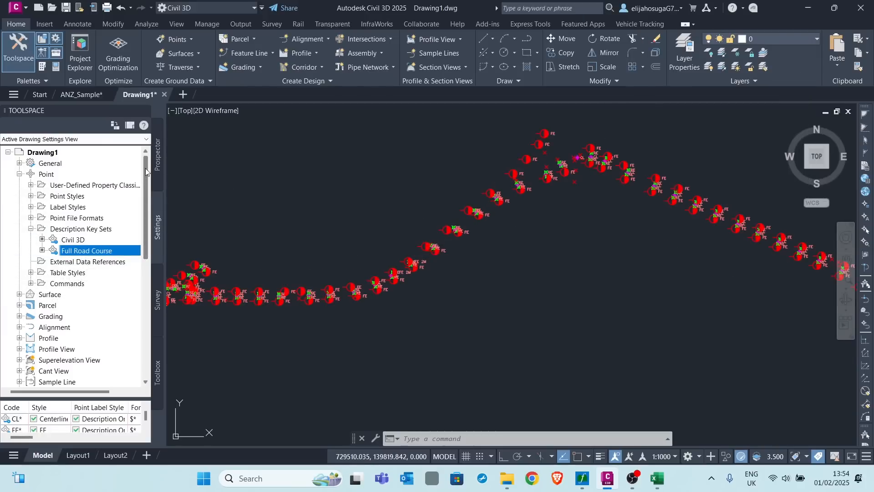
left_click(157, 155)
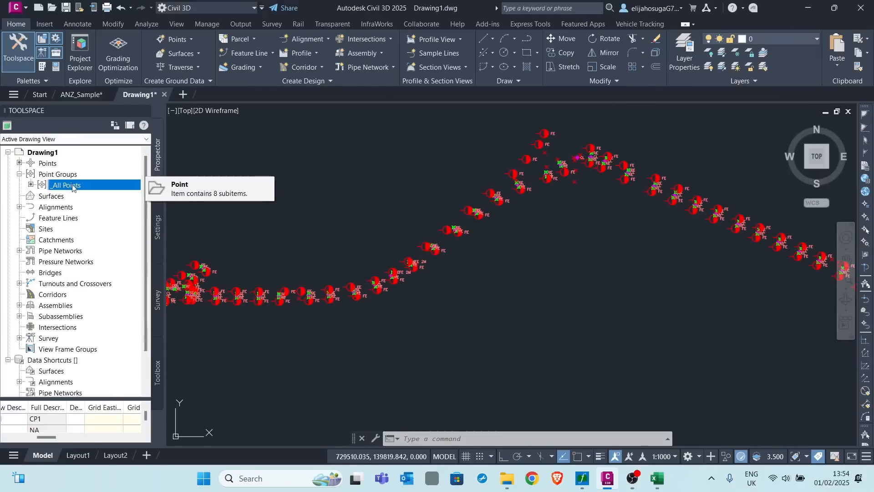
right_click(73, 188)
left_click(136, 251)
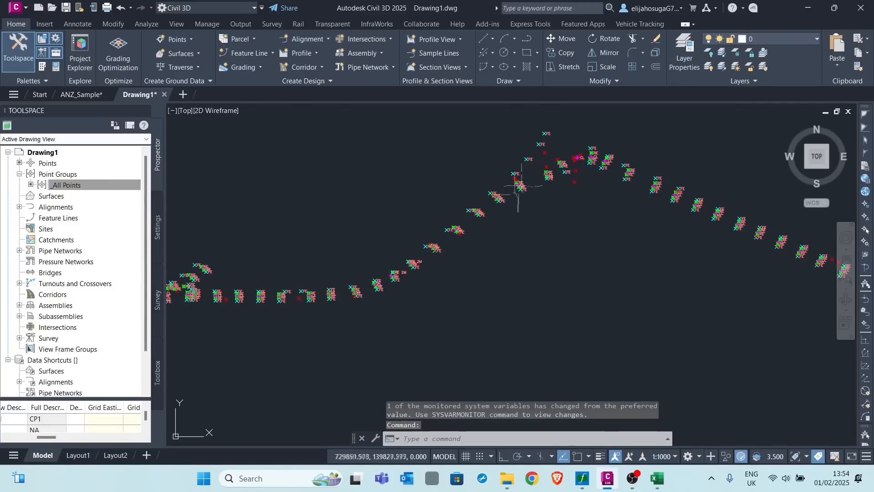
Step: Inspect the restyled FE points along the road and set the annotation scale to 1:500
scroll(570, 173, "up", 3)
scroll(390, 227, "up", 4)
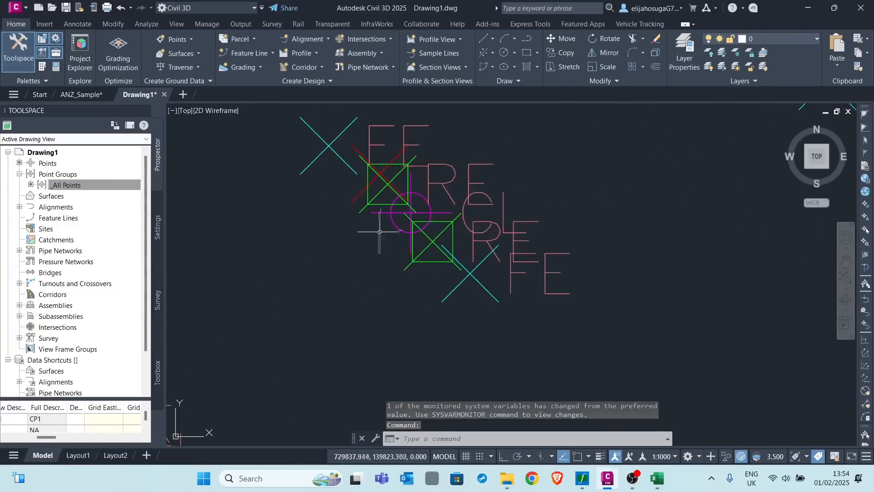
scroll(388, 227, "down", 8)
scroll(389, 227, "up", 2)
scroll(562, 179, "up", 5)
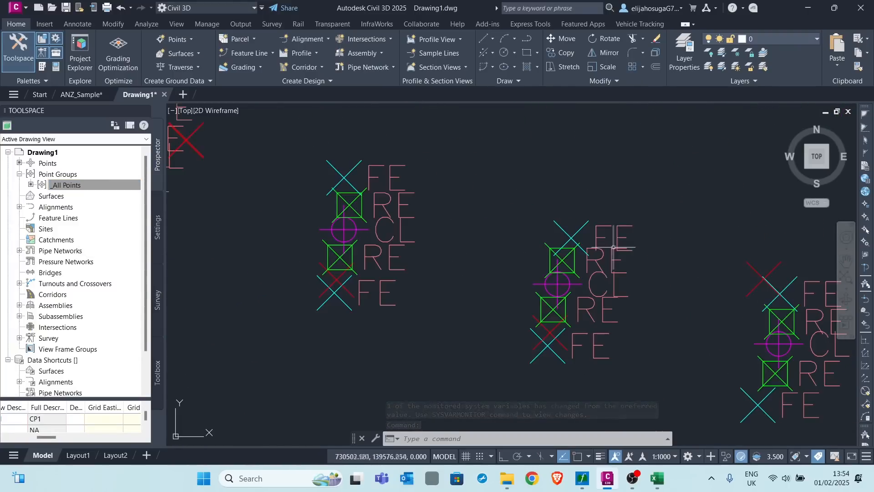
scroll(698, 336, "down", 4)
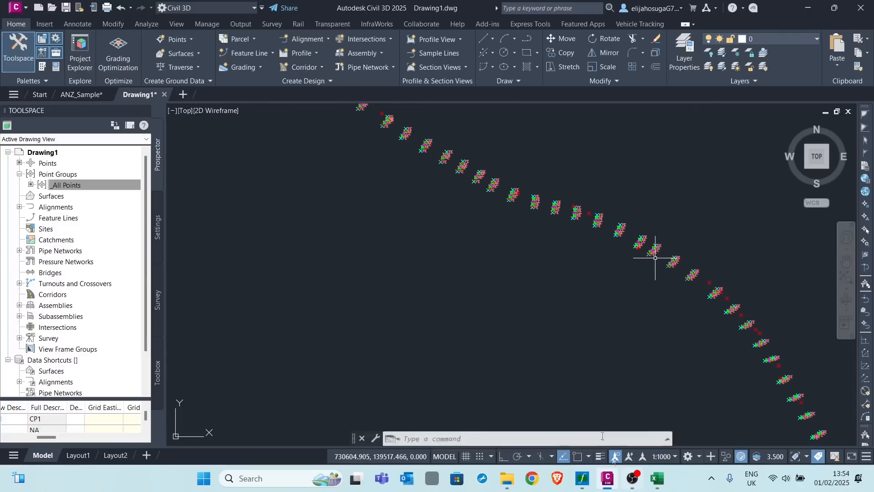
left_click(667, 457)
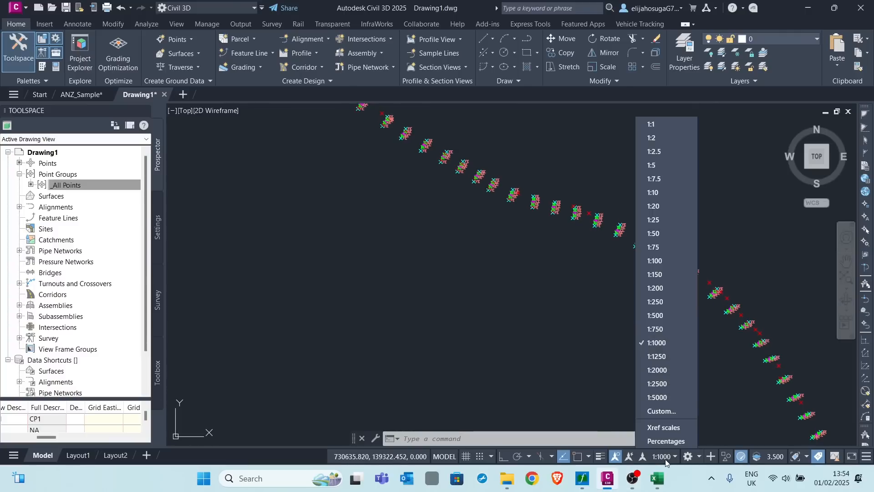
left_click(663, 315)
Step: Examine the FE, RE and CL point markers and labels in several places along the road at the new scale
scroll(681, 264, "up", 5)
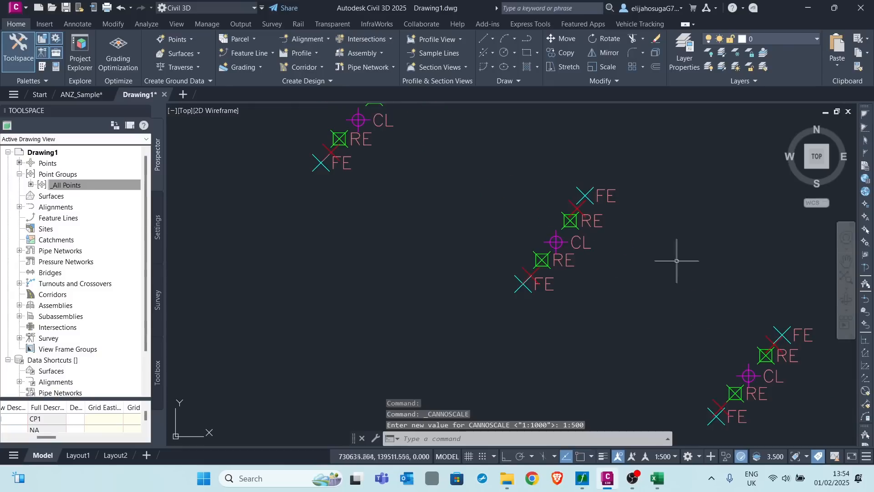
middle_click_drag(598, 234, 602, 216)
scroll(577, 237, "down", 8)
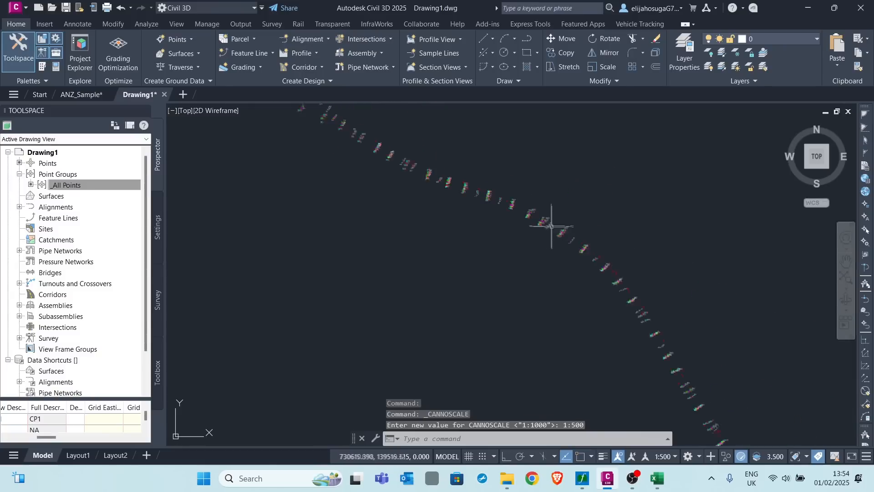
scroll(615, 312, "up", 6)
middle_click_drag(634, 318, 615, 318)
scroll(566, 250, "down", 5)
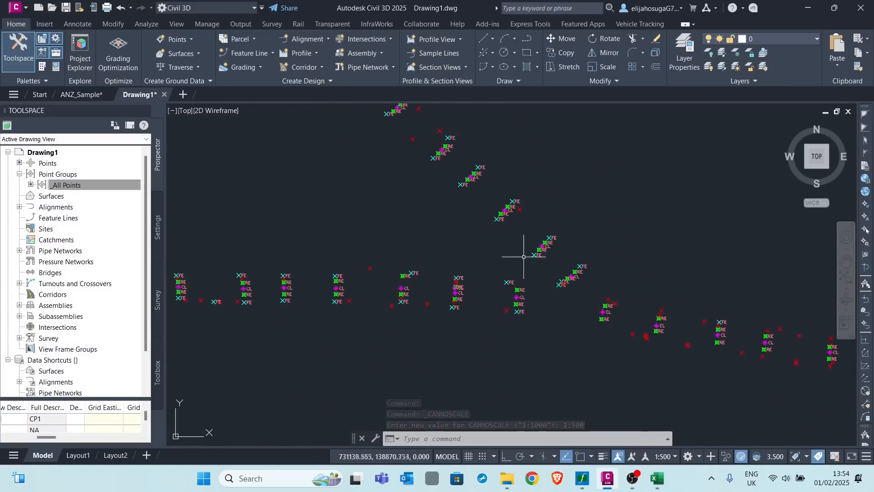
scroll(670, 303, "up", 3)
scroll(536, 248, "down", 2)
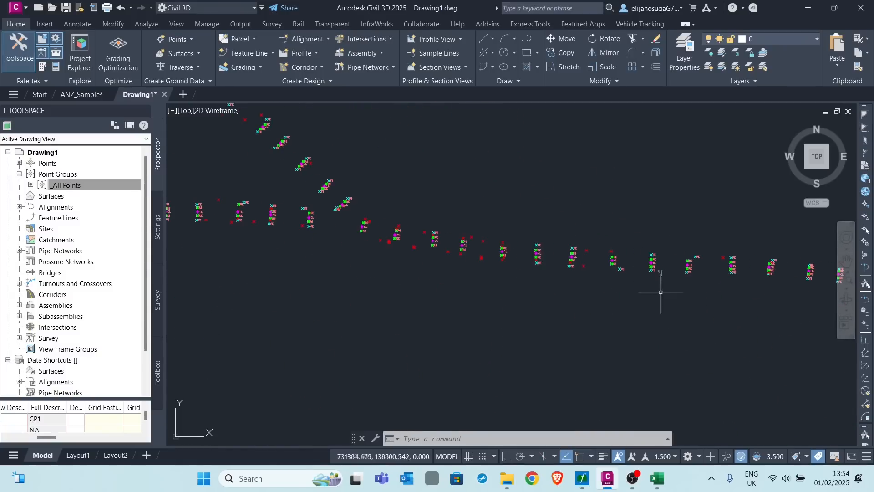
scroll(615, 244, "up", 6)
scroll(615, 240, "down", 8)
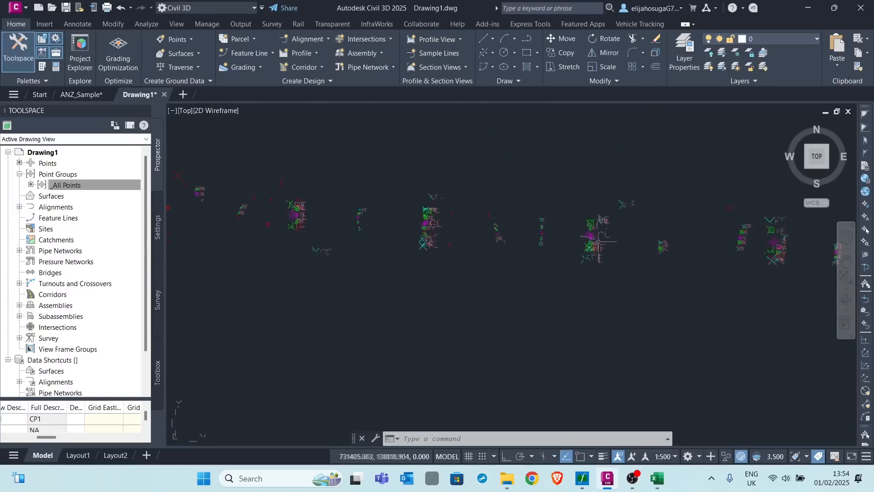
scroll(615, 234, "up", 3)
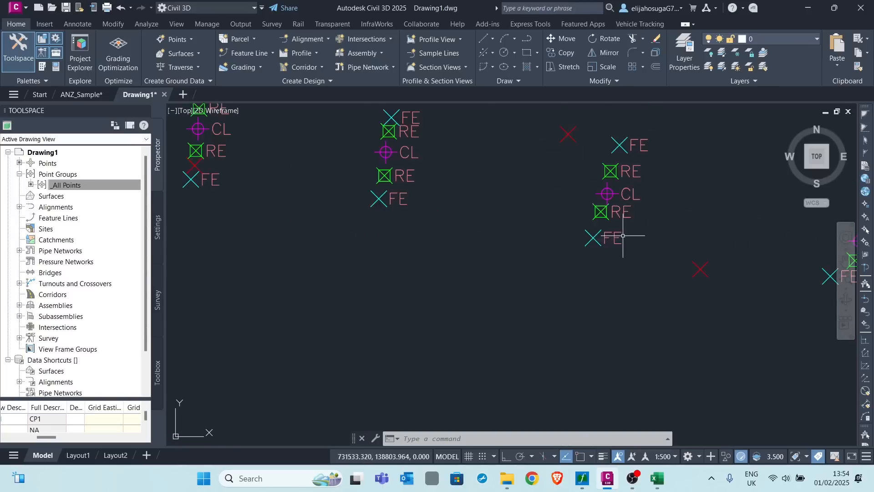
scroll(621, 238, "down", 6)
scroll(596, 227, "up", 2)
scroll(736, 248, "up", 5)
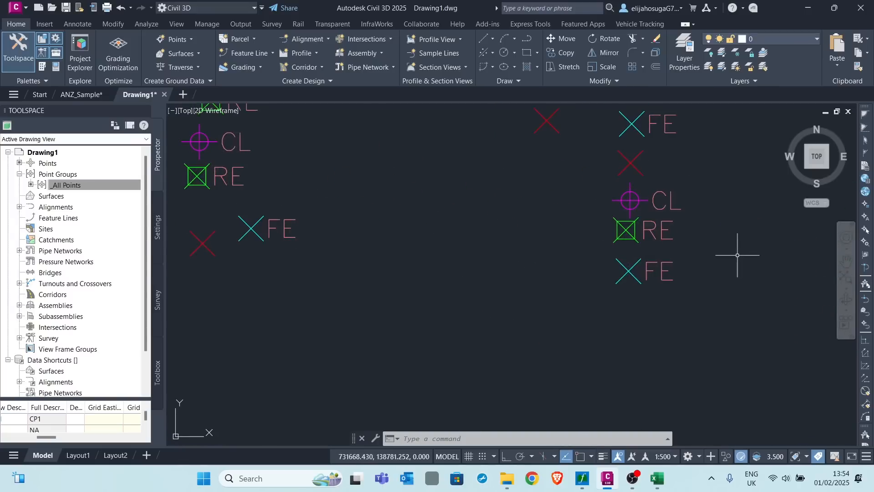
scroll(731, 244, "down", 5)
scroll(708, 202, "up", 5)
scroll(708, 202, "down", 6)
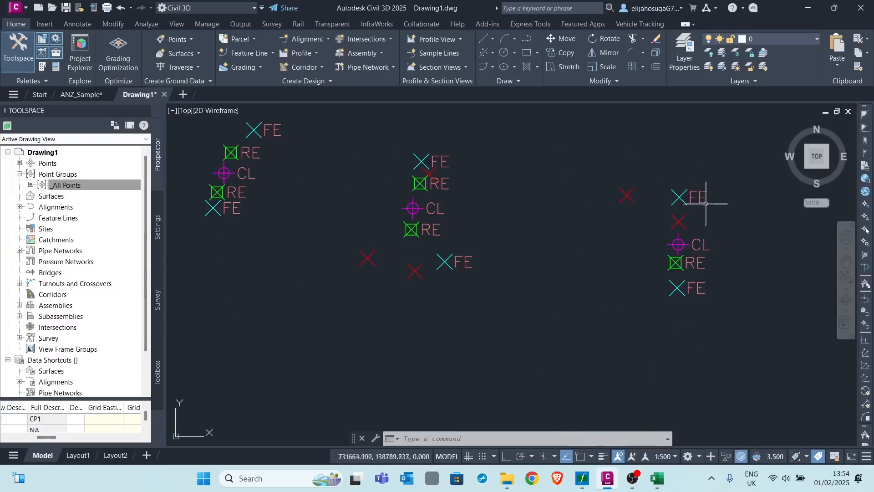
middle_click_drag(512, 194, 569, 256)
middle_click_drag(484, 233, 493, 235)
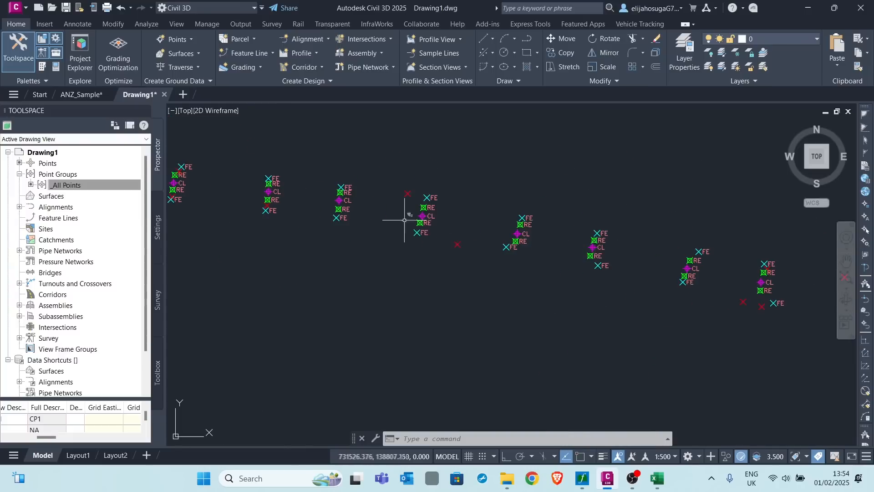
scroll(410, 214, "up", 4)
scroll(451, 205, "up", 3)
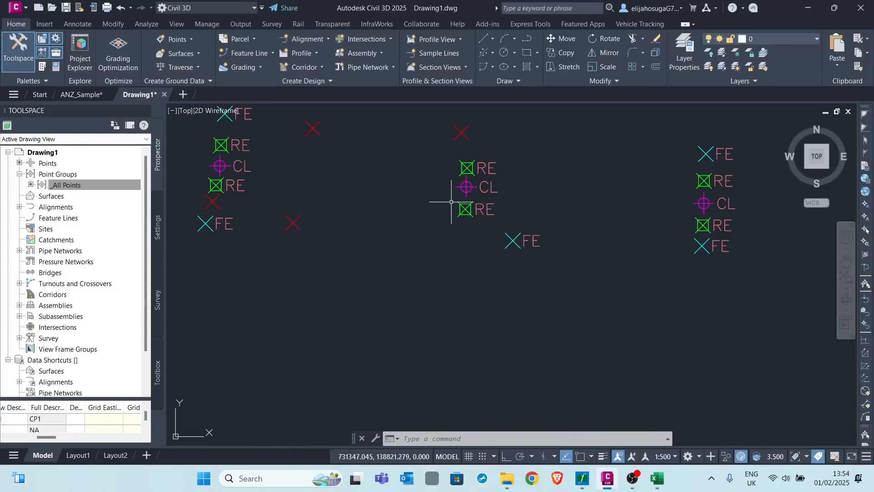
Step: Examine the styled FE, RE and CL points along the diagonal road, its junction with the lower branch and its bends
scroll(460, 214, "down", 12)
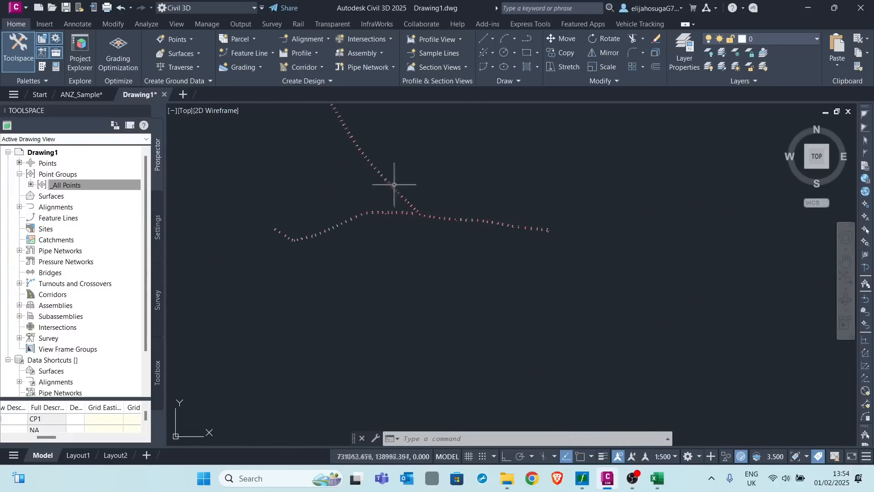
scroll(396, 184, "up", 8)
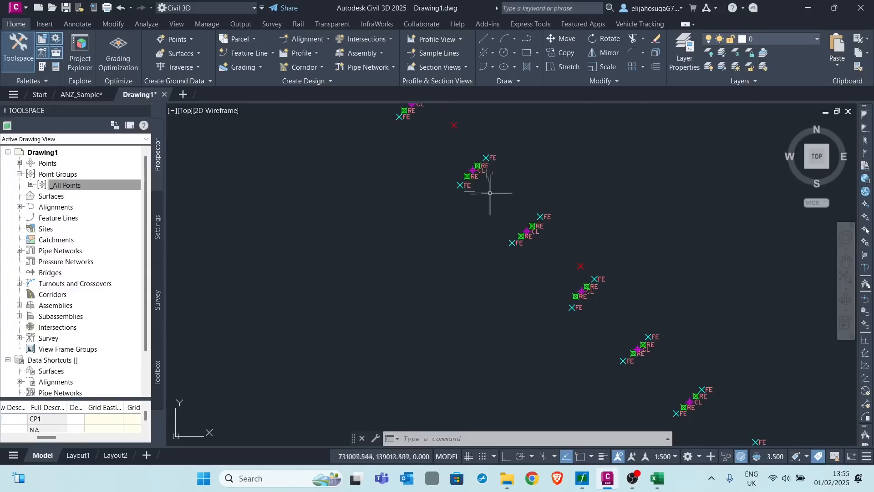
scroll(511, 237, "down", 8)
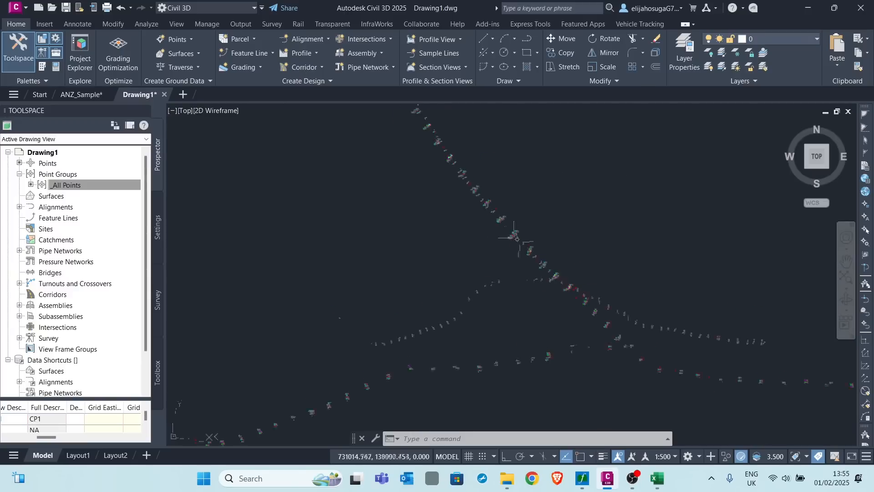
scroll(384, 133, "up", 3)
scroll(375, 147, "up", 2)
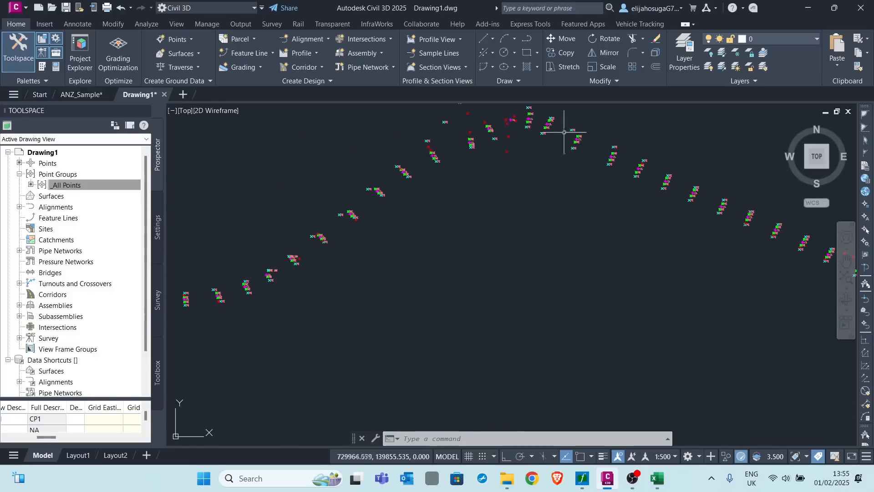
scroll(371, 189, "up", 6)
scroll(375, 195, "down", 6)
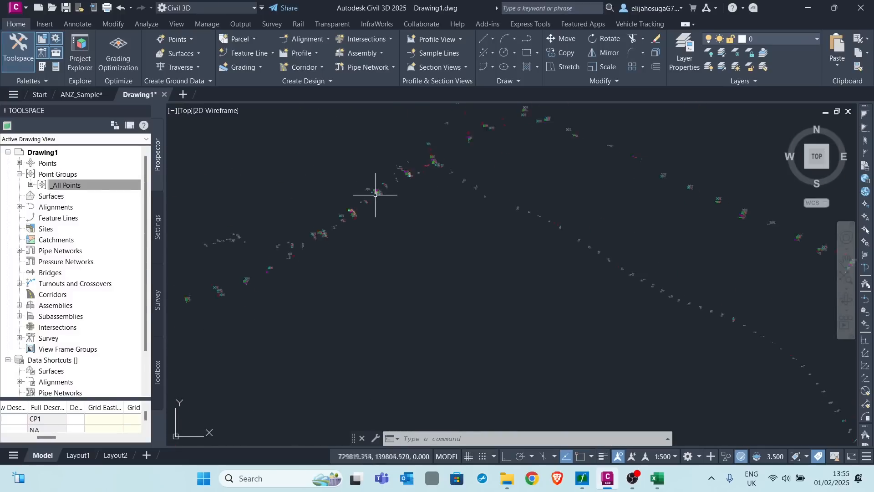
scroll(377, 185, "up", 2)
scroll(531, 272, "up", 3)
scroll(531, 271, "up", 5)
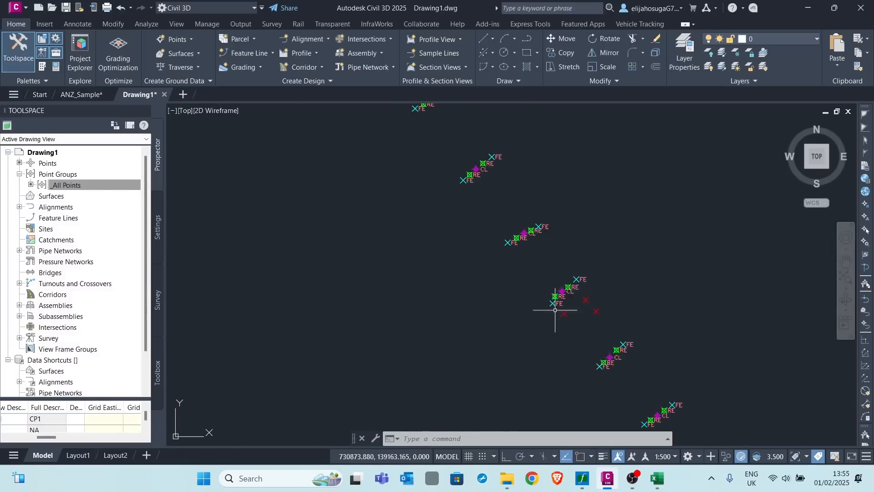
scroll(547, 264, "down", 5)
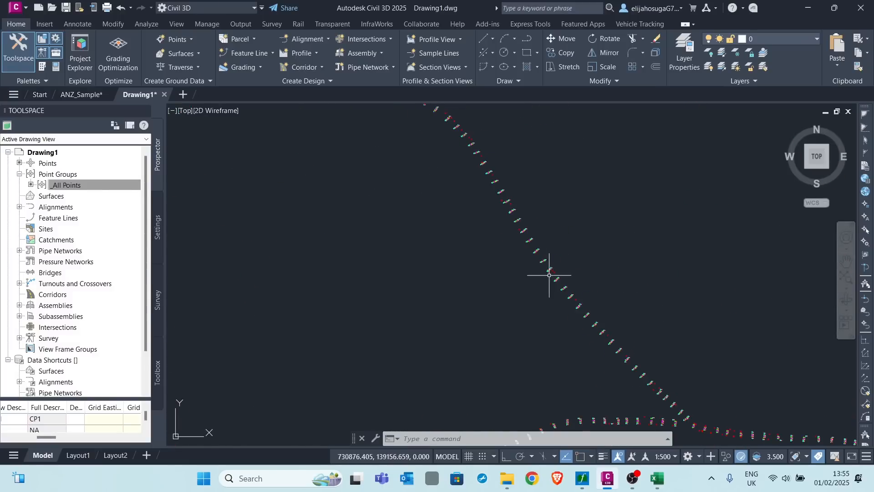
Step: Review the overall layout of the surveyed road and its branch, checking the point cross-sections up to the road's far western end
scroll(622, 355, "down", 2)
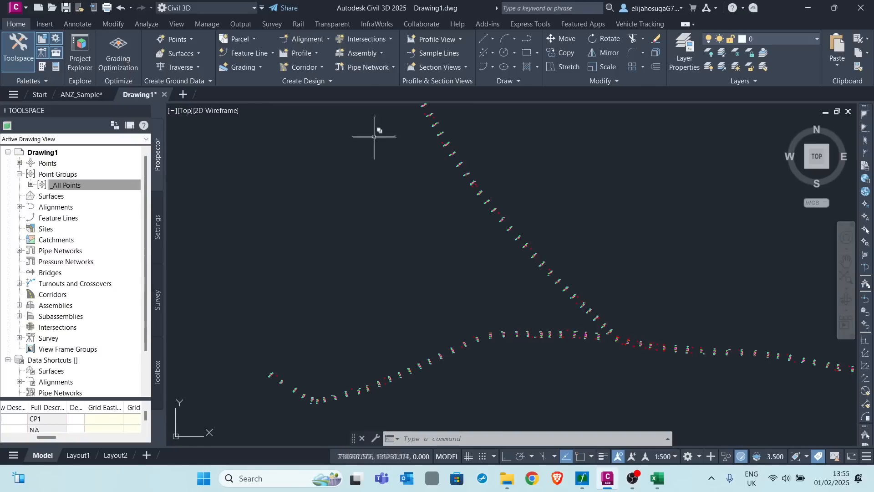
scroll(416, 162, "down", 4)
middle_click_drag(400, 172, 536, 279)
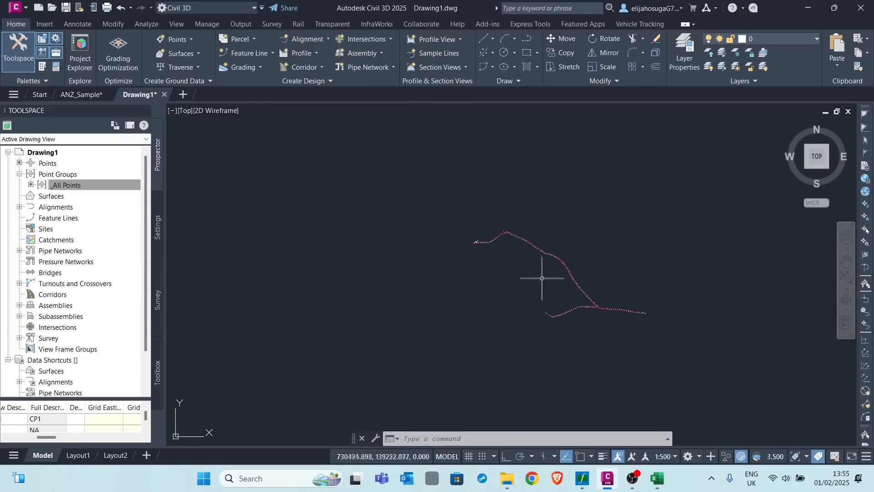
scroll(478, 244, "up", 8)
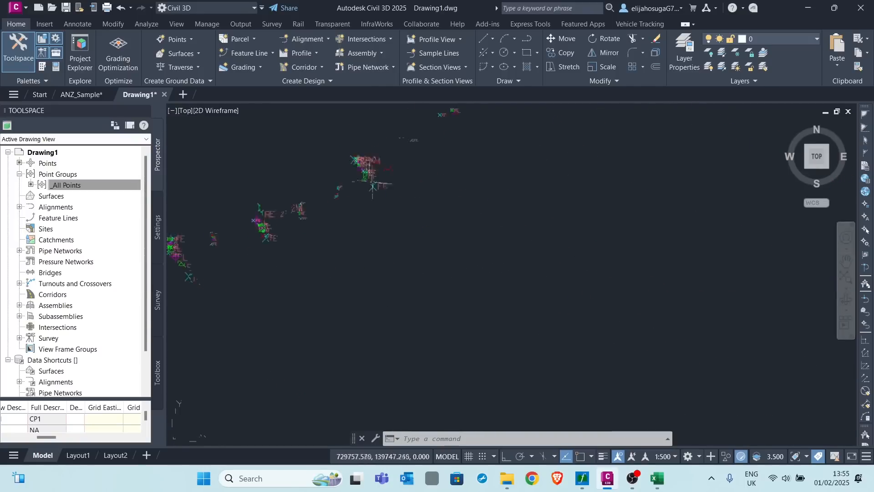
middle_click_drag(583, 267, 484, 181)
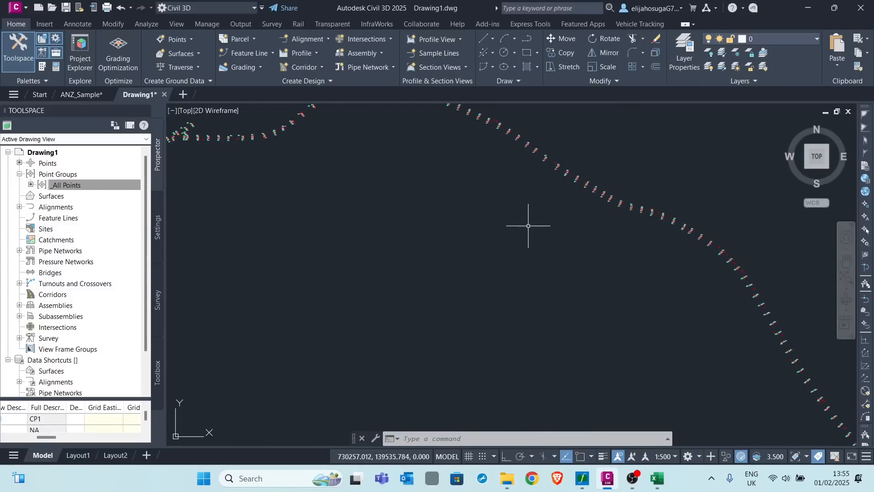
scroll(575, 195, "up", 5)
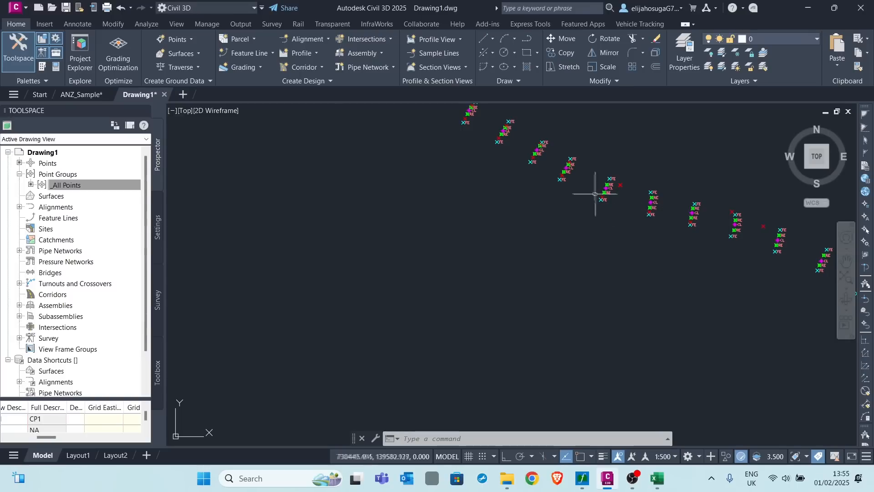
scroll(610, 207, "down", 4)
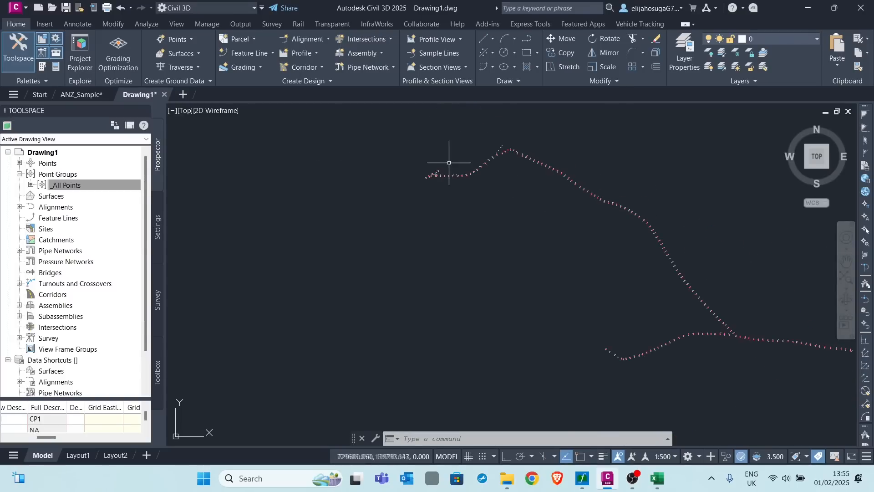
scroll(446, 183, "up", 3)
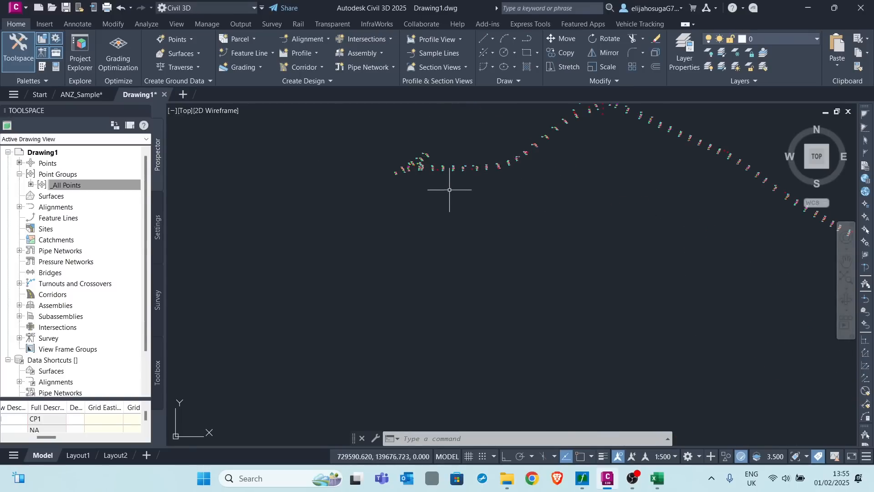
scroll(498, 230, "down", 2)
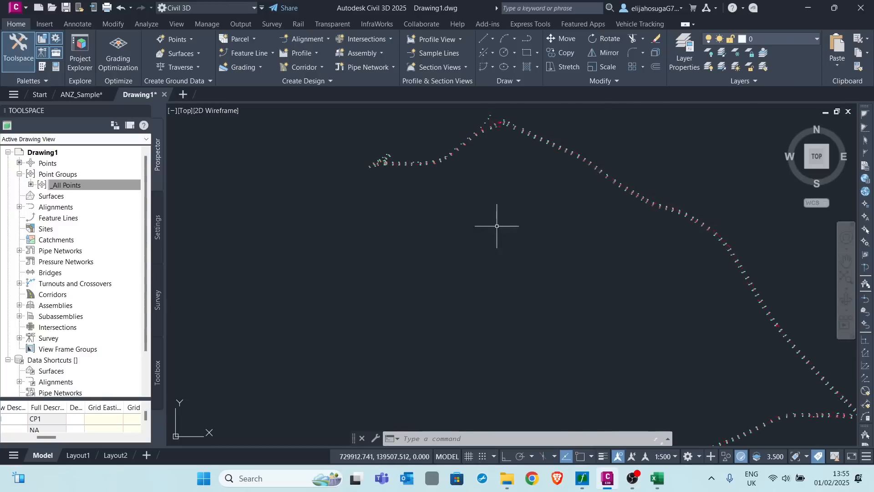